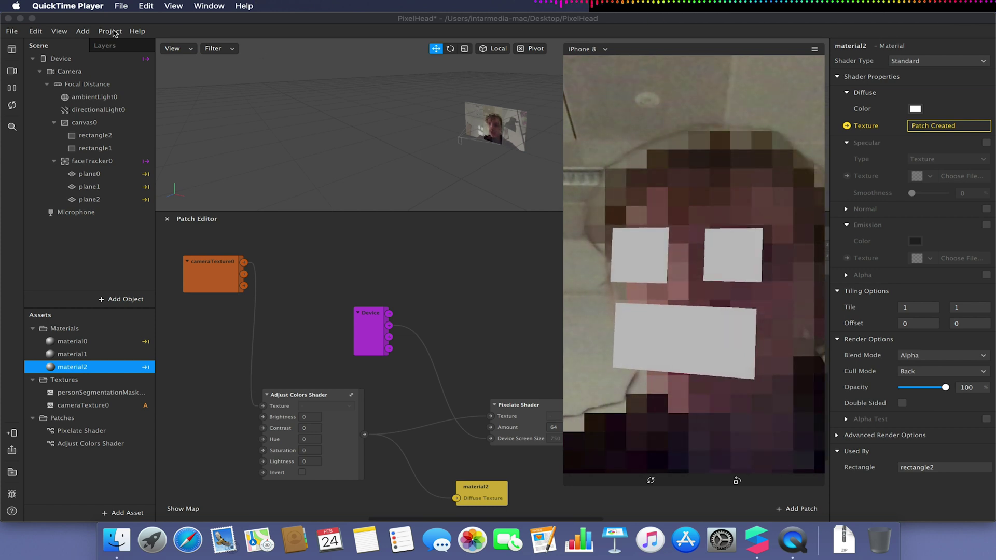
- Switch from QuickTime Player back to the PixelHead project in Spark AR Studio
{"action": "left_click", "coordinate": [120, 6]}
{"action": "left_click", "coordinate": [255, 84]}
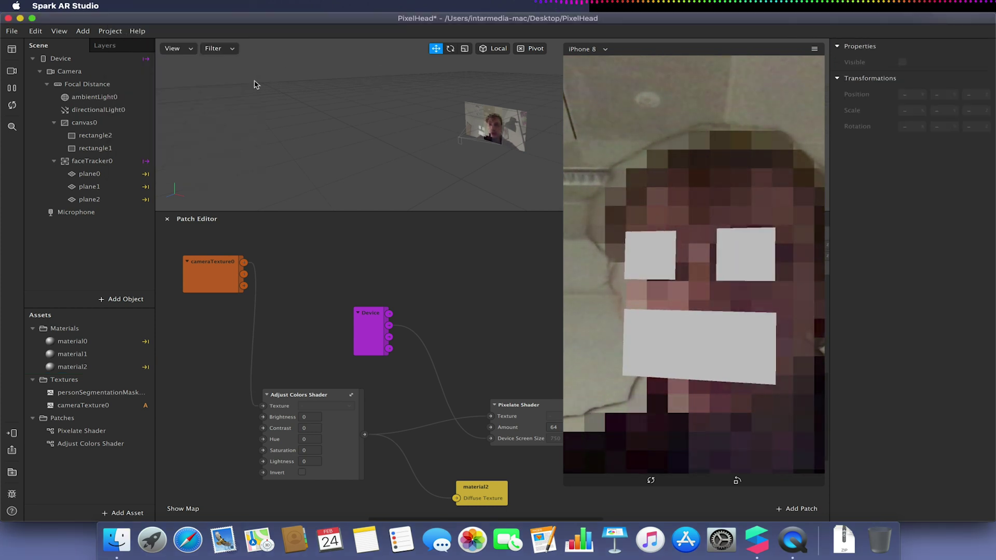
- Start a new blank project and maximise its window
{"action": "left_click", "coordinate": [11, 31]}
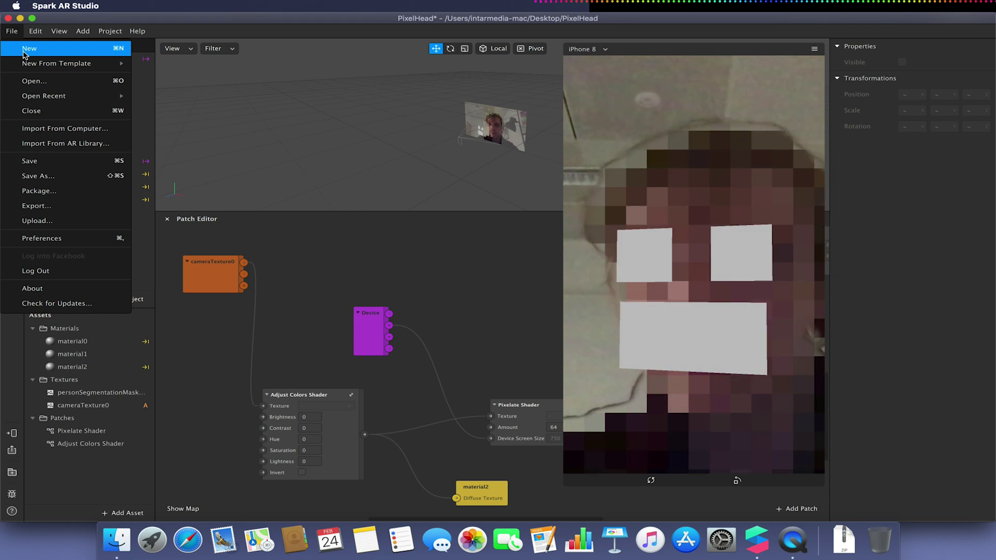
{"action": "left_click", "coordinate": [23, 50]}
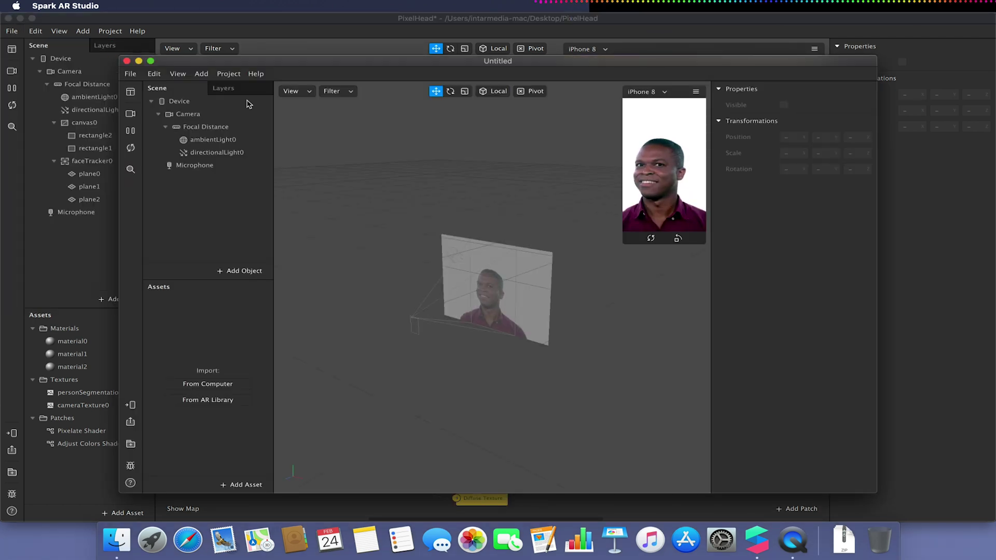
{"action": "left_click", "coordinate": [150, 61]}
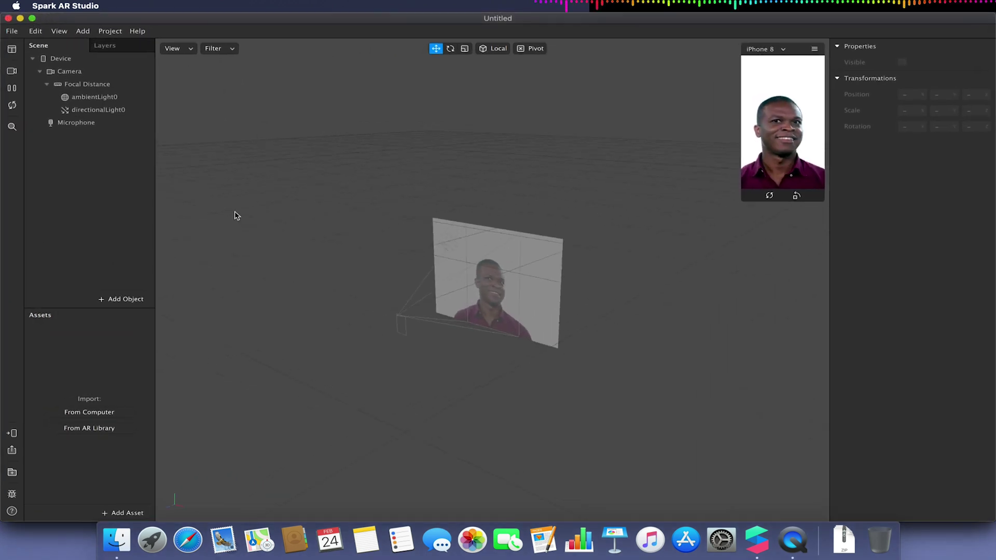
- Insert a rectangle and size it 375 × 667 to fill the phone screen
{"action": "left_click", "coordinate": [117, 298]}
{"action": "scroll", "coordinate": [77, 212], "scroll_direction": "down", "scroll_amount": 3}
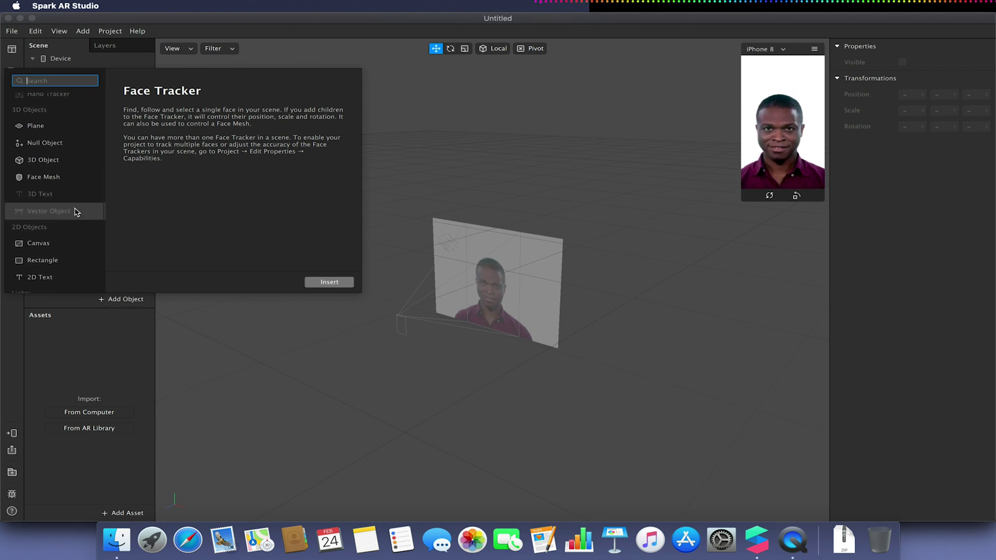
{"action": "left_click", "coordinate": [52, 253]}
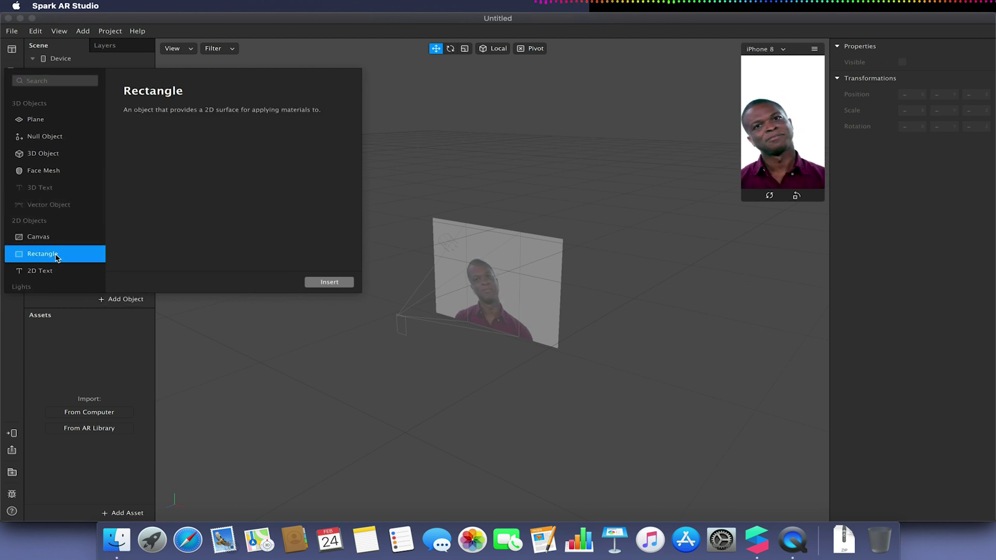
{"action": "left_click", "coordinate": [329, 282]}
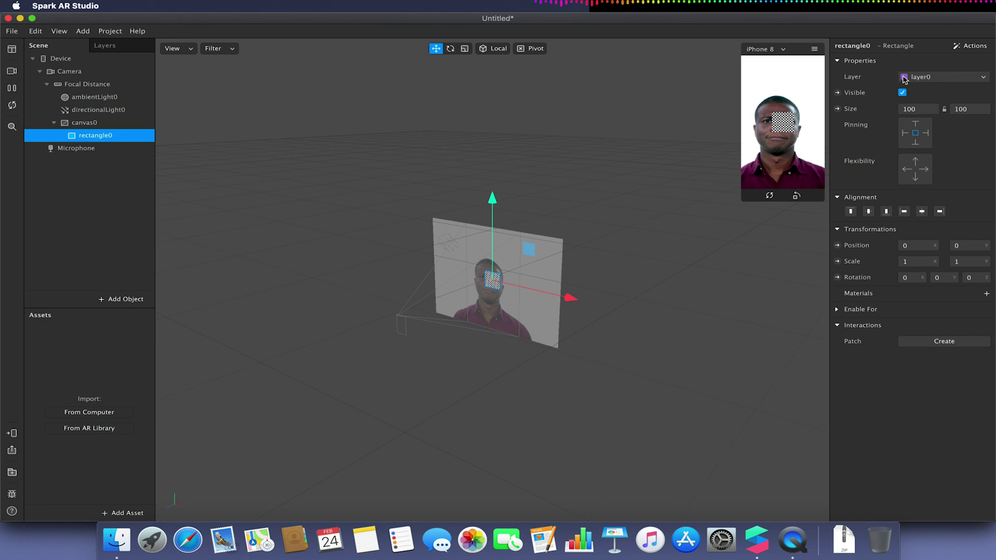
{"action": "left_click_drag", "start_coordinate": [916, 108], "coordinate": [978, 107]}
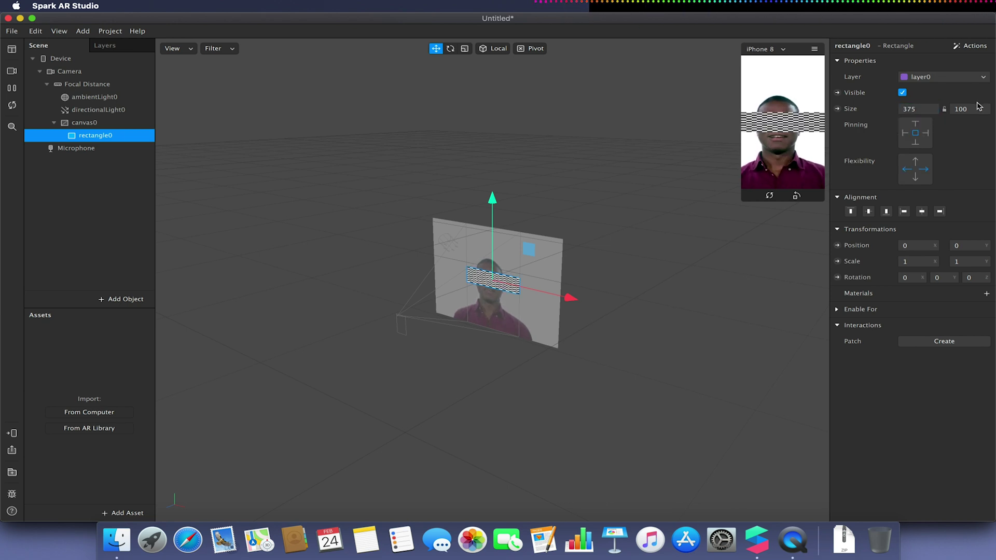
{"action": "left_click", "coordinate": [982, 108]}
{"action": "left_click", "coordinate": [971, 127]}
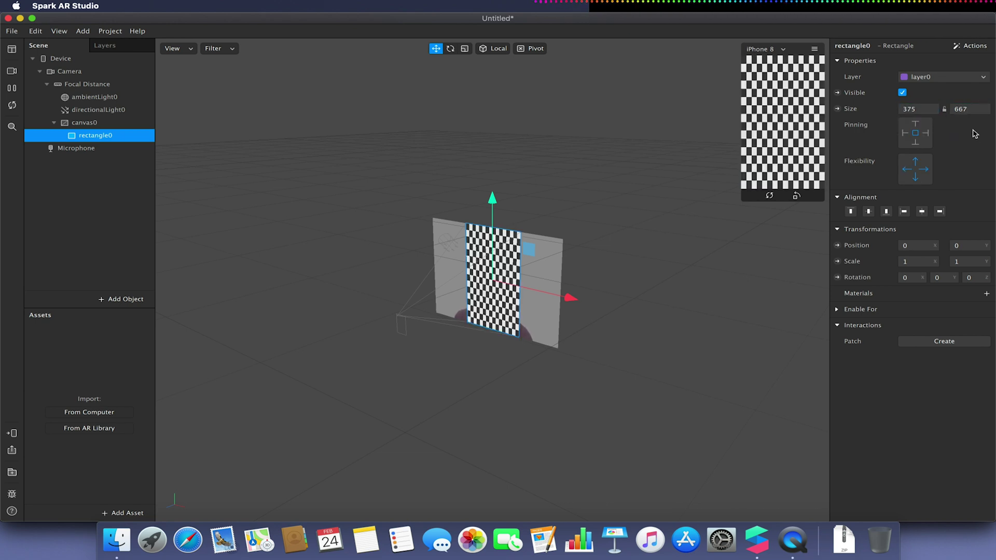
- Give the rectangle a new material0 and add Texture Extraction and Segmentation to the Camera
{"action": "left_click", "coordinate": [986, 294]}
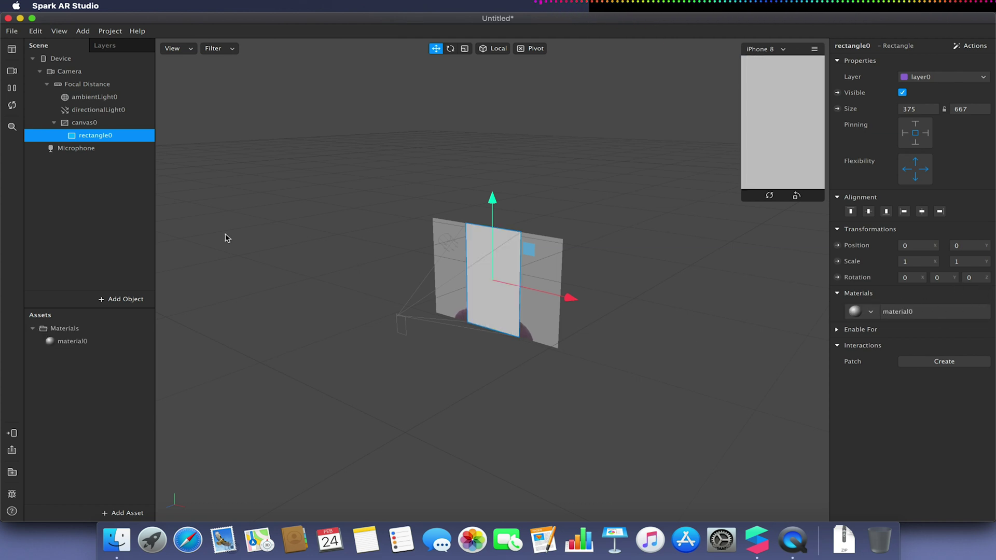
{"action": "left_click", "coordinate": [80, 343]}
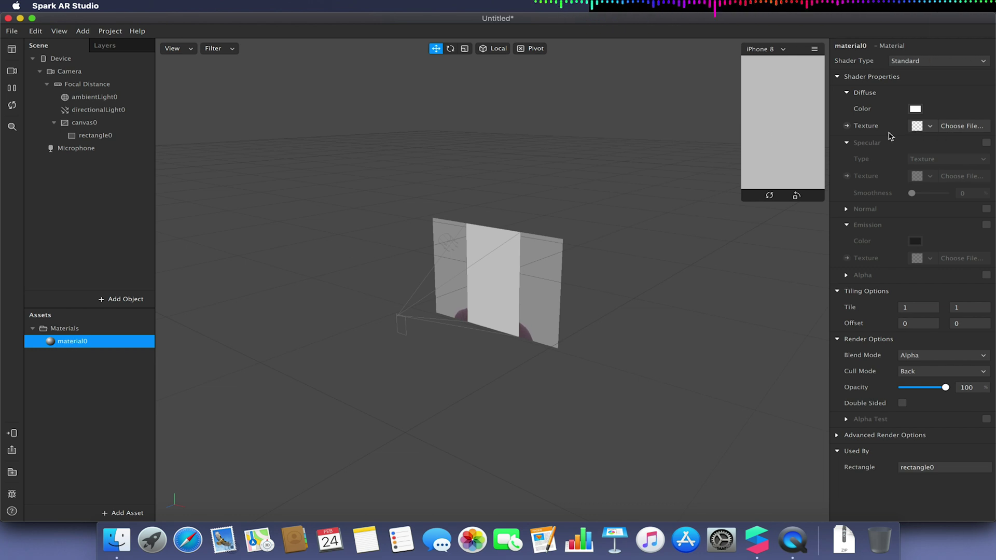
{"action": "left_click", "coordinate": [97, 71]}
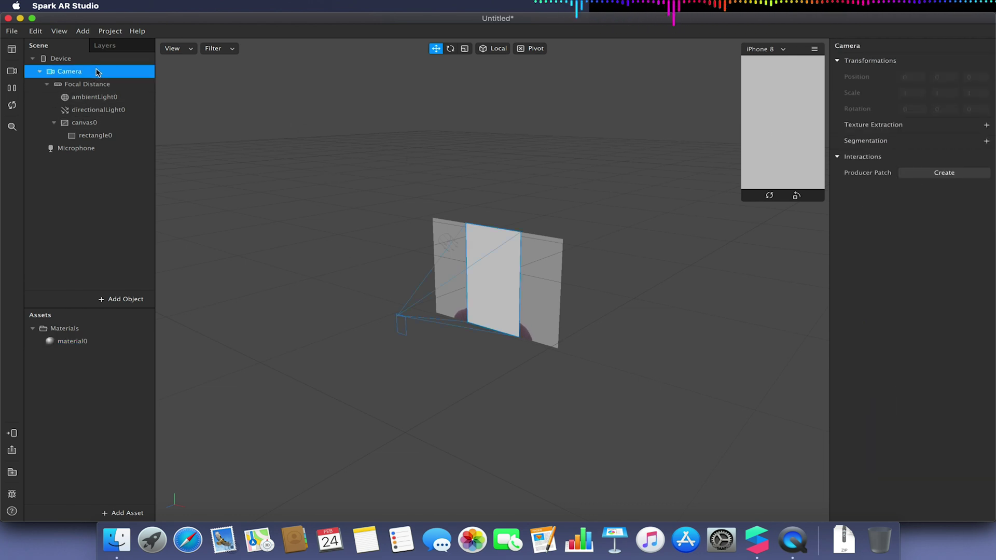
{"action": "left_click", "coordinate": [987, 126]}
{"action": "left_click", "coordinate": [988, 157]}
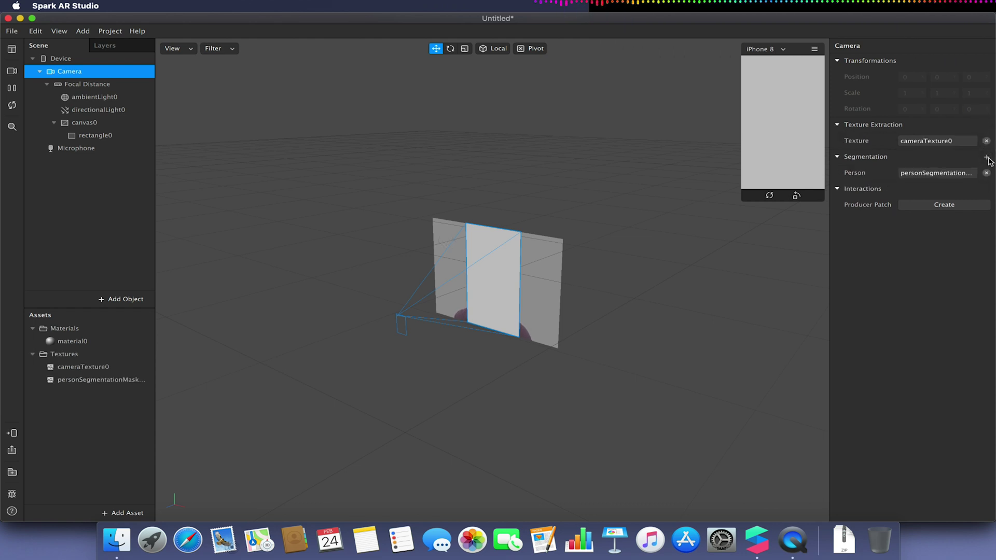
- Set material0's Diffuse Texture to cameraTexture0 and Alpha Texture to personSegmentationMaskTexture0
{"action": "left_click", "coordinate": [75, 342]}
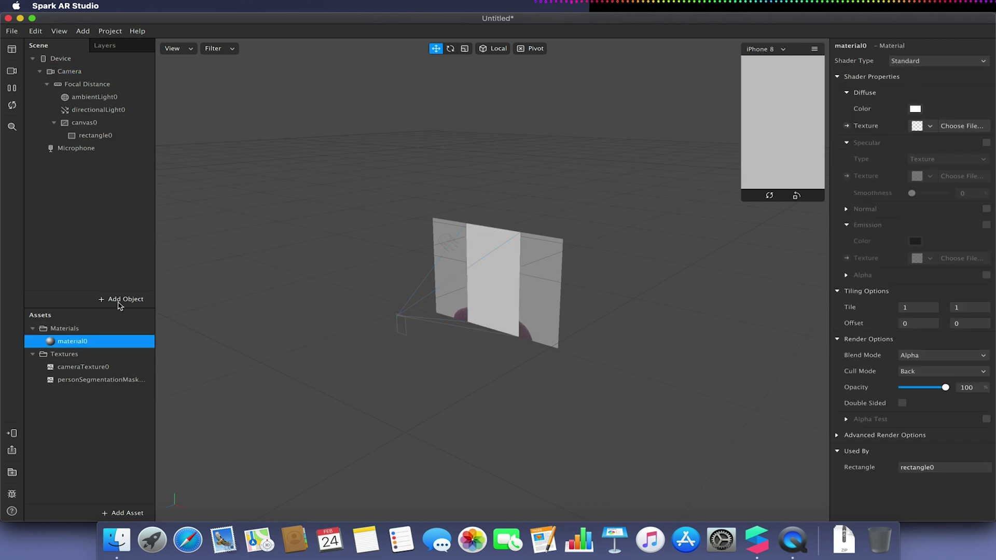
{"action": "left_click", "coordinate": [924, 125]}
{"action": "left_click", "coordinate": [905, 141]}
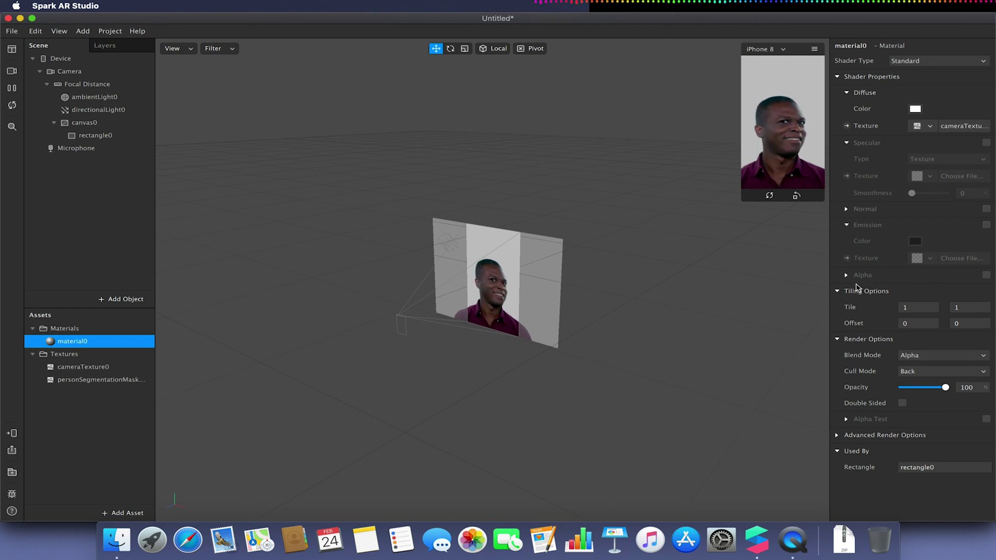
{"action": "left_click", "coordinate": [986, 275]}
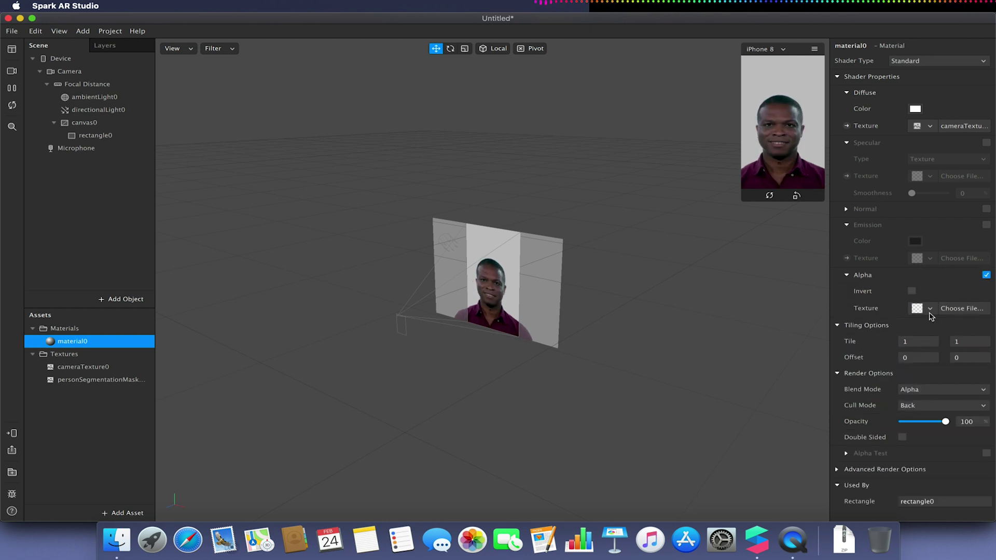
{"action": "left_click", "coordinate": [930, 310]}
{"action": "left_click", "coordinate": [903, 338]}
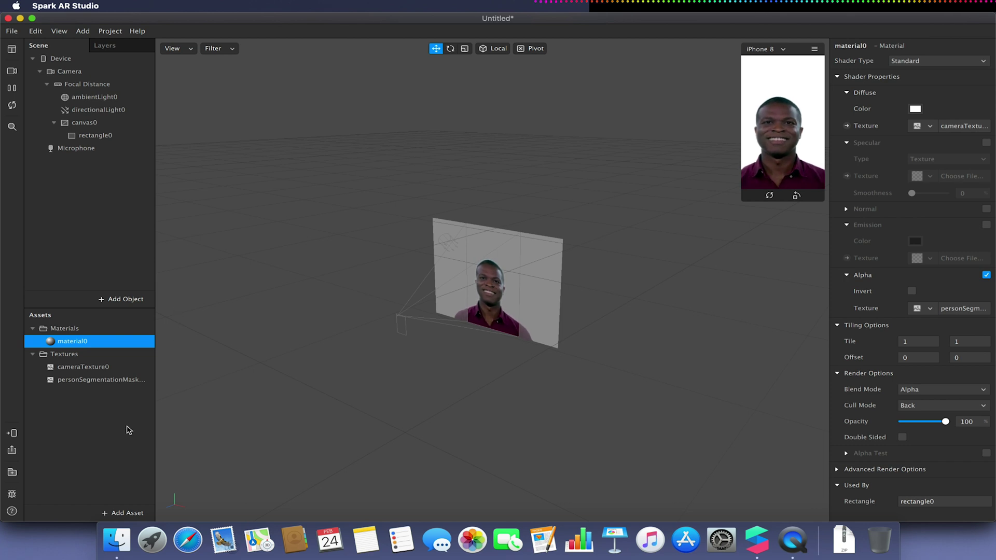
- Search the AR Library for 'pixela' and import the Pixelate shader asset
{"action": "left_click", "coordinate": [124, 513]}
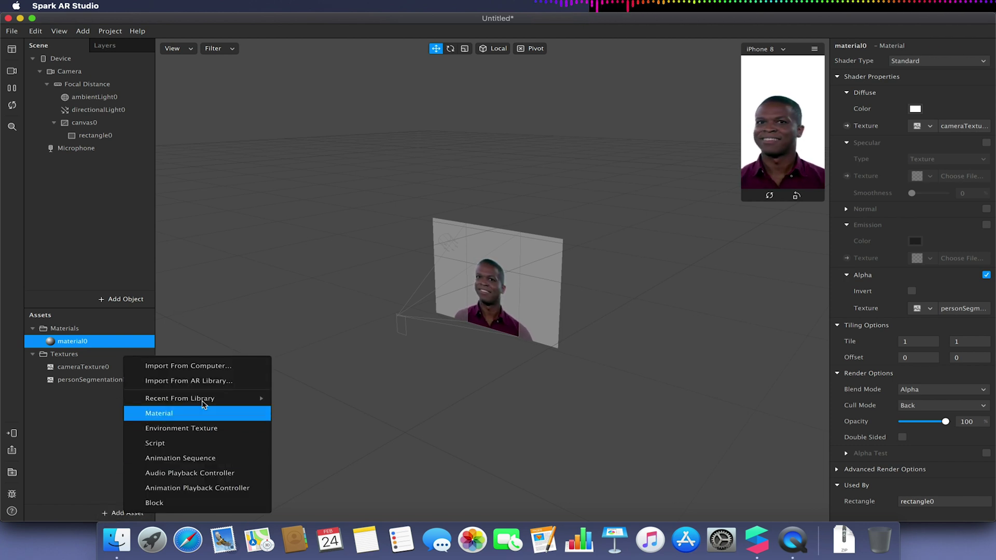
{"action": "left_click", "coordinate": [215, 384]}
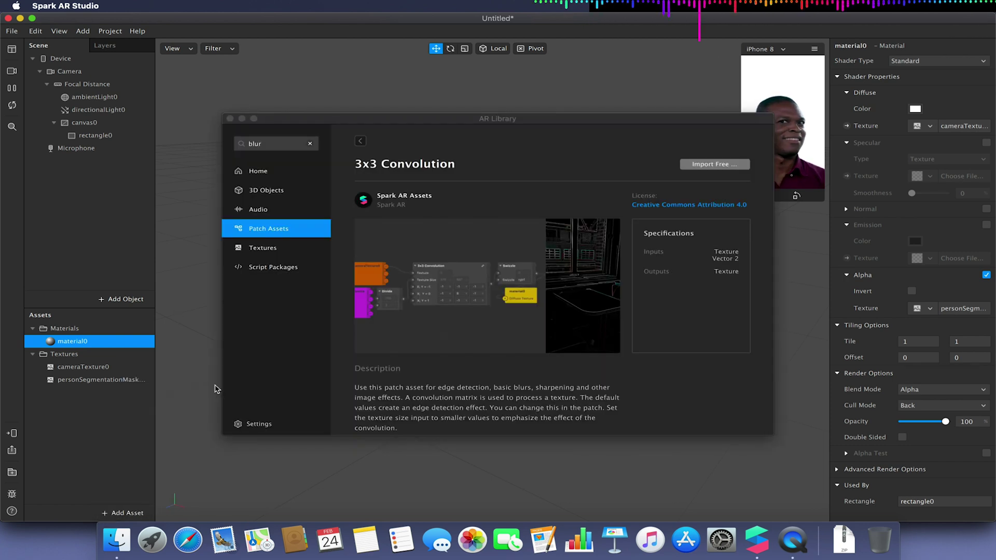
{"action": "left_click", "coordinate": [361, 142]}
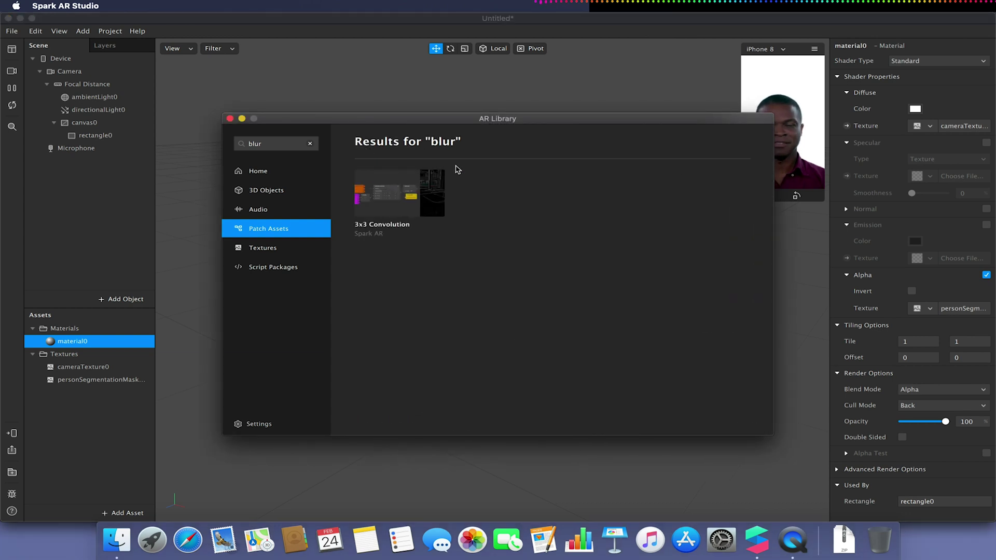
{"action": "left_click", "coordinate": [282, 143]}
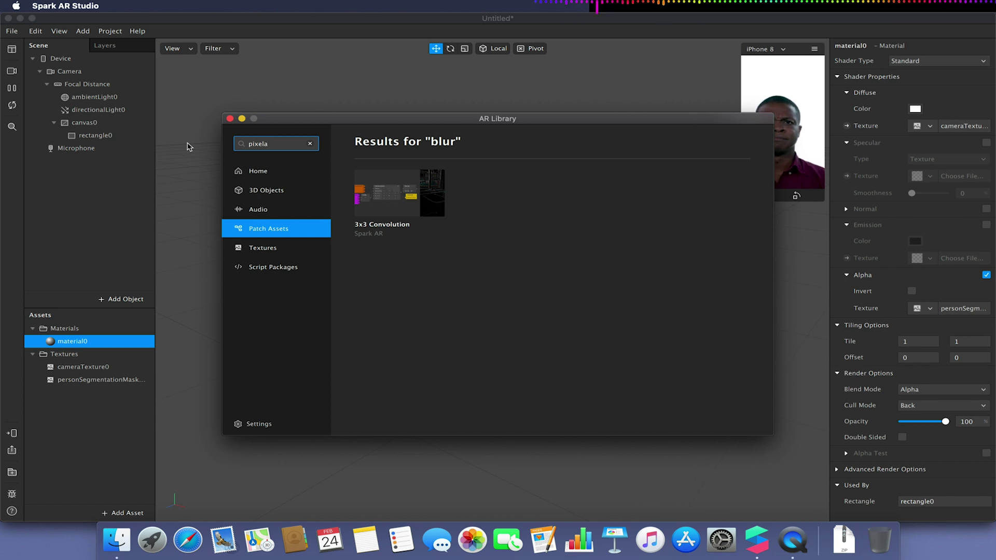
{"action": "key", "text": "Return"}
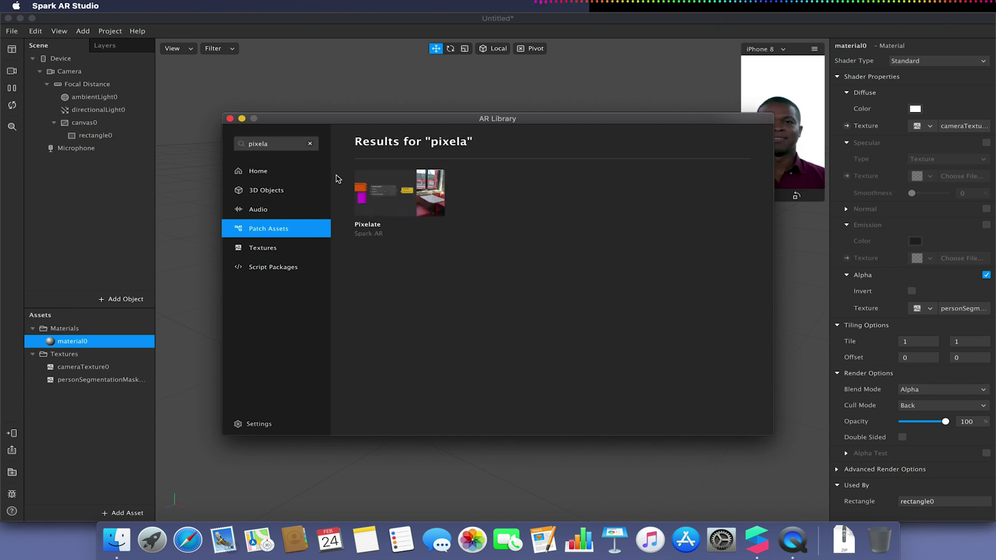
{"action": "left_click", "coordinate": [385, 194]}
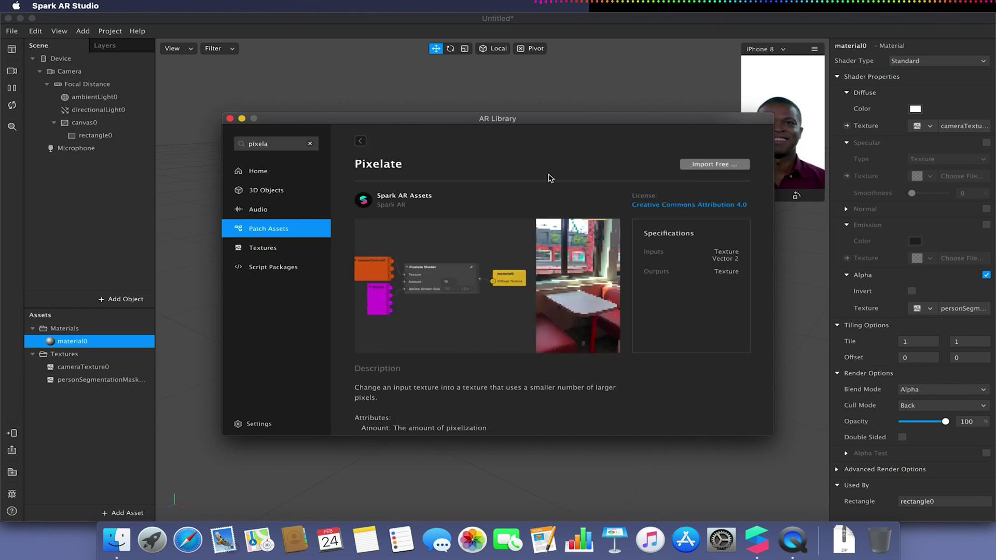
{"action": "left_click", "coordinate": [716, 165]}
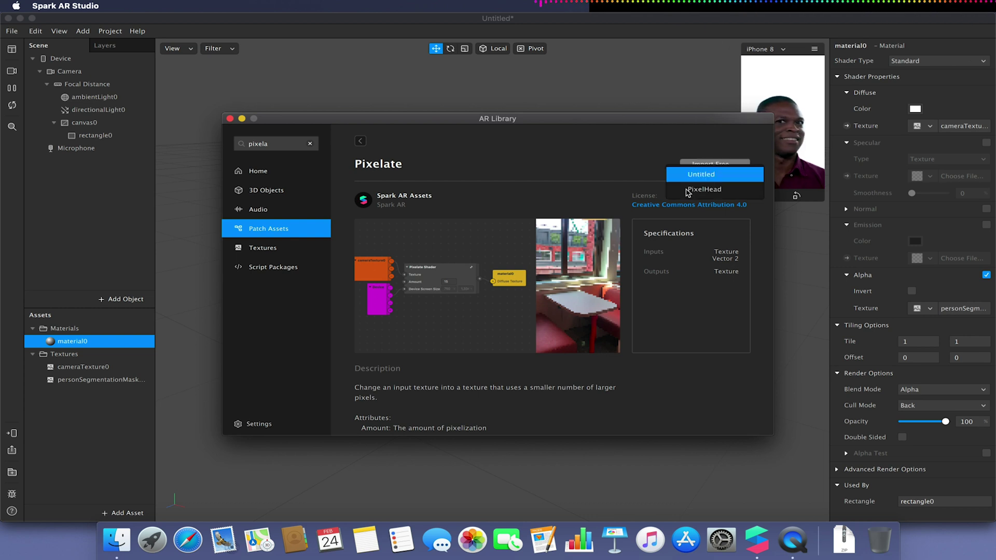
{"action": "left_click", "coordinate": [709, 192]}
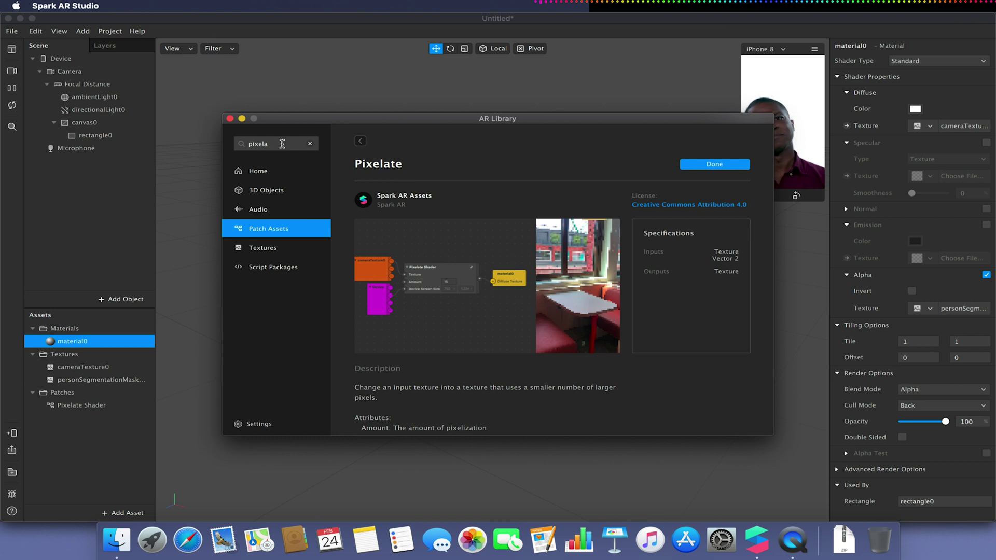
- Search the library for 'color' and import Adjust Colors into the Untitled project
{"action": "left_click_drag", "start_coordinate": [282, 144], "coordinate": [228, 145]}
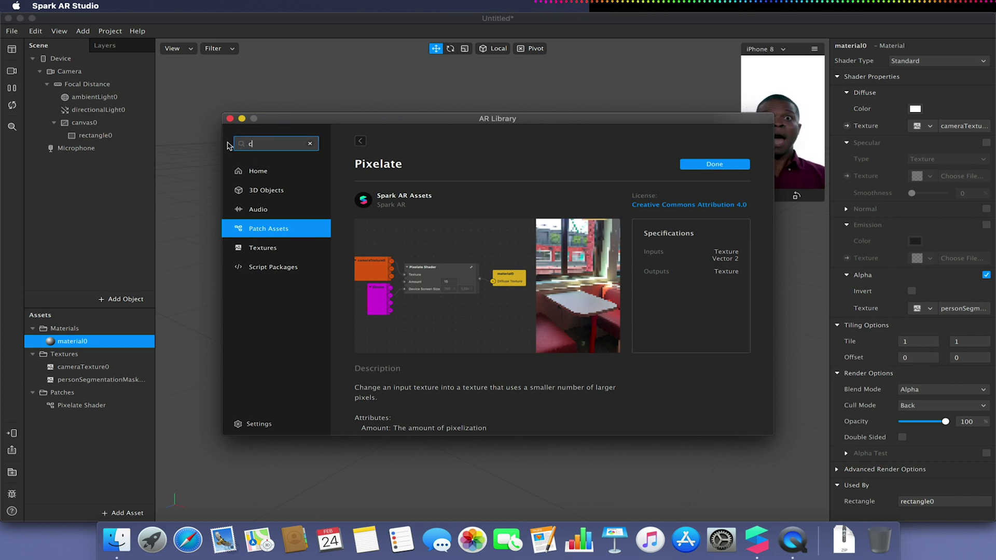
{"action": "key", "text": "Return"}
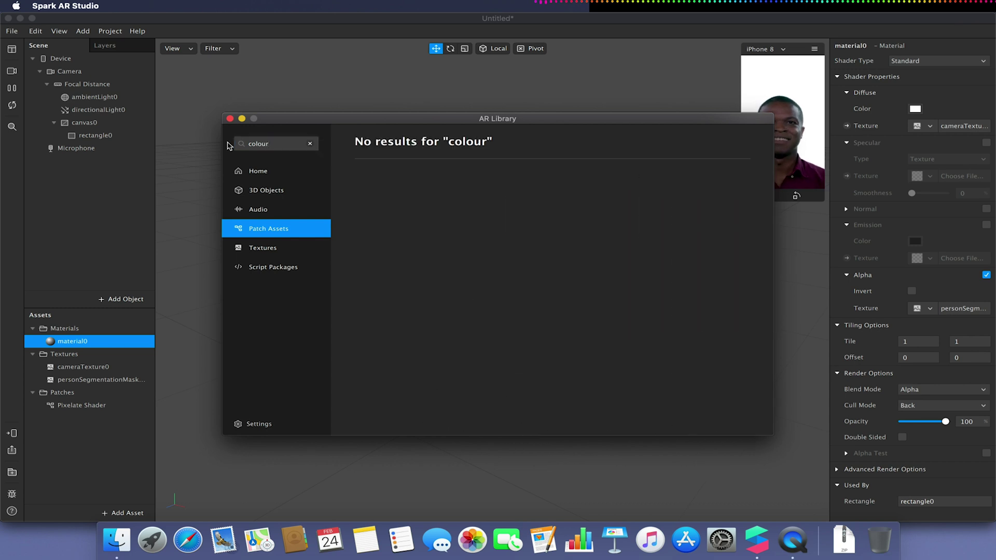
{"action": "left_click", "coordinate": [288, 144]}
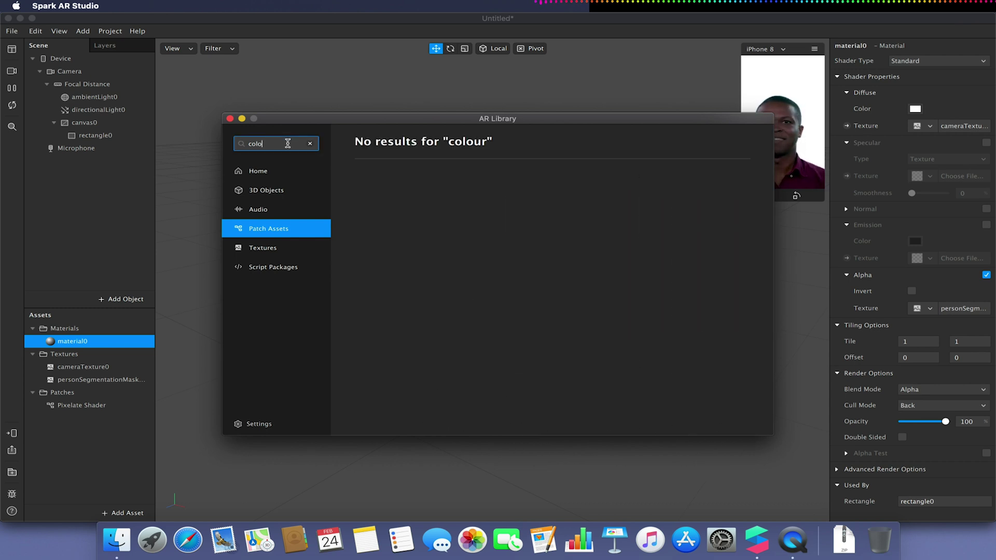
{"action": "type", "text": "r"}
{"action": "key", "text": "Return"}
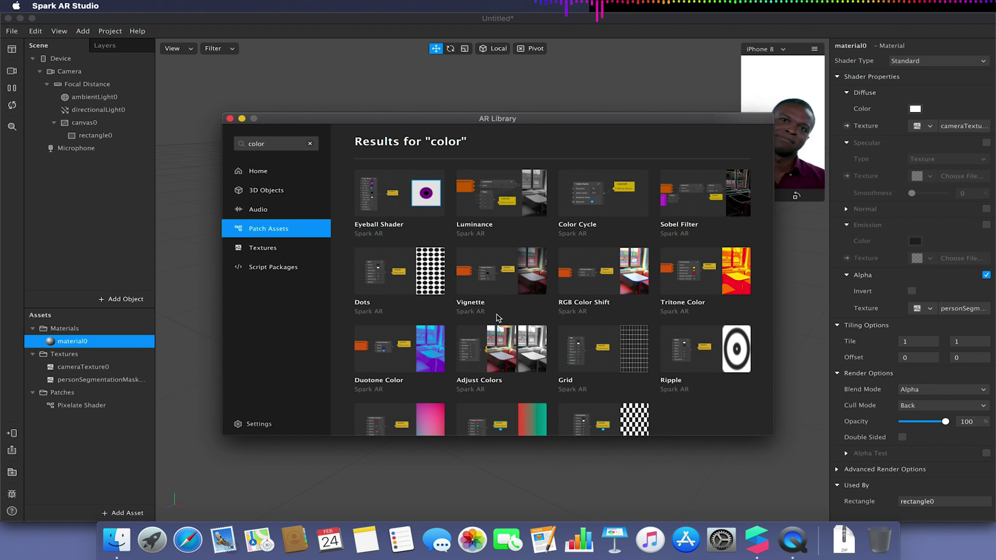
{"action": "left_click", "coordinate": [487, 346]}
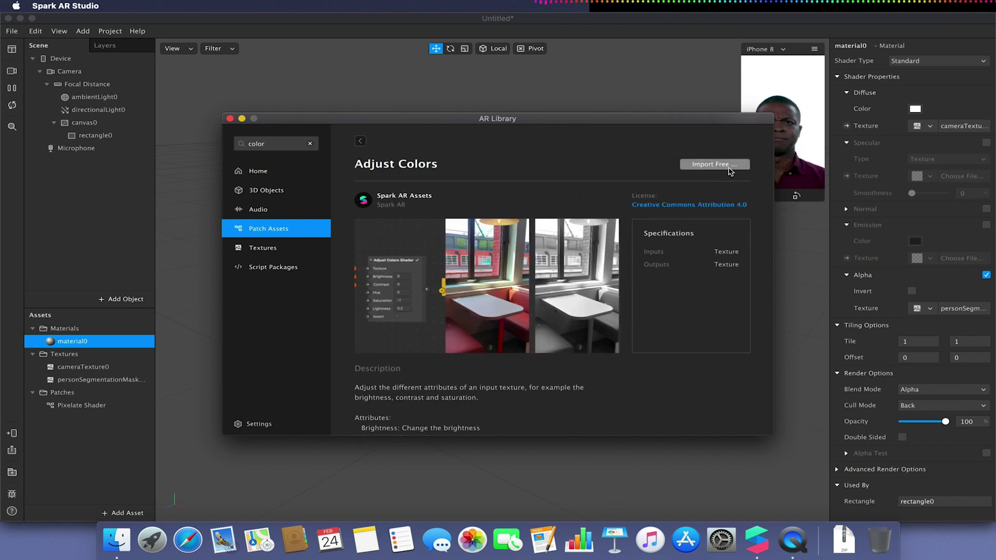
{"action": "left_click", "coordinate": [729, 168]}
{"action": "left_click", "coordinate": [717, 178]}
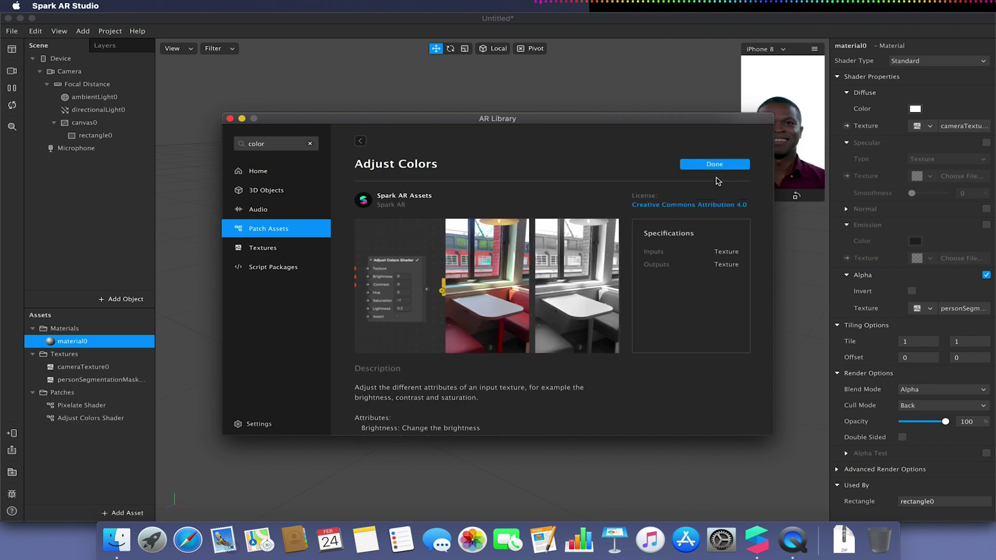
- Close the AR Library and show the Patch Editor
{"action": "left_click", "coordinate": [229, 119]}
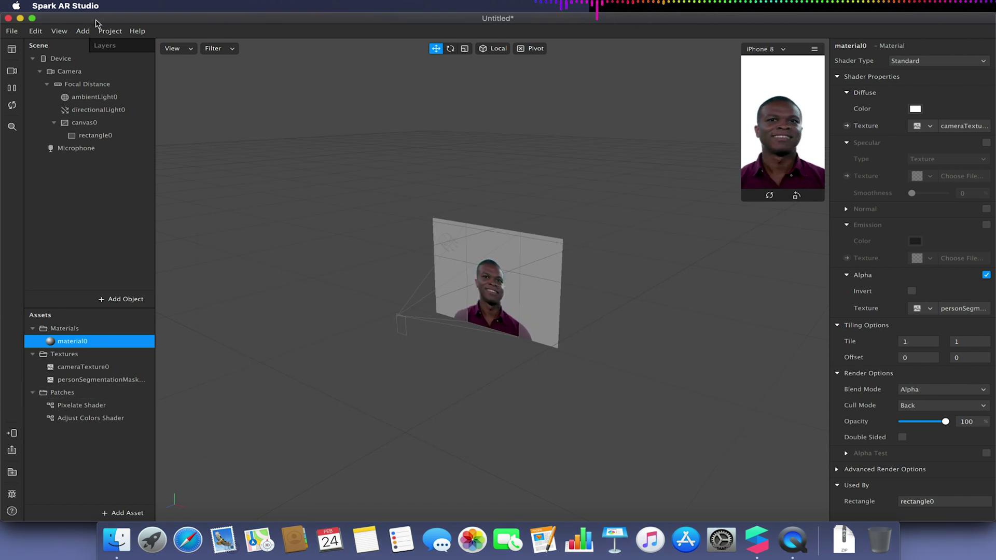
{"action": "left_click", "coordinate": [59, 31]}
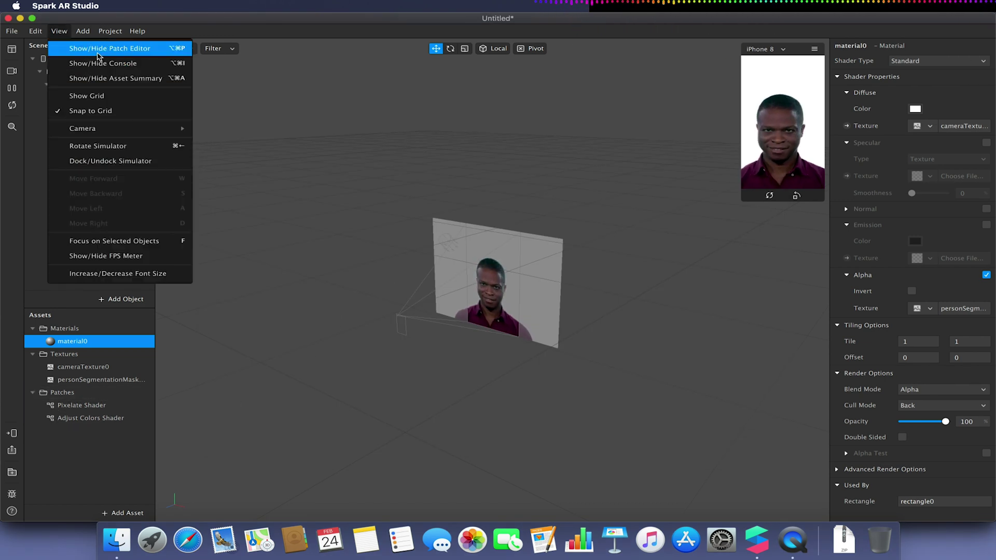
{"action": "left_click", "coordinate": [103, 48]}
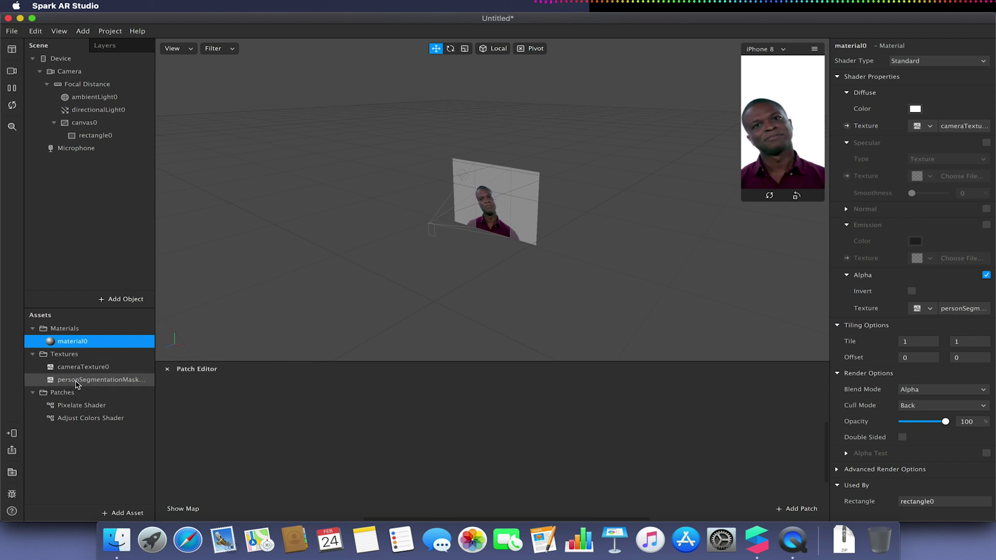
- Add Pixelate and Adjust Colors shader patches, wiring Adjust Colors output into Pixelate's Texture
{"action": "left_click_drag", "start_coordinate": [67, 406], "coordinate": [478, 425]}
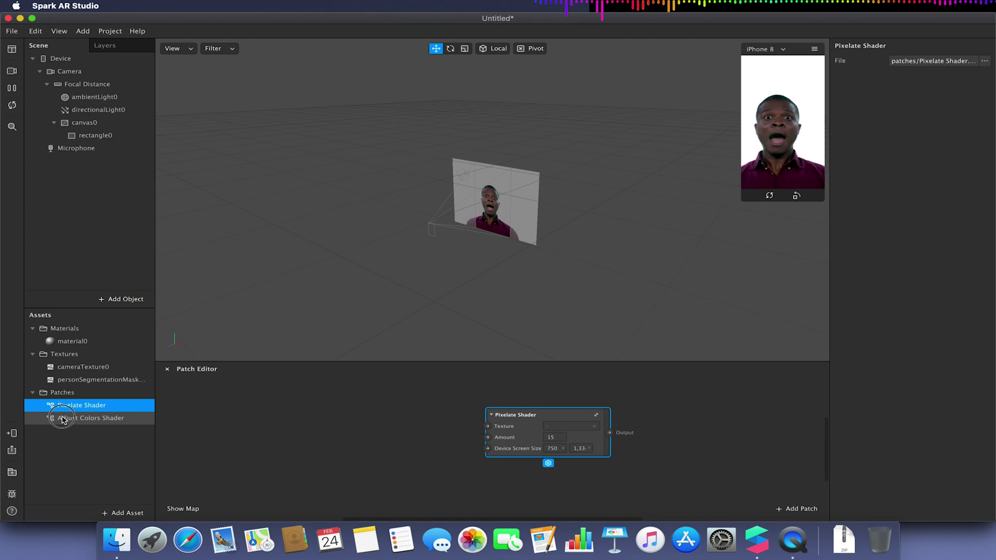
{"action": "left_click_drag", "start_coordinate": [67, 418], "coordinate": [333, 396]}
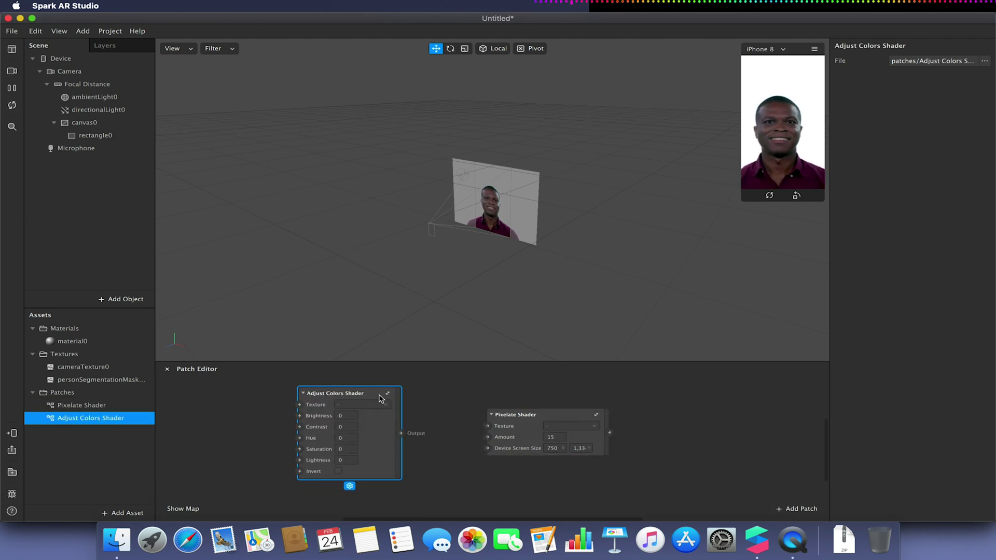
{"action": "left_click_drag", "start_coordinate": [401, 434], "coordinate": [492, 429]}
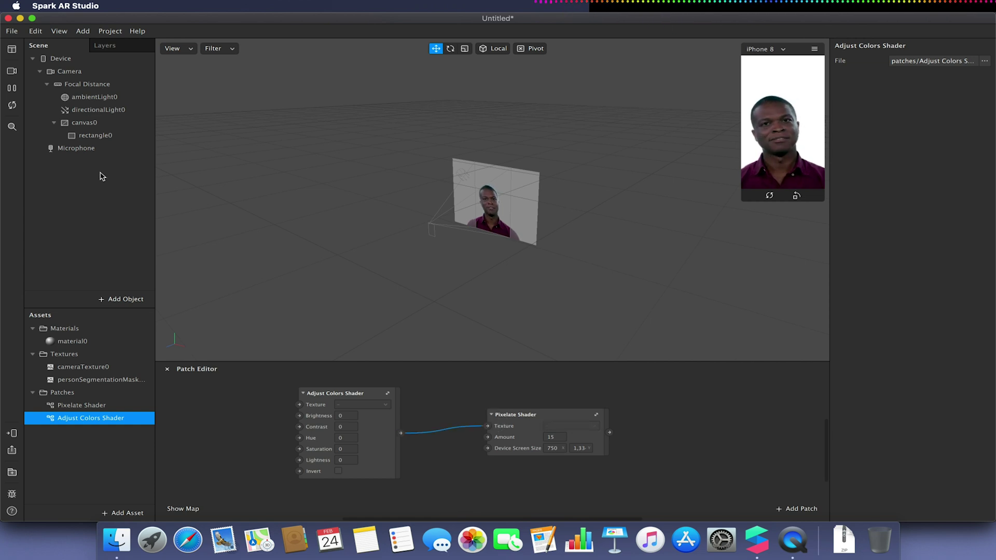
- Add a Camera patch to the graph, then delete it
{"action": "left_click", "coordinate": [82, 73]}
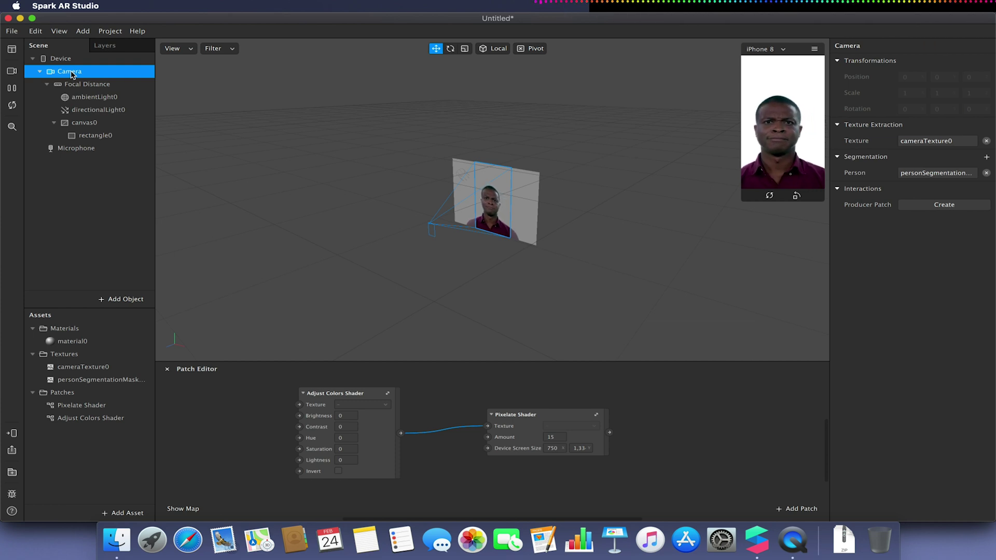
{"action": "left_click_drag", "start_coordinate": [72, 74], "coordinate": [436, 299]}
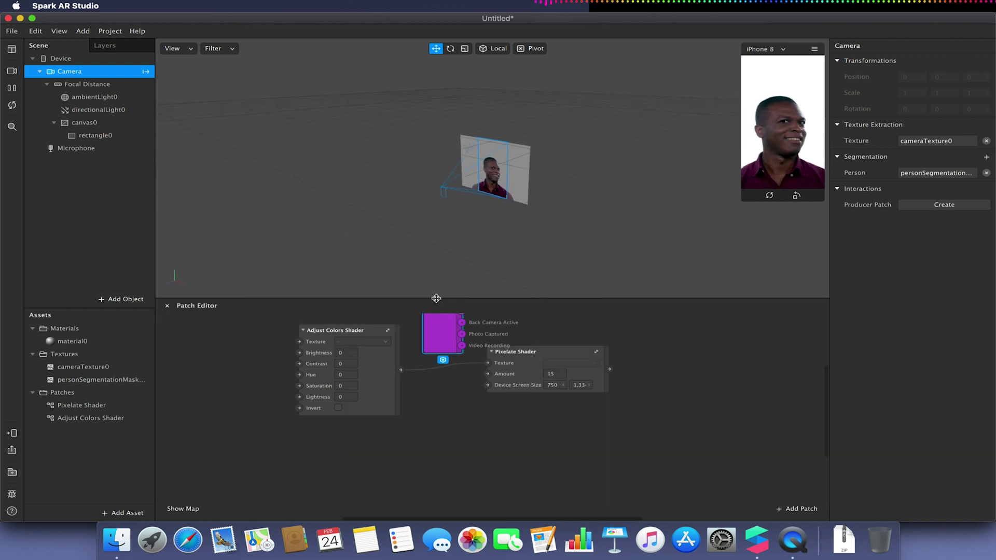
{"action": "left_click", "coordinate": [420, 386]}
{"action": "scroll", "coordinate": [419, 400], "scroll_direction": "up", "scroll_amount": 3}
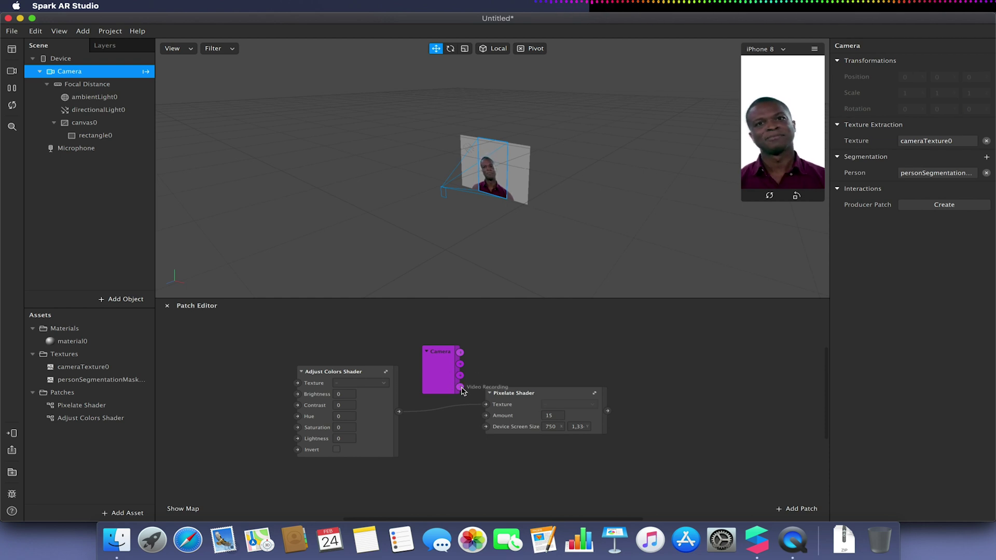
{"action": "left_click", "coordinate": [439, 363]}
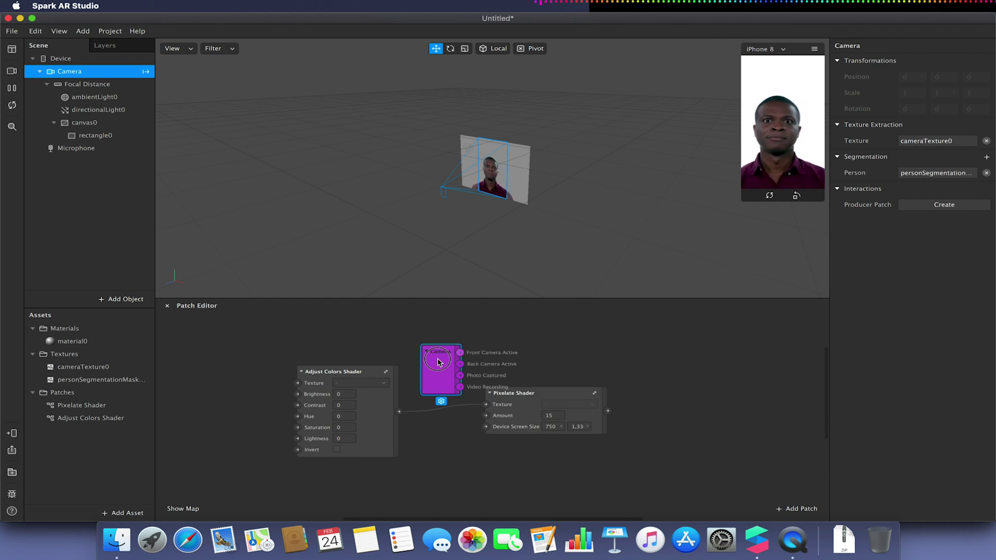
{"action": "left_click_drag", "start_coordinate": [438, 381], "coordinate": [430, 368]}
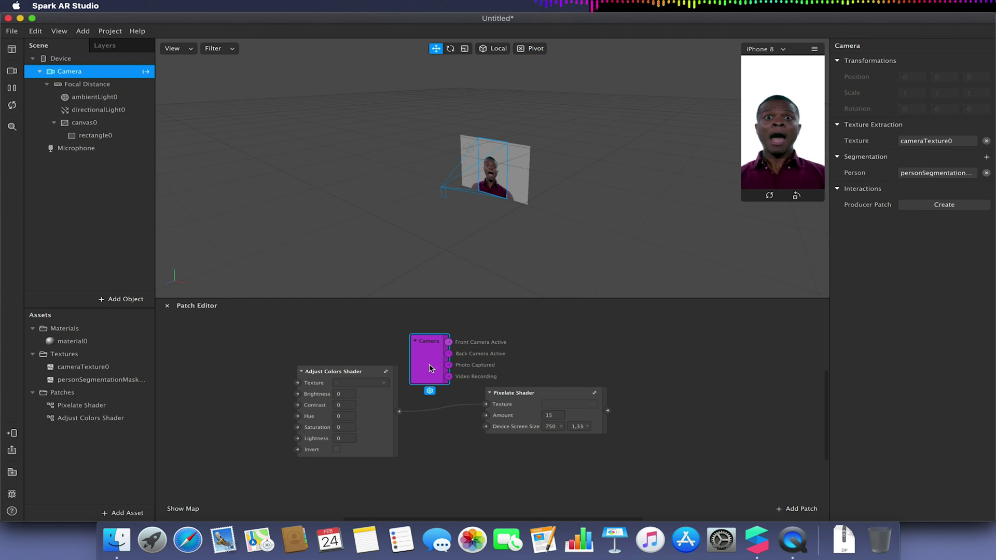
{"action": "key", "text": "BackSpace"}
- Add a Device patch and wire its Screen Size into Pixelate Shader's Device Screen Size
{"action": "left_click", "coordinate": [57, 60]}
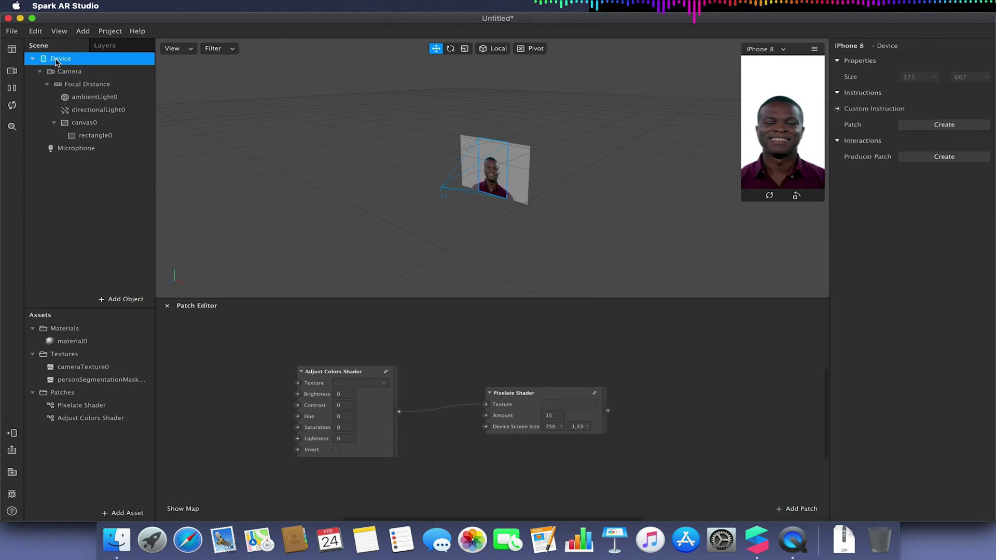
{"action": "left_click_drag", "start_coordinate": [57, 62], "coordinate": [487, 429]}
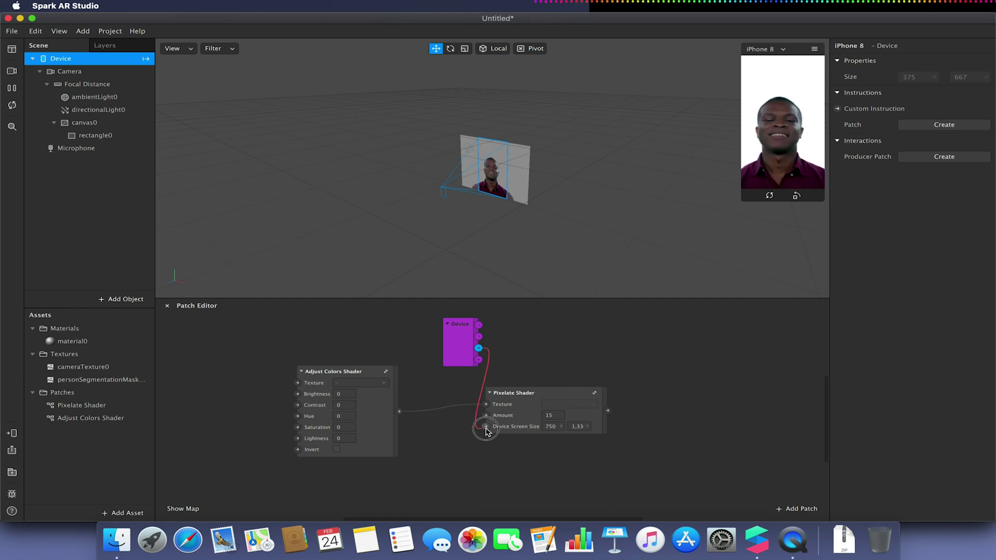
{"action": "left_click_drag", "start_coordinate": [479, 337], "coordinate": [487, 429]}
{"action": "left_click_drag", "start_coordinate": [457, 362], "coordinate": [435, 358]}
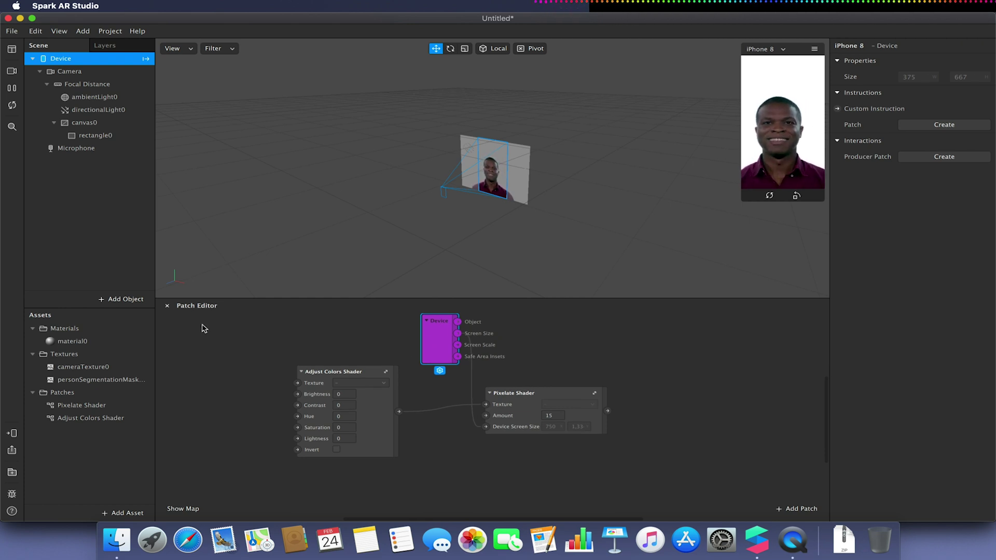
- Add a cameraTexture0 patch to the left side of the graph
{"action": "left_click", "coordinate": [208, 382]}
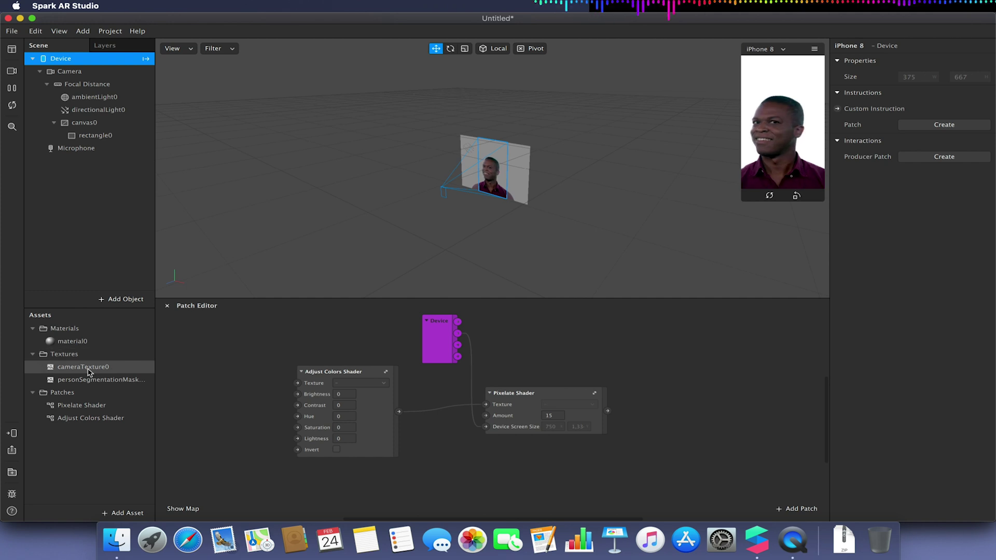
{"action": "left_click_drag", "start_coordinate": [87, 367], "coordinate": [299, 384]}
{"action": "left_click_drag", "start_coordinate": [251, 406], "coordinate": [199, 397]}
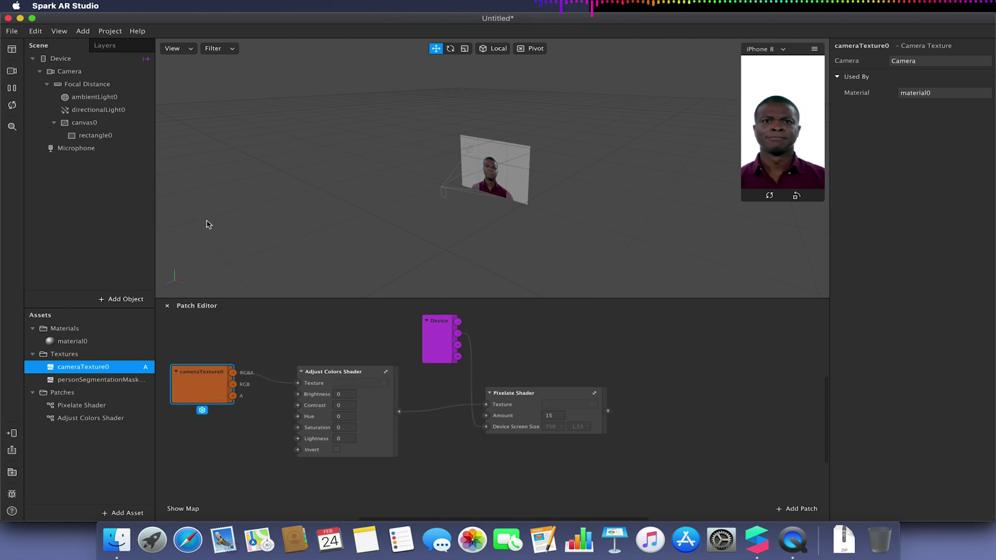
- Feed Pixelate Shader's output into a material0 Diffuse Texture patch and enlarge the simulator
{"action": "left_click", "coordinate": [77, 342]}
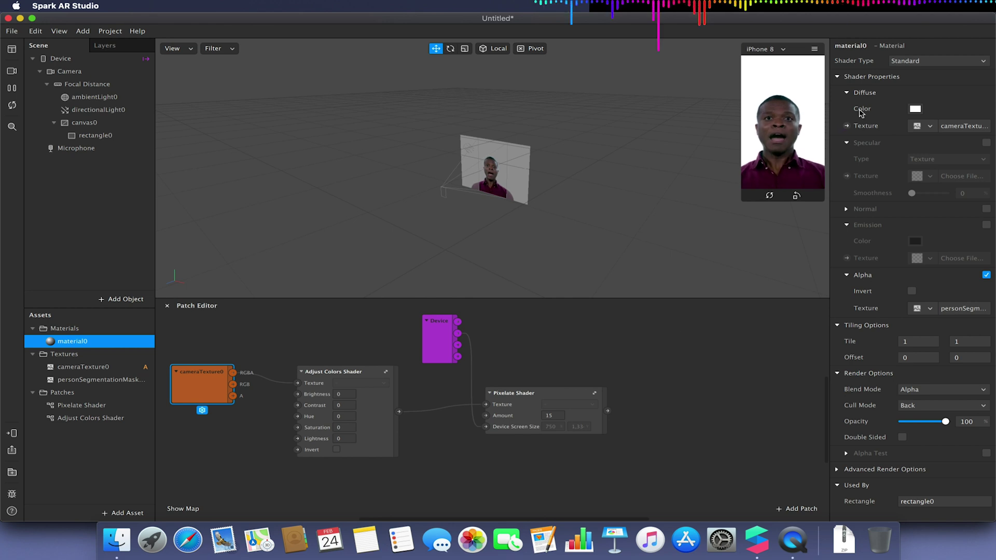
{"action": "left_click", "coordinate": [846, 126]}
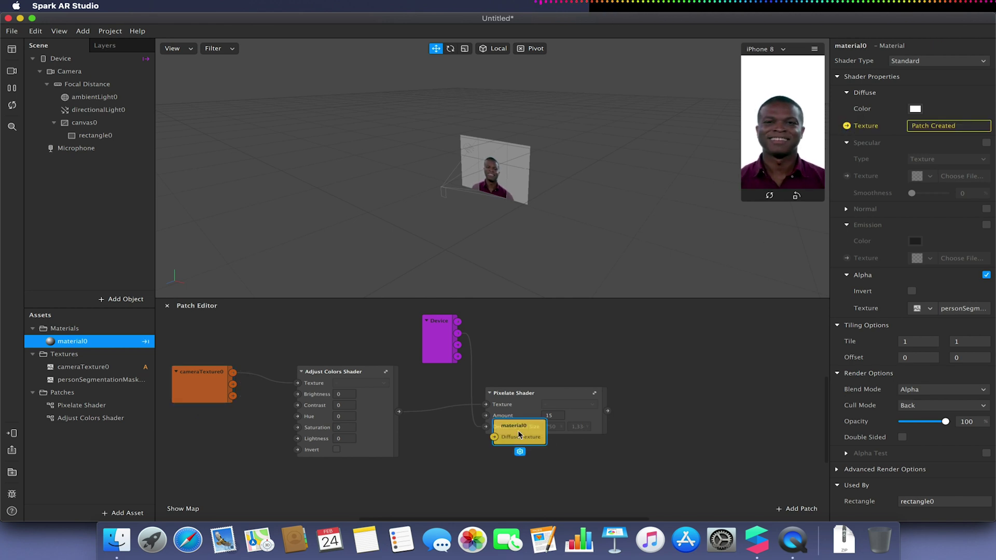
{"action": "left_click_drag", "start_coordinate": [519, 435], "coordinate": [673, 413]}
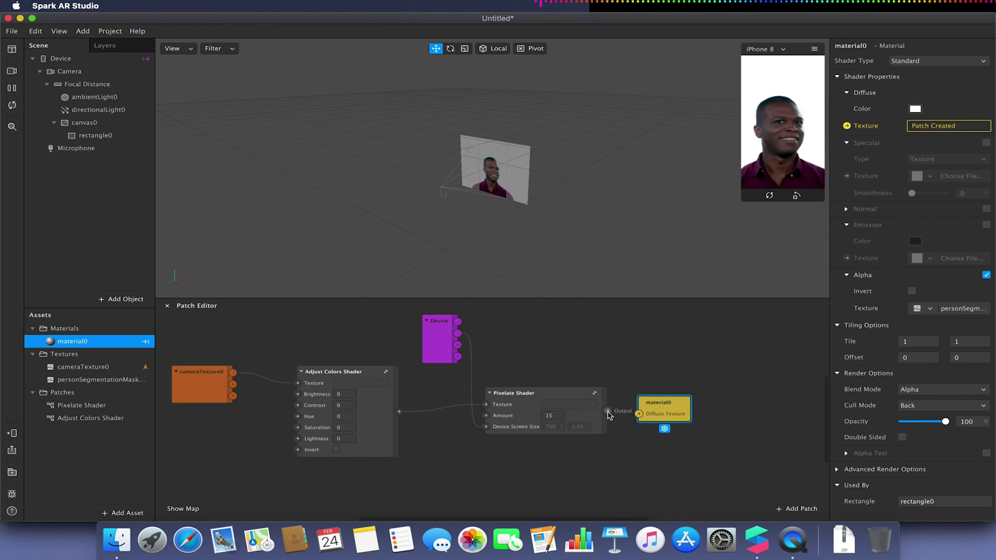
{"action": "left_click_drag", "start_coordinate": [608, 412], "coordinate": [639, 413]}
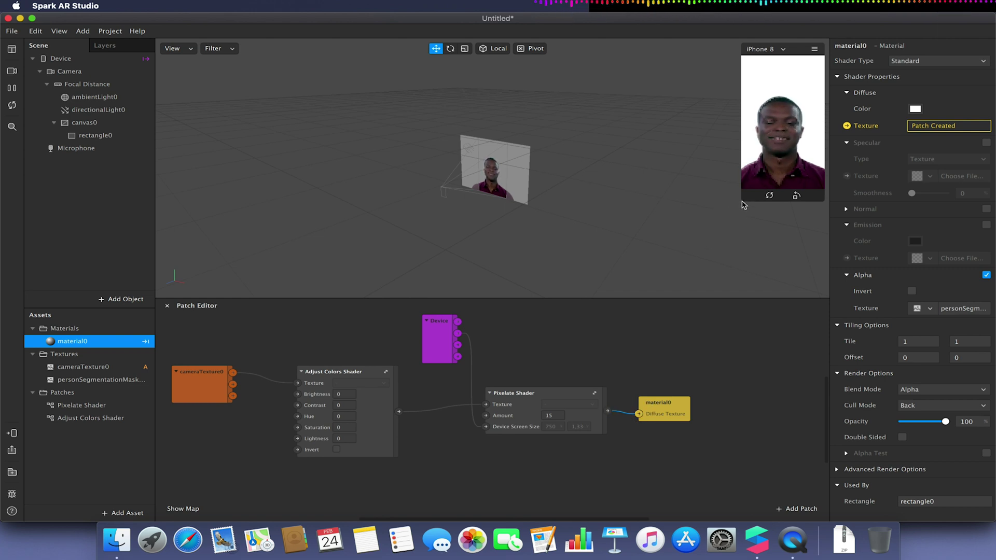
{"action": "left_click_drag", "start_coordinate": [743, 200], "coordinate": [685, 289]}
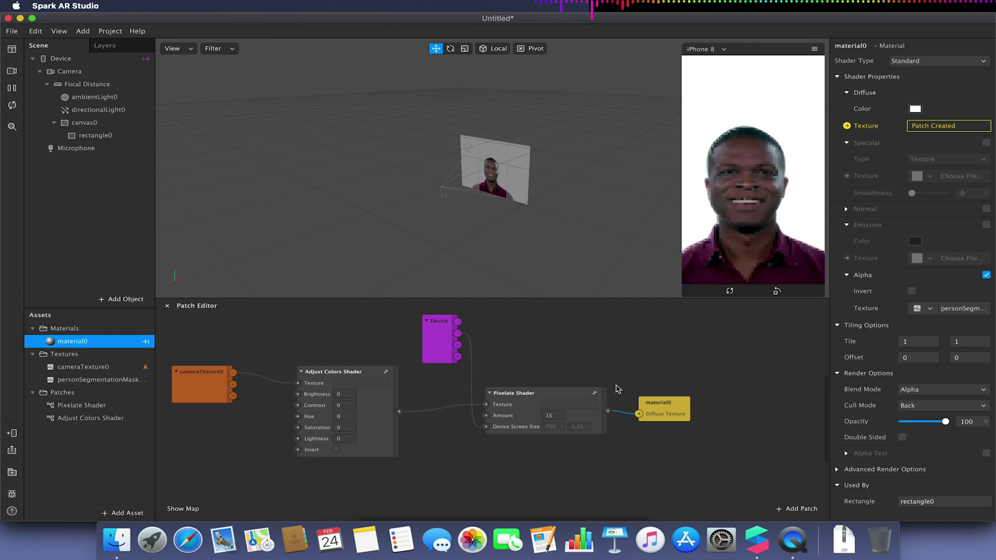
- Try Pixelate Shader Amount values 32, 8 and 16, settling on 32
{"action": "left_click", "coordinate": [556, 416]}
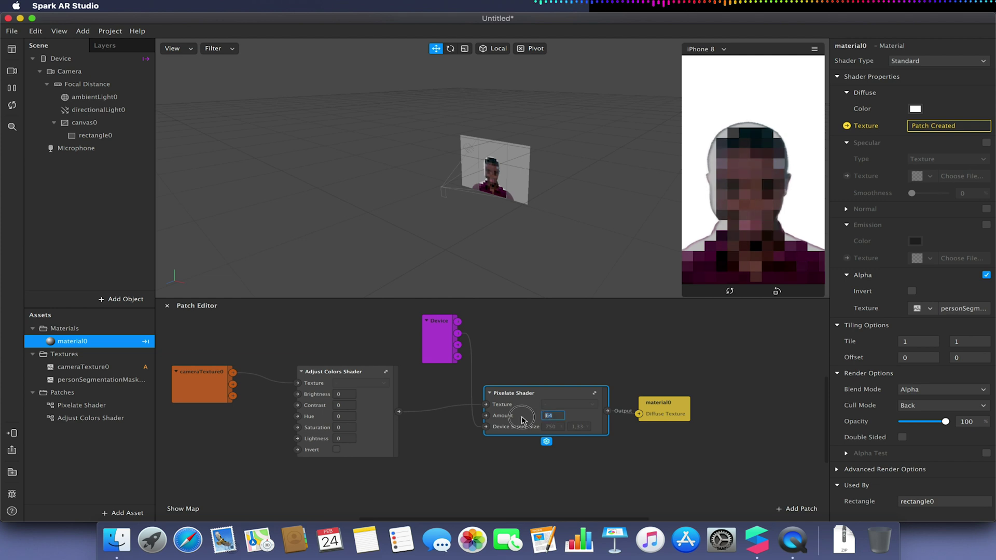
{"action": "key", "text": "Return"}
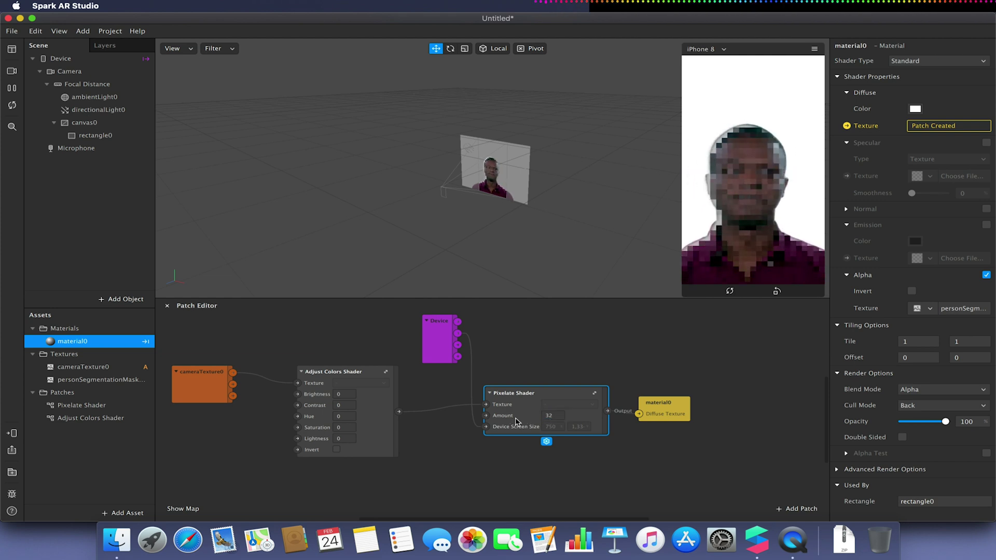
{"action": "double_click", "coordinate": [551, 416]}
{"action": "type", "text": "8"}
{"action": "key", "text": "Return"}
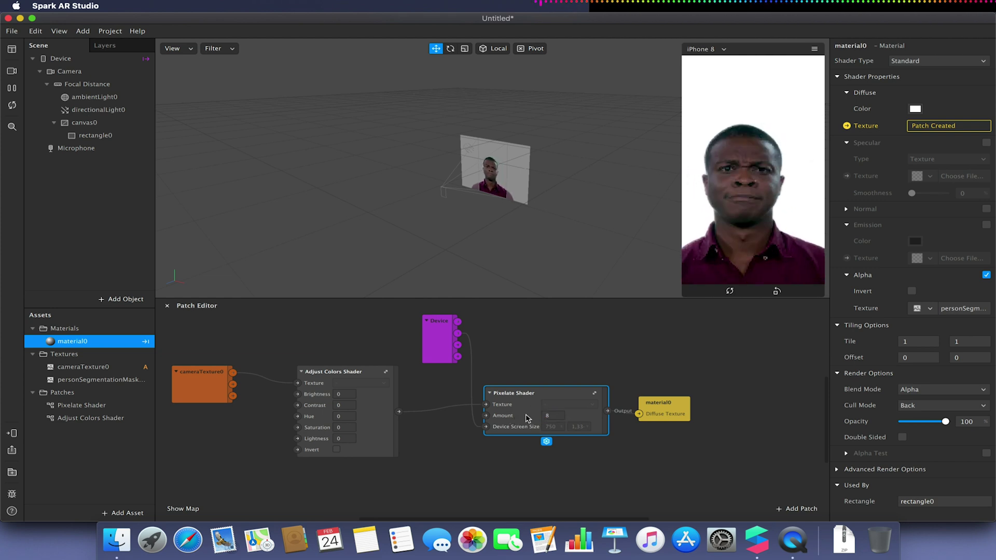
{"action": "left_click", "coordinate": [555, 415]}
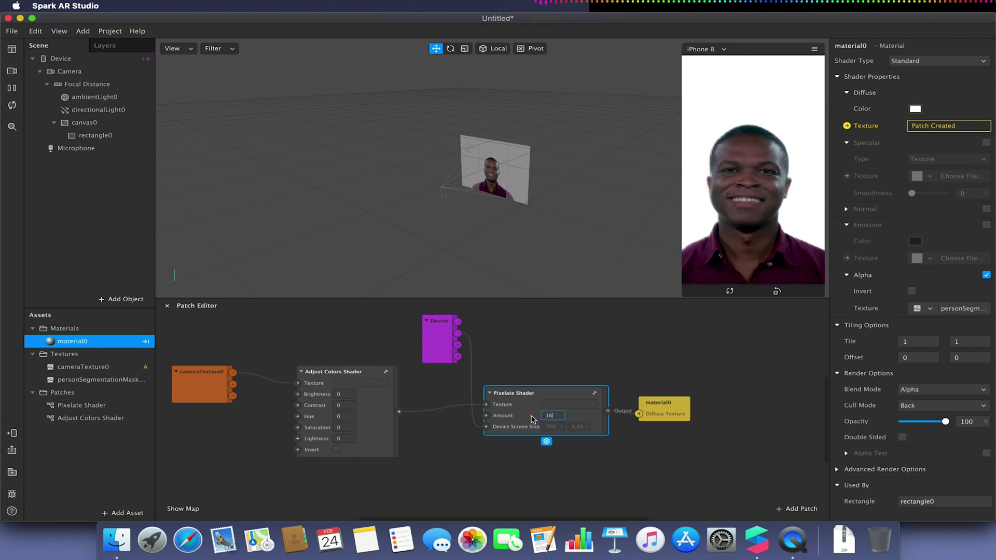
{"action": "type", "text": "16"}
{"action": "key", "text": "Return"}
{"action": "double_click", "coordinate": [552, 416]}
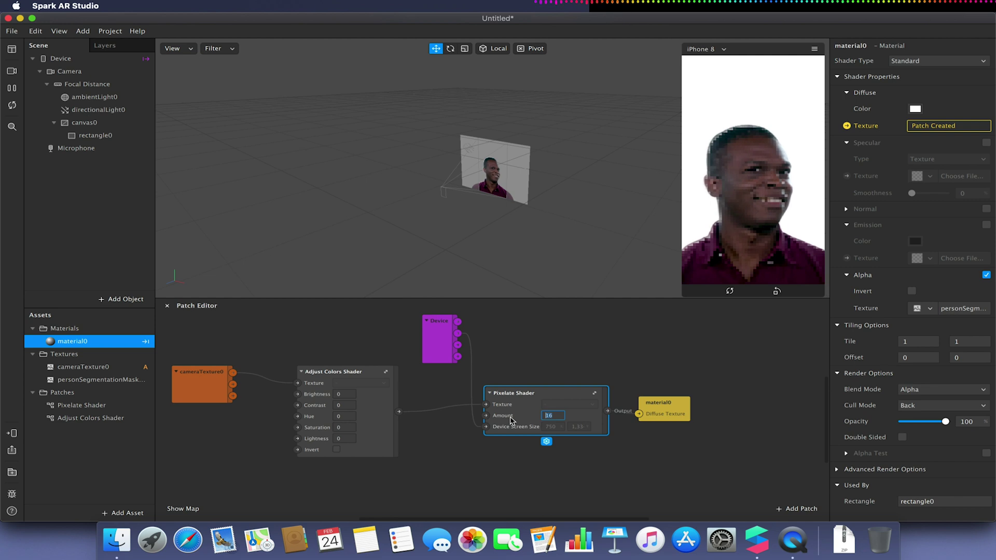
{"action": "key", "text": "Return"}
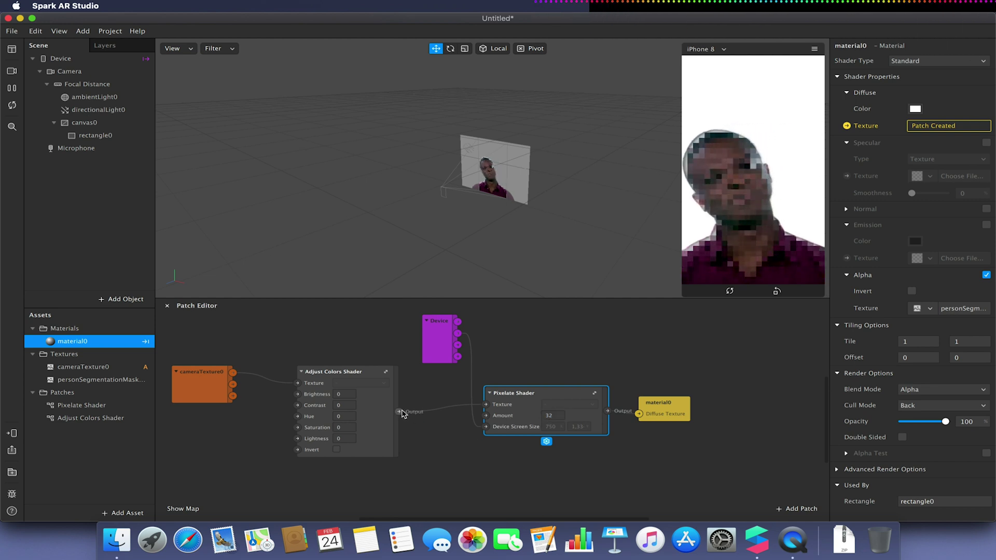
- Set Adjust Colors Shader Hue to 0 and Saturation to -1 for a greyscale feed
{"action": "left_click", "coordinate": [344, 416]}
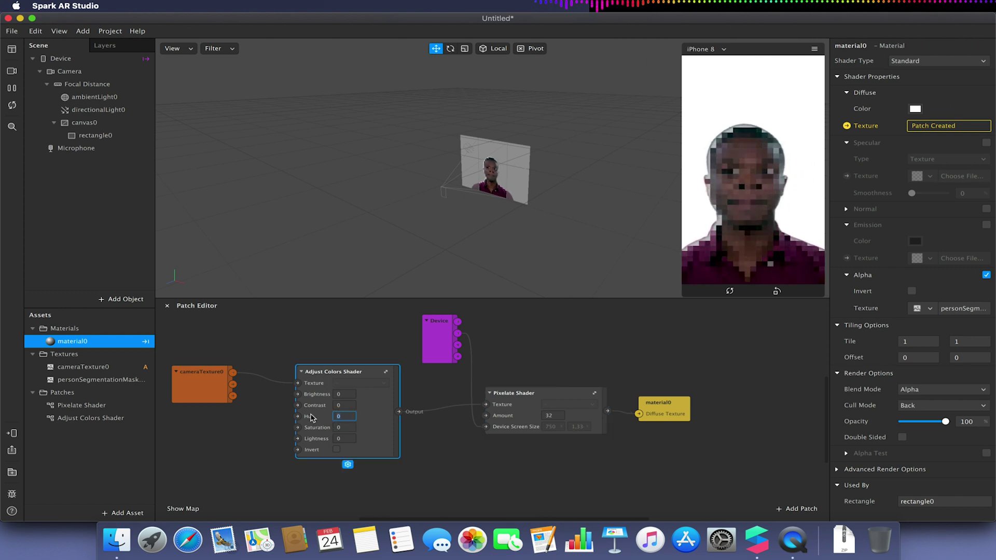
{"action": "key", "text": "Return"}
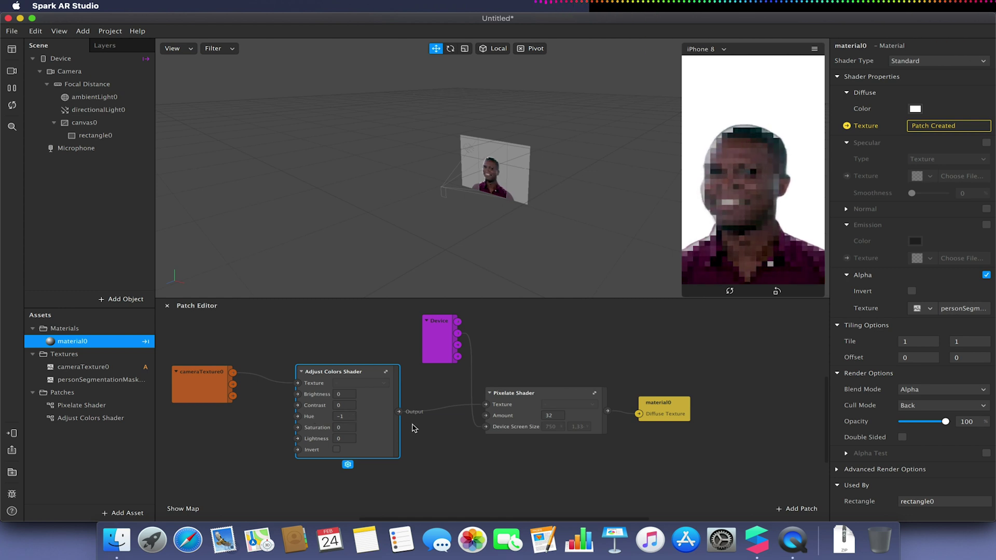
{"action": "left_click", "coordinate": [345, 416]}
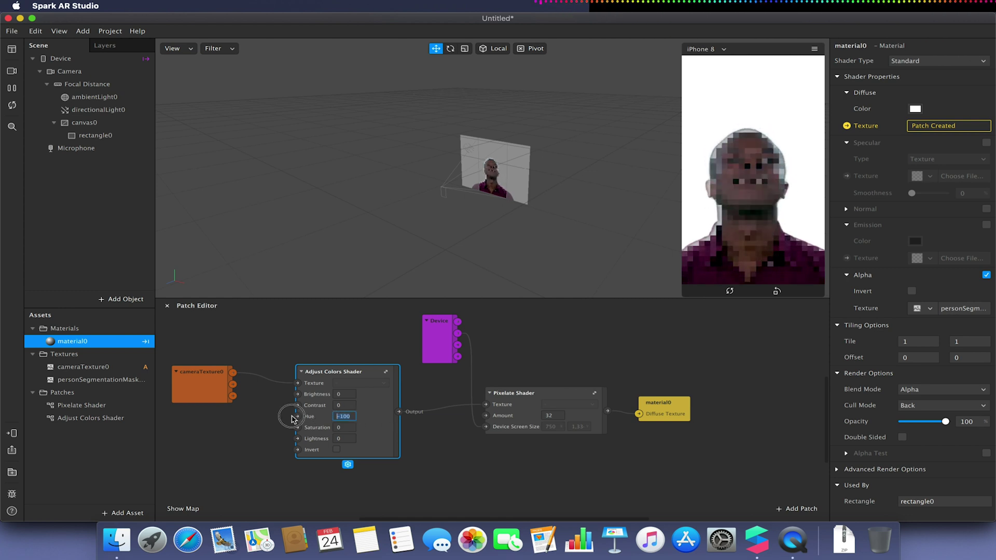
{"action": "type", "text": "0"}
{"action": "left_click", "coordinate": [344, 427]}
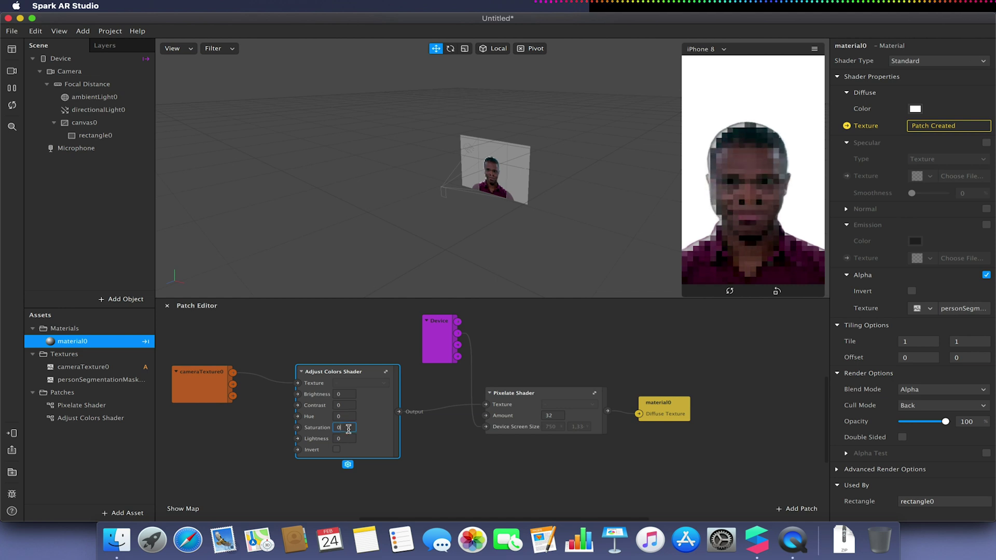
{"action": "type", "text": "-10"}
{"action": "key", "text": "BackSpace"}
{"action": "key", "text": "Return"}
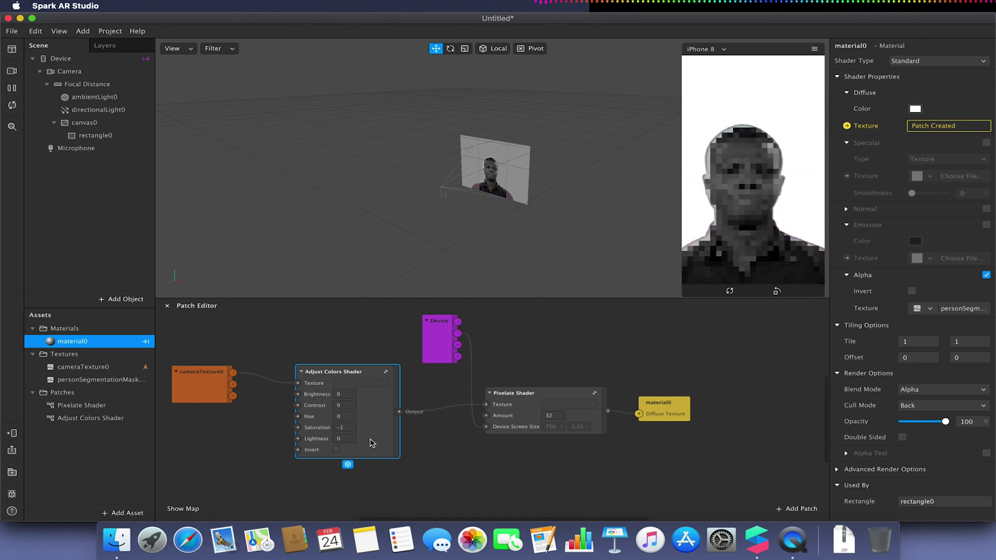
{"action": "left_click", "coordinate": [348, 428]}
{"action": "type", "text": "-10"}
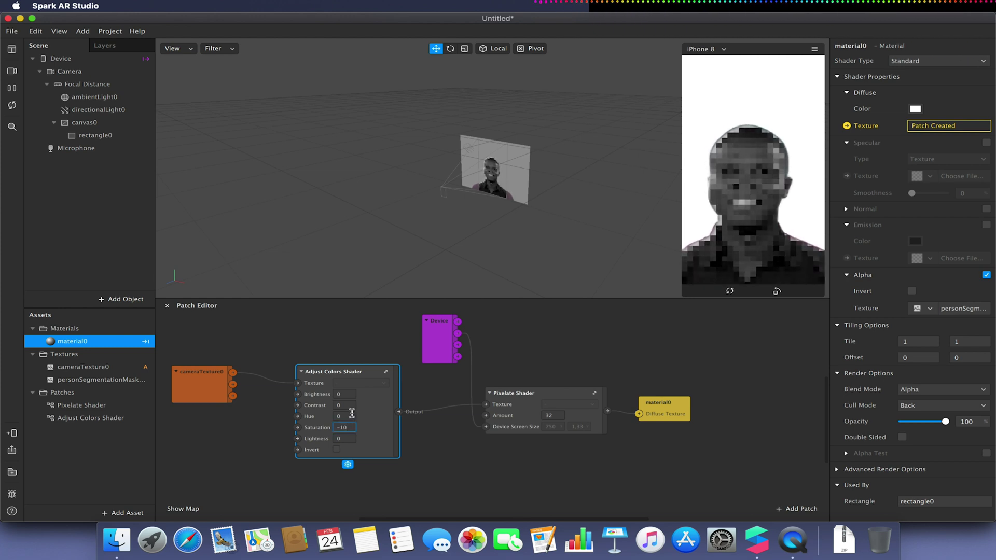
{"action": "left_click", "coordinate": [461, 457]}
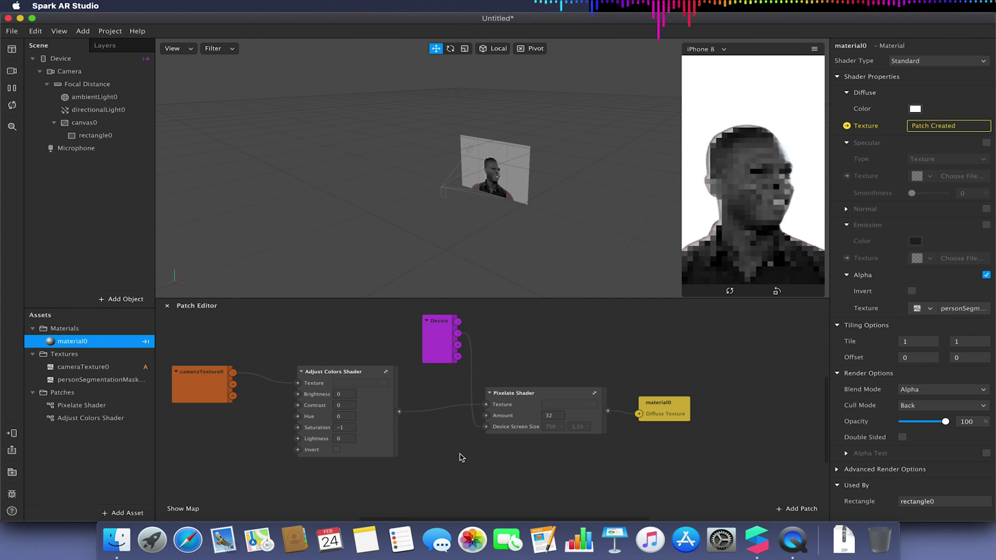
- Insert faceTracker0 and add a plane0 as its child
{"action": "left_click", "coordinate": [109, 300]}
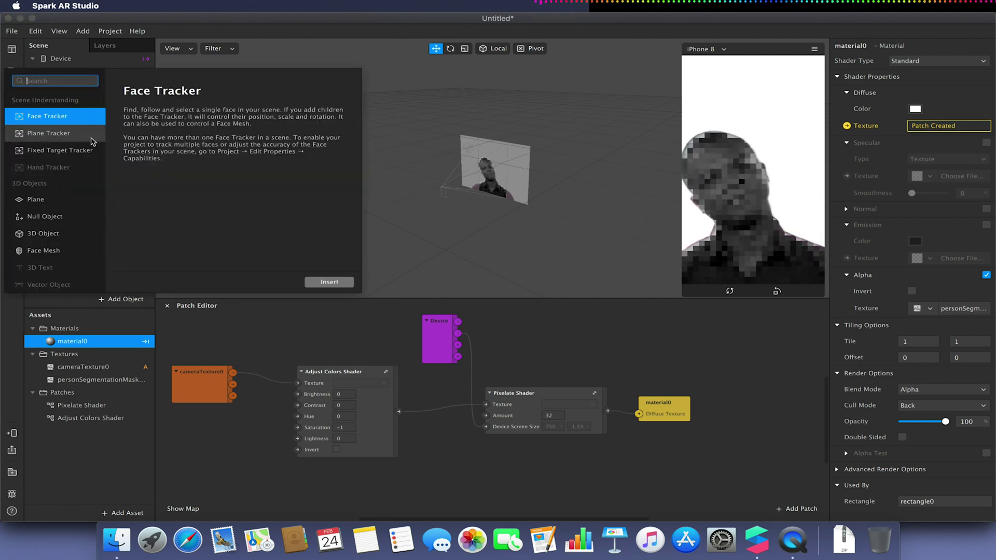
{"action": "left_click", "coordinate": [323, 281]}
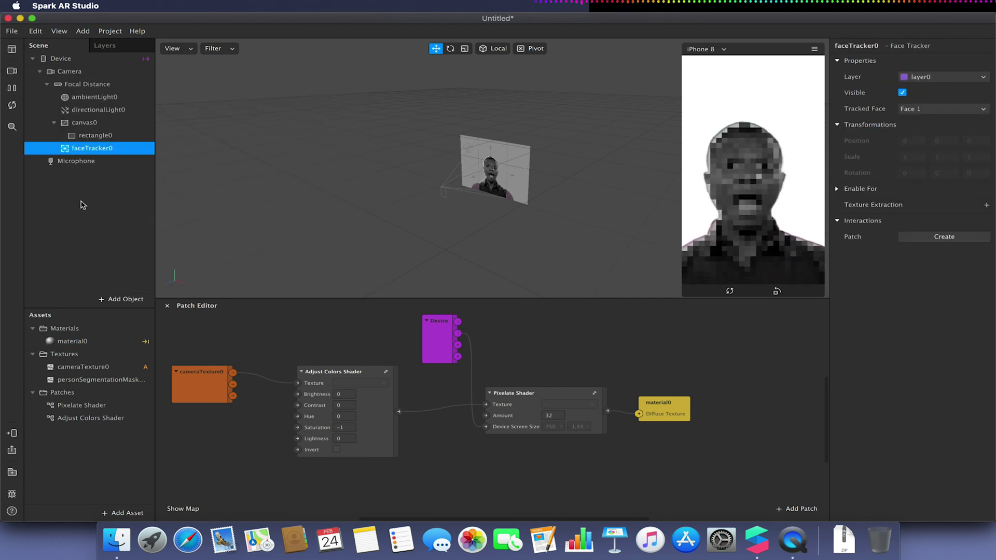
{"action": "right_click", "coordinate": [97, 151]}
{"action": "mouse_move", "coordinate": [126, 159]}
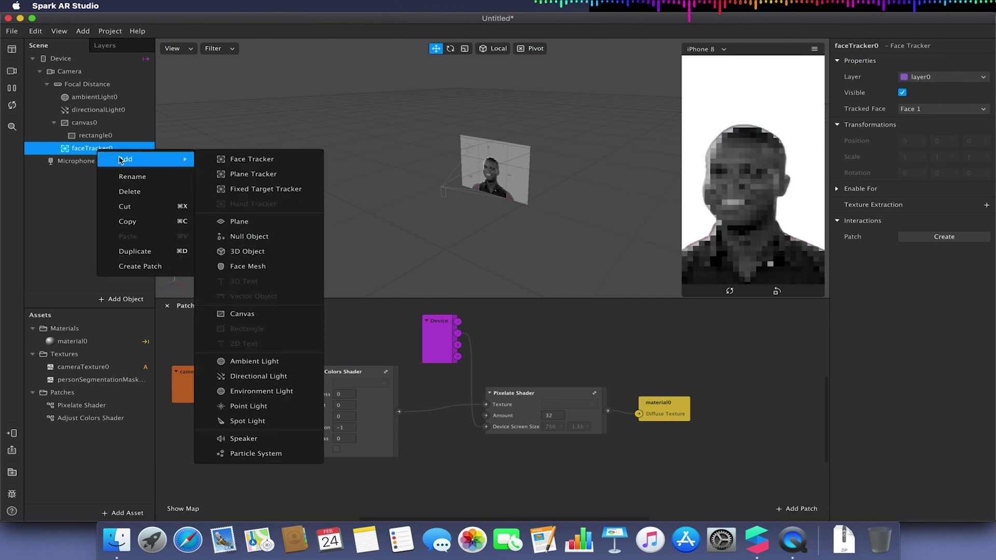
{"action": "left_click", "coordinate": [240, 222]}
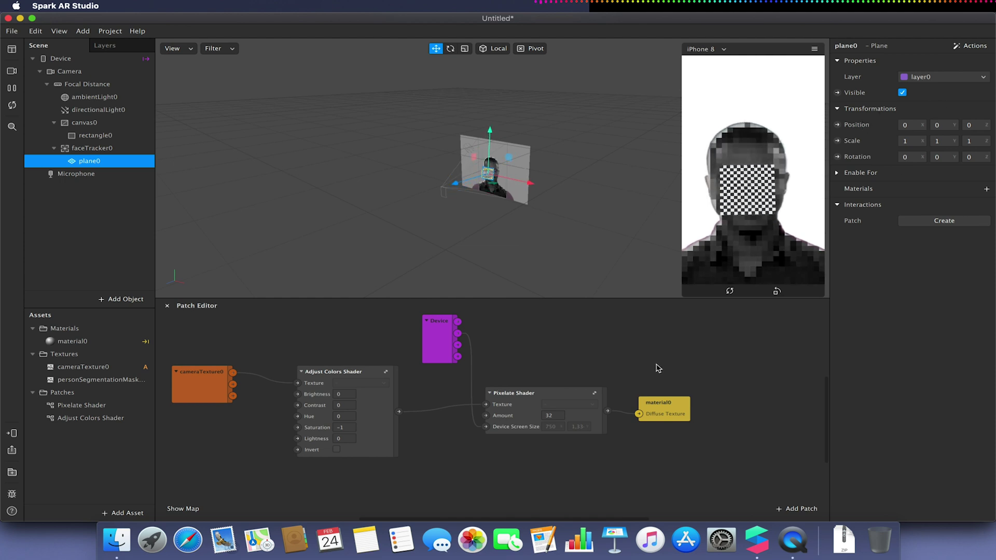
{"action": "scroll", "coordinate": [653, 363], "scroll_direction": "up", "scroll_amount": 5}
{"action": "scroll", "coordinate": [652, 363], "scroll_direction": "left", "scroll_amount": 3}
{"action": "scroll", "coordinate": [653, 363], "scroll_direction": "up", "scroll_amount": 2}
{"action": "scroll", "coordinate": [653, 362], "scroll_direction": "right", "scroll_amount": 1}
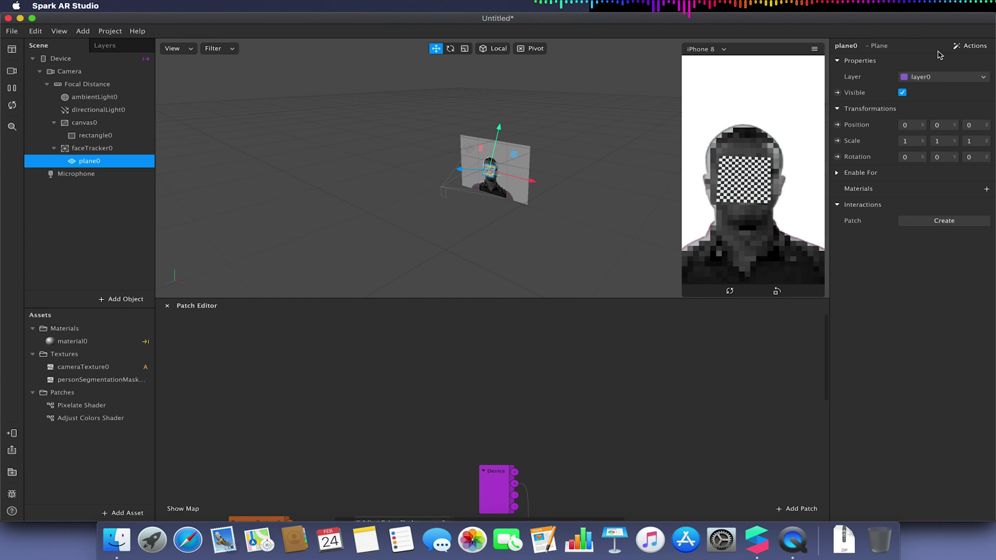
- Place plane0 on the left eyeball so an Eyelid patch drives its 3D Position
{"action": "left_click", "coordinate": [968, 47]}
{"action": "mouse_move", "coordinate": [955, 62]}
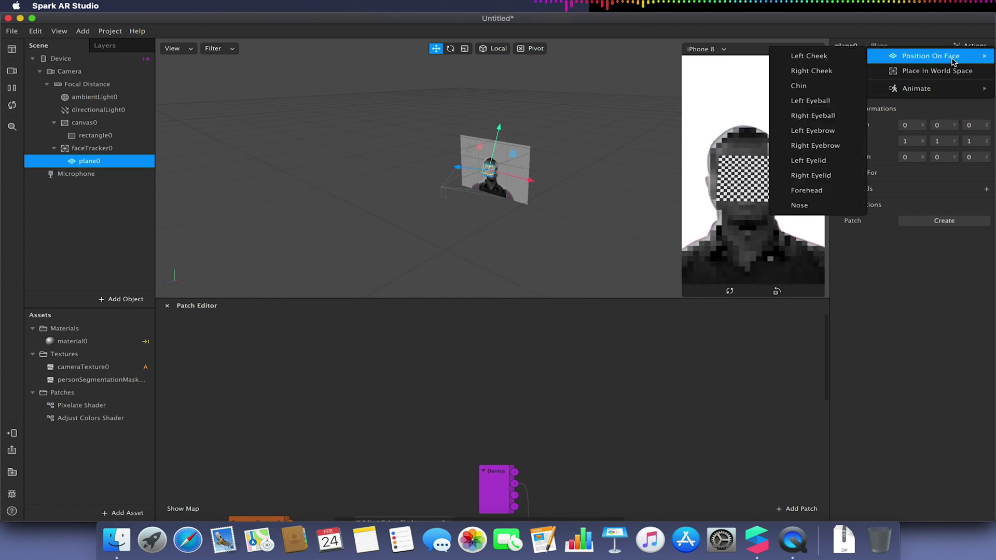
{"action": "left_click", "coordinate": [831, 103]}
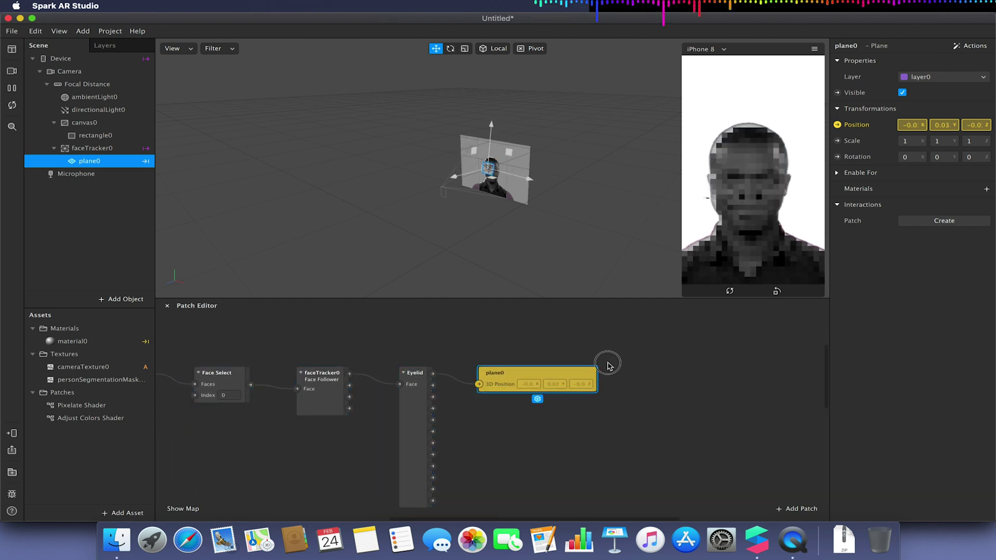
{"action": "left_click_drag", "start_coordinate": [608, 364], "coordinate": [656, 360]}
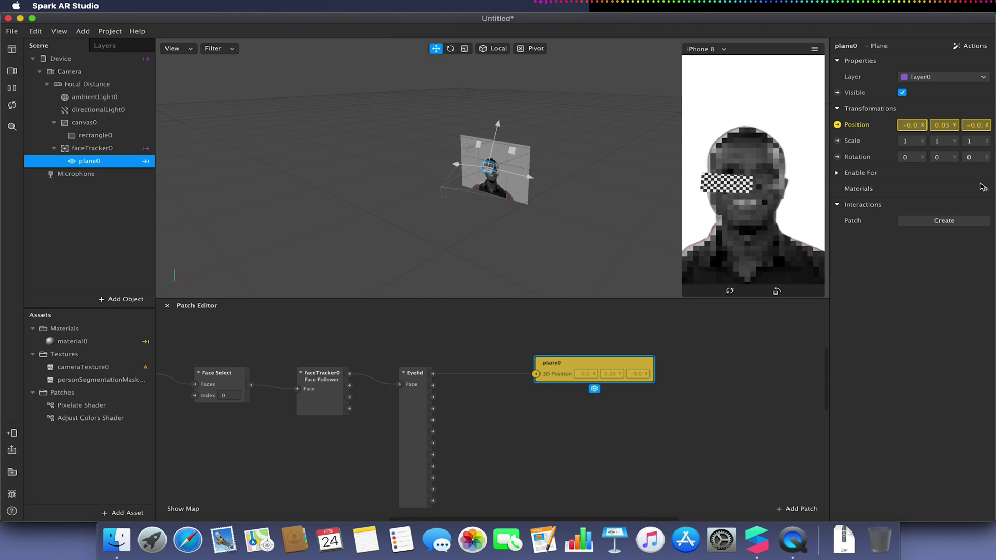
- Give plane0 a new material1 with Use Depth Test and Write to Depth turned off
{"action": "left_click", "coordinate": [986, 188]}
{"action": "left_click", "coordinate": [956, 224]}
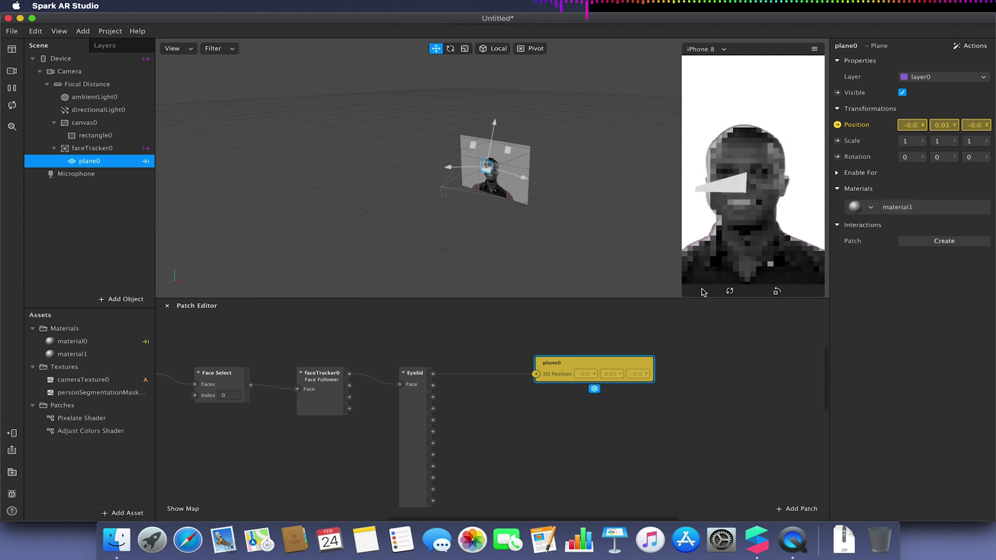
{"action": "left_click", "coordinate": [104, 354]}
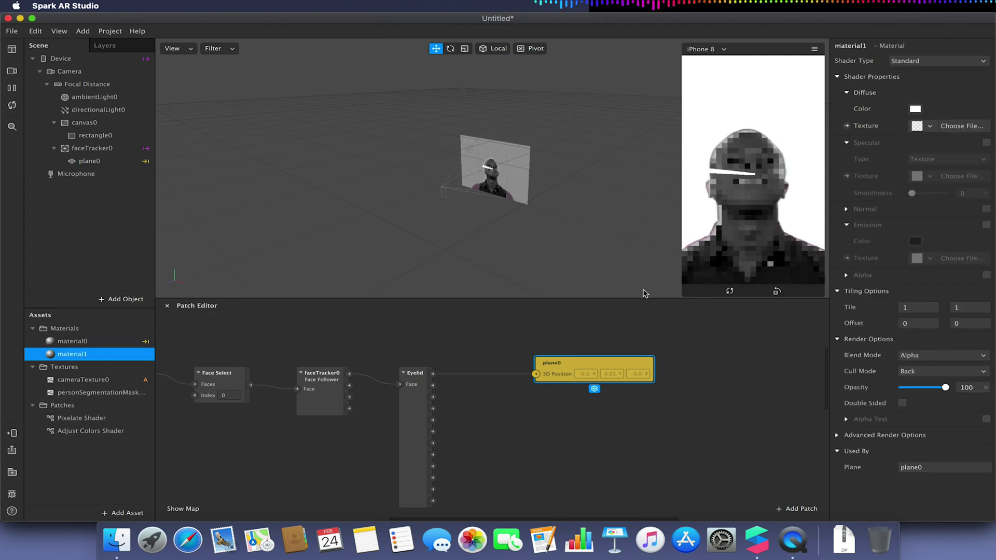
{"action": "left_click", "coordinate": [837, 435]}
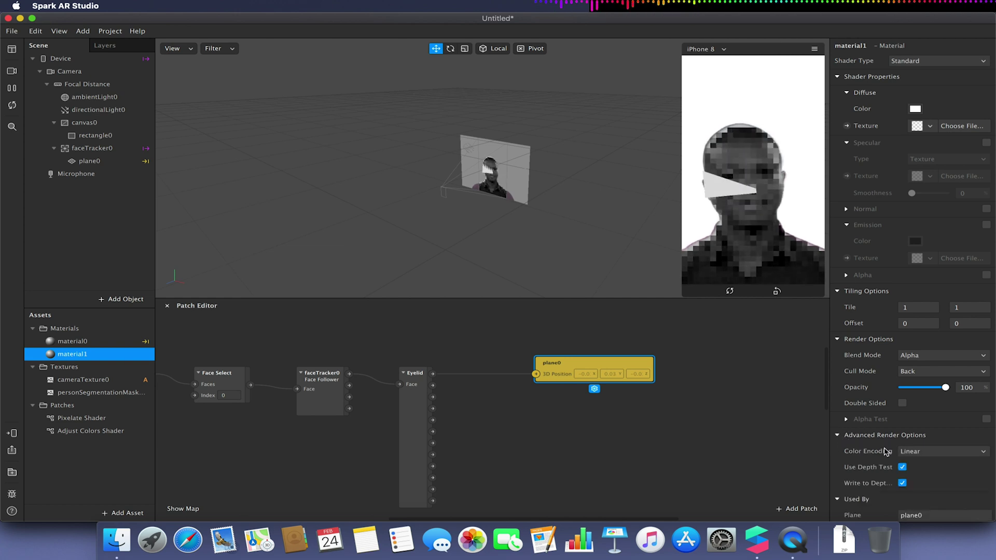
{"action": "left_click", "coordinate": [902, 467]}
{"action": "left_click", "coordinate": [903, 484]}
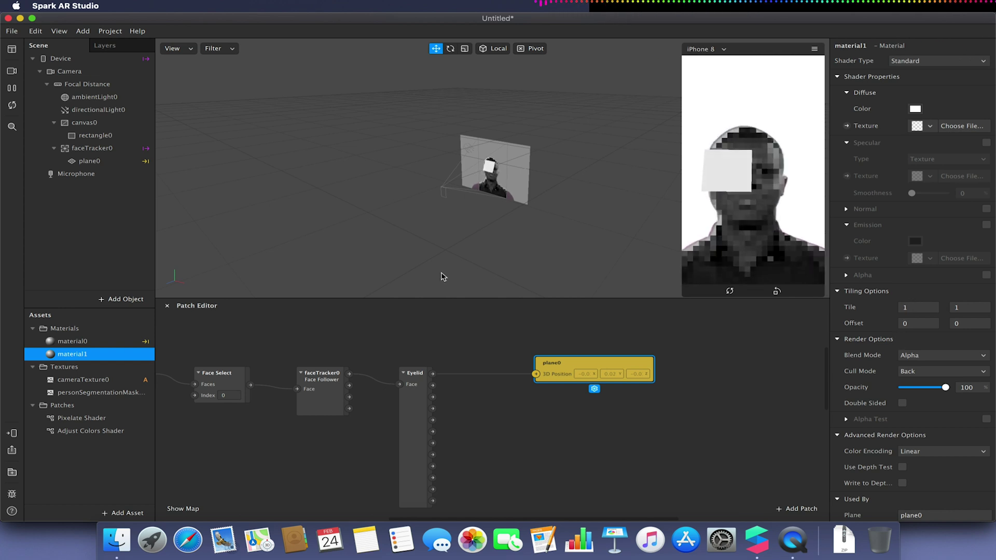
- Duplicate plane0 as plane1 and drive its position from the Eyelid patch's right eye center
{"action": "left_click", "coordinate": [90, 161]}
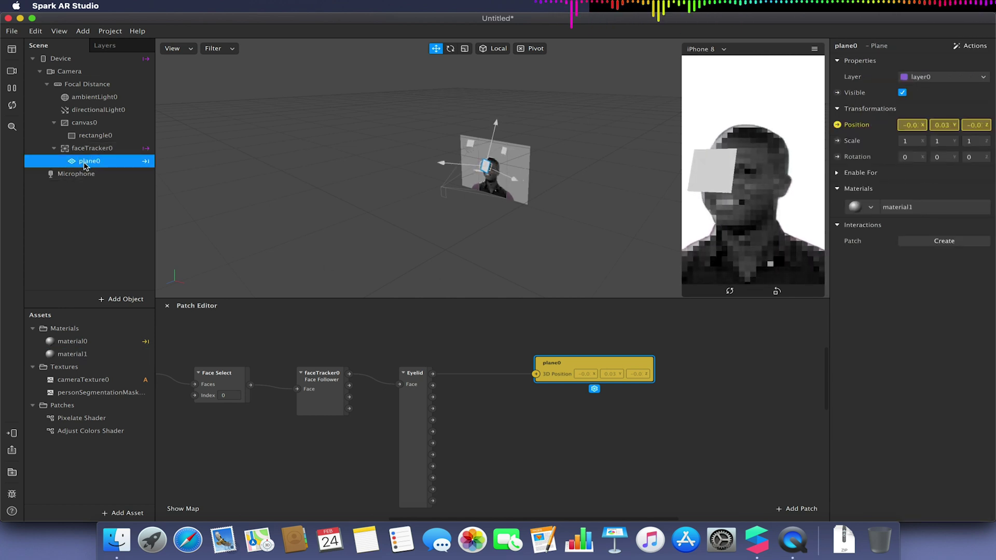
{"action": "key", "text": "super+d"}
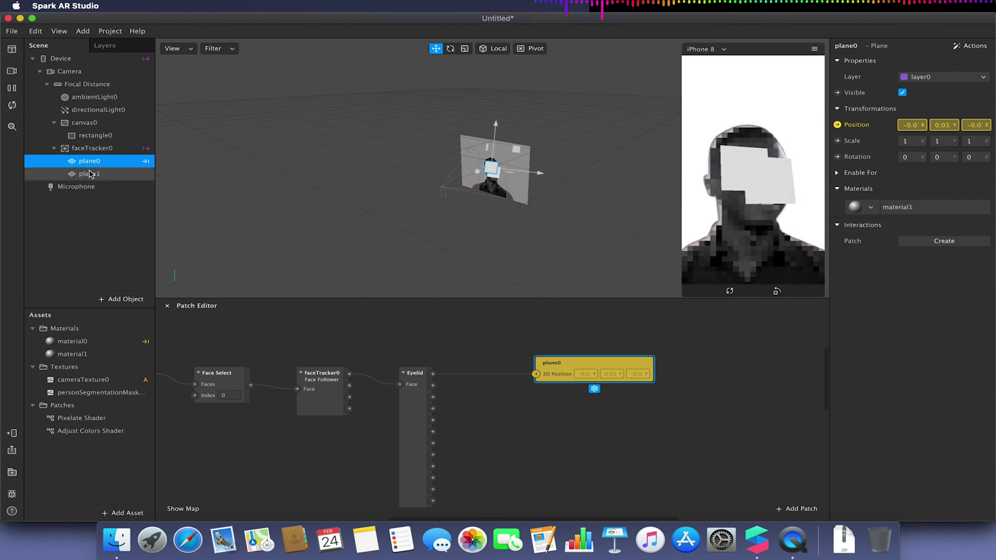
{"action": "left_click", "coordinate": [90, 174]}
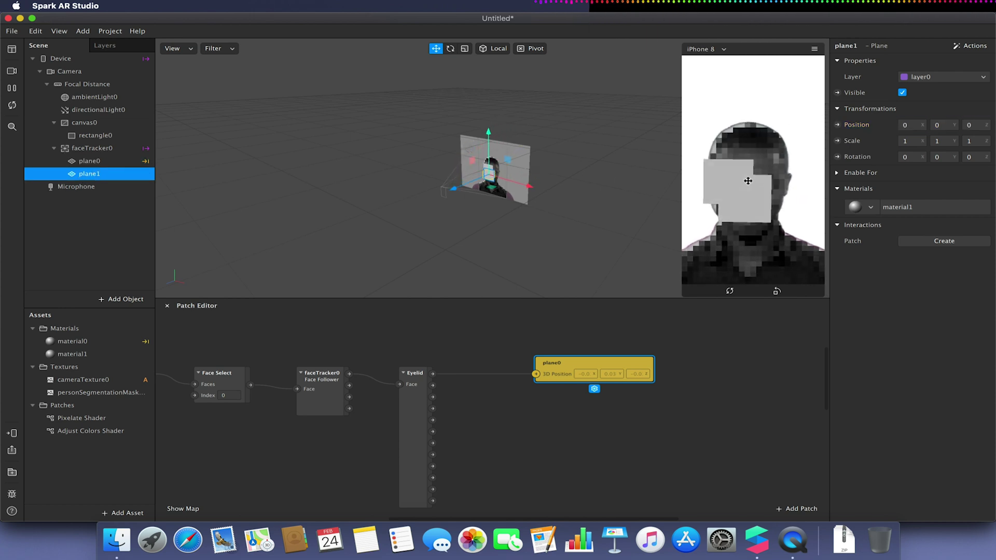
{"action": "left_click", "coordinate": [837, 125]}
{"action": "left_click_drag", "start_coordinate": [571, 429], "coordinate": [597, 429]}
{"action": "left_click", "coordinate": [415, 434]}
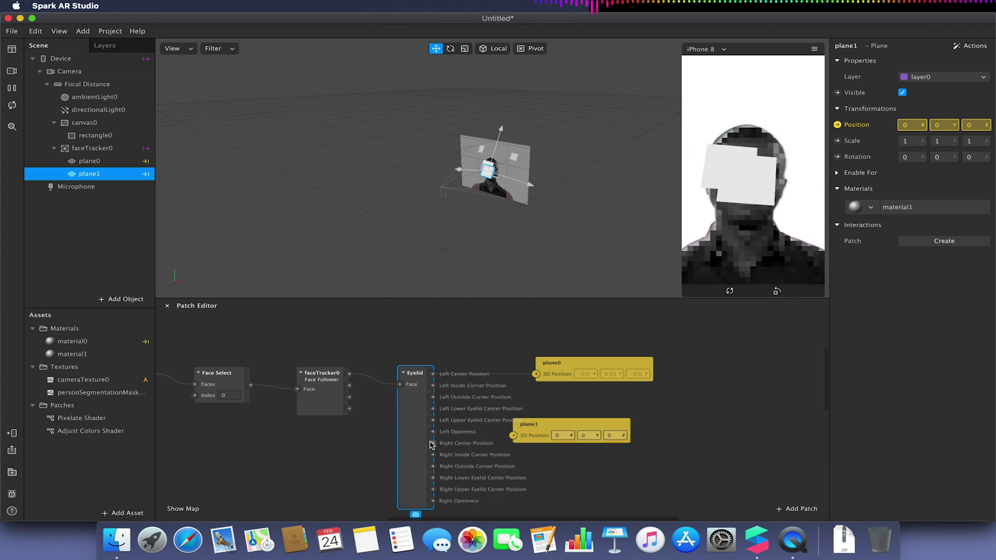
{"action": "left_click_drag", "start_coordinate": [434, 443], "coordinate": [596, 427]}
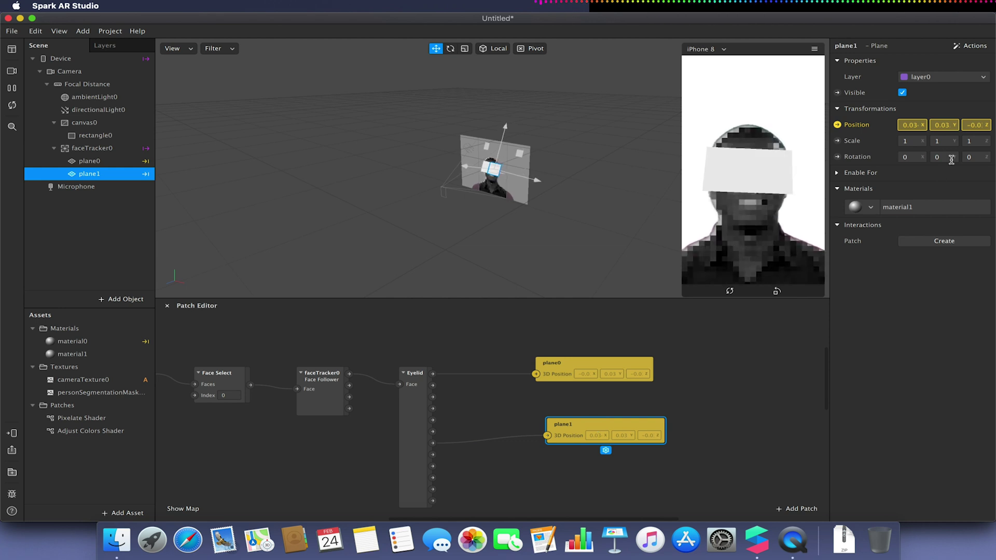
- Set plane1's scale to 0.5 on X, Y and Z
{"action": "left_click", "coordinate": [912, 140]}
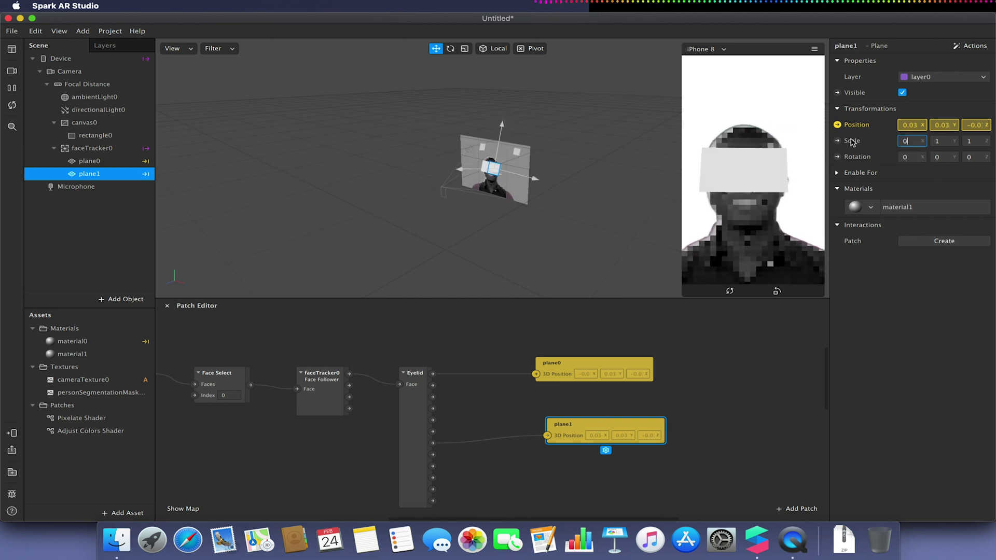
{"action": "type", "text": "0.5"}
{"action": "key", "text": "Tab"}
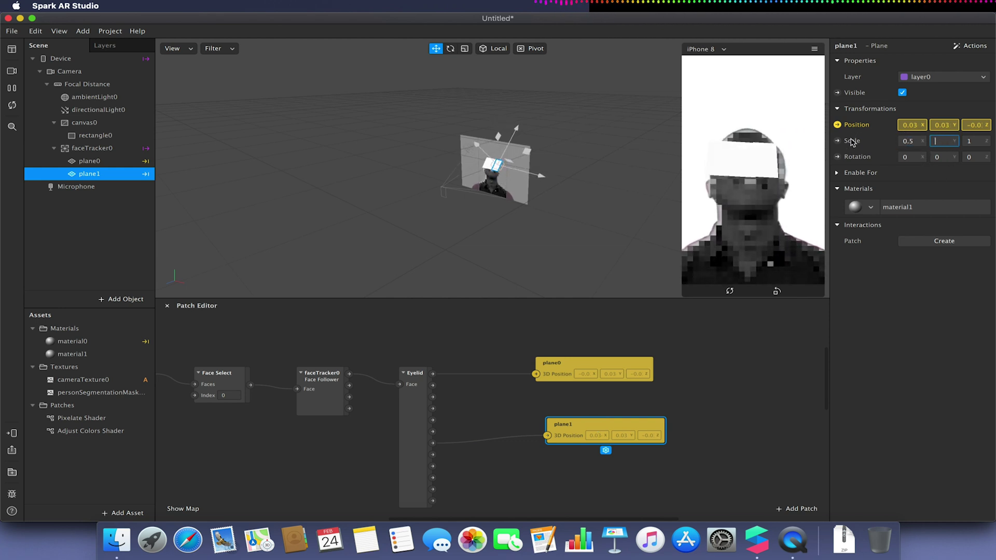
{"action": "type", "text": "0.5"}
{"action": "key", "text": "Tab"}
{"action": "type", "text": "10"}
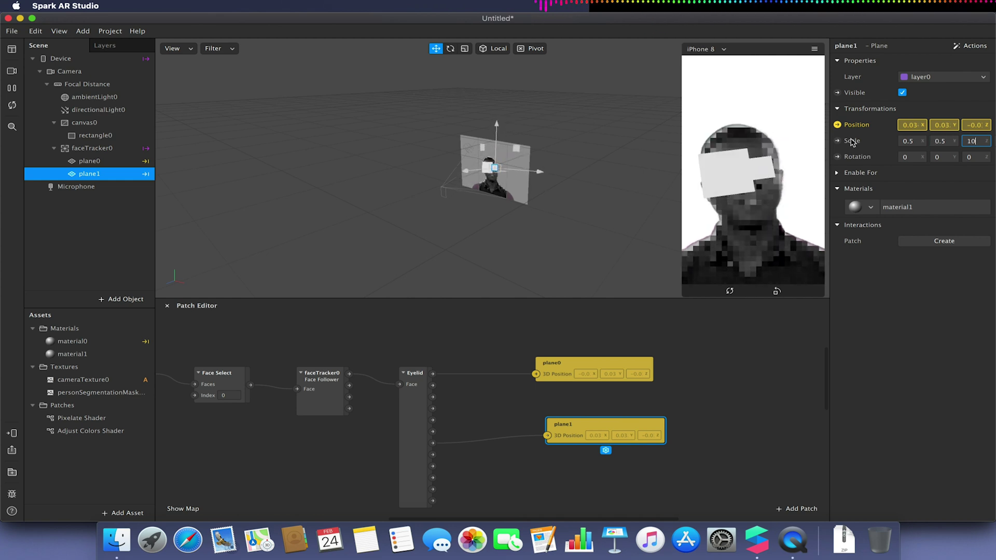
{"action": "type", "text": ".0"}
{"action": "key", "text": "BackSpace"}
{"action": "key", "text": "BackSpace"}
{"action": "key", "text": "BackSpace"}
{"action": "key", "text": "BackSpace"}
{"action": "type", "text": "0.05"}
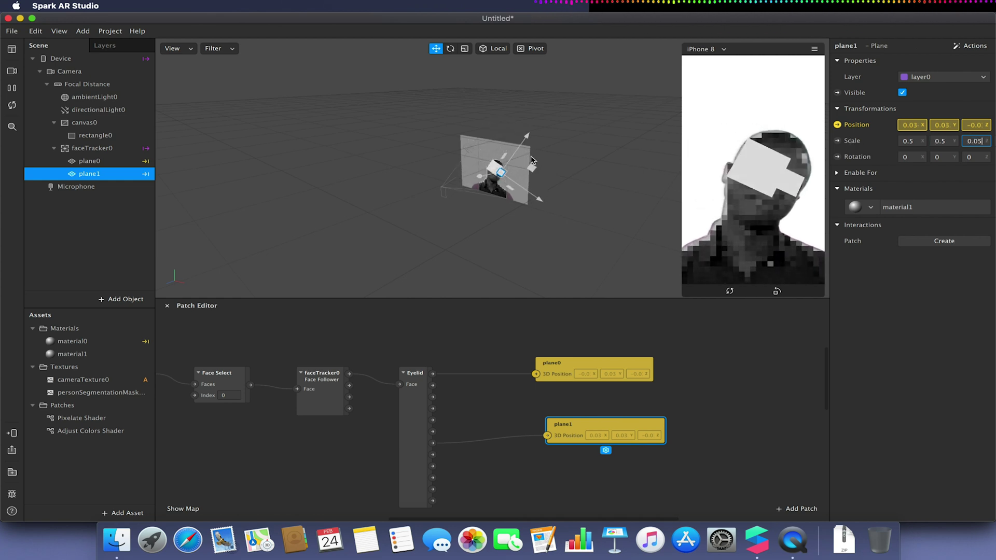
{"action": "key", "text": "BackSpace"}
{"action": "key", "text": "BackSpace"}
{"action": "key", "text": "BackSpace"}
{"action": "key", "text": "BackSpace"}
{"action": "type", "text": "10.5"}
{"action": "key", "text": "Return"}
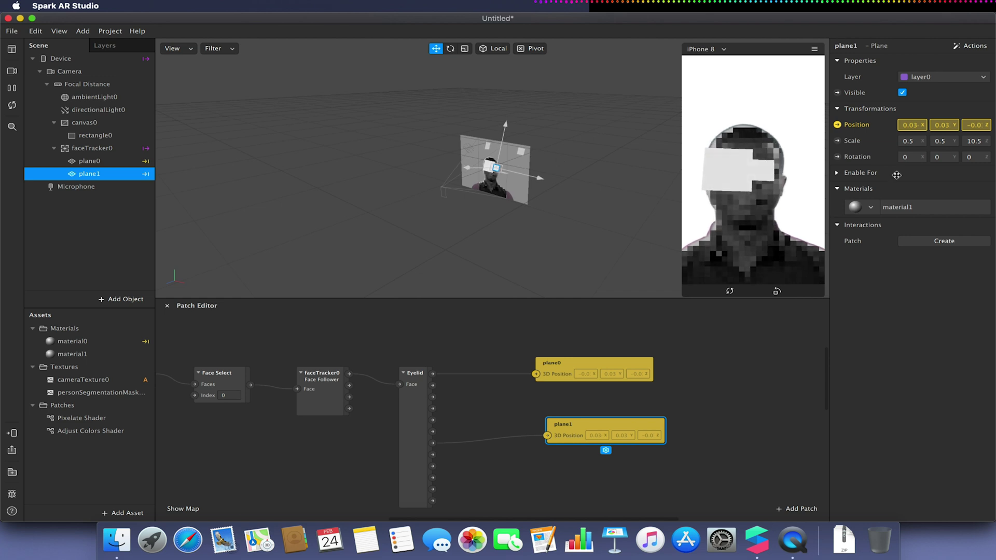
{"action": "left_click", "coordinate": [990, 141]}
{"action": "type", "text": "0"}
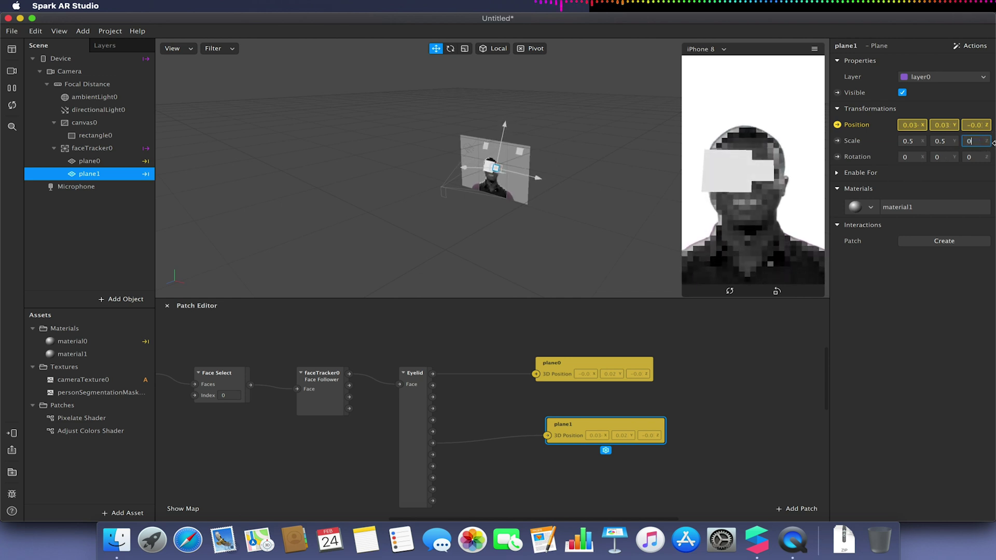
{"action": "type", "text": ".5"}
{"action": "key", "text": "Return"}
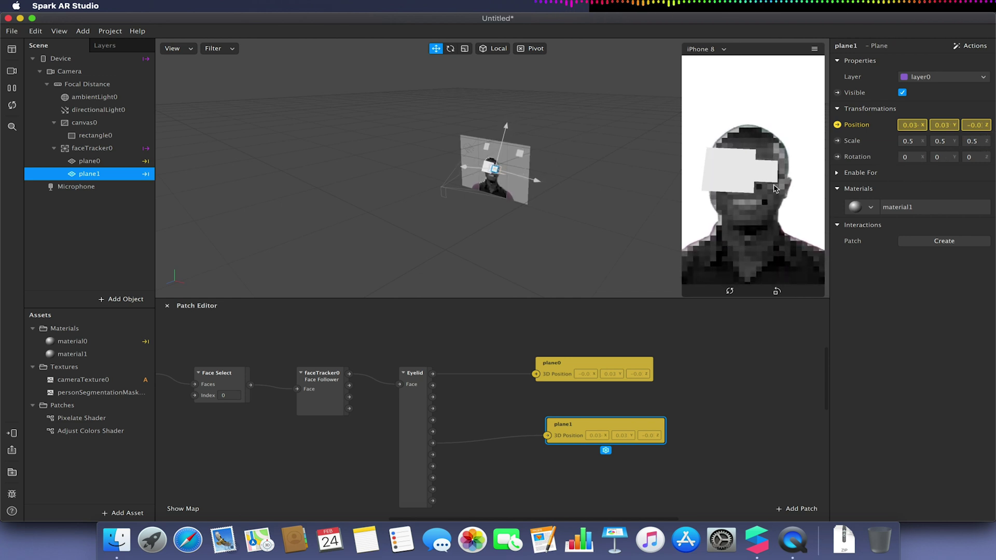
- Set plane0's scale to 0.5 on X, Y and Z
{"action": "left_click", "coordinate": [98, 160]}
{"action": "left_click", "coordinate": [917, 139]}
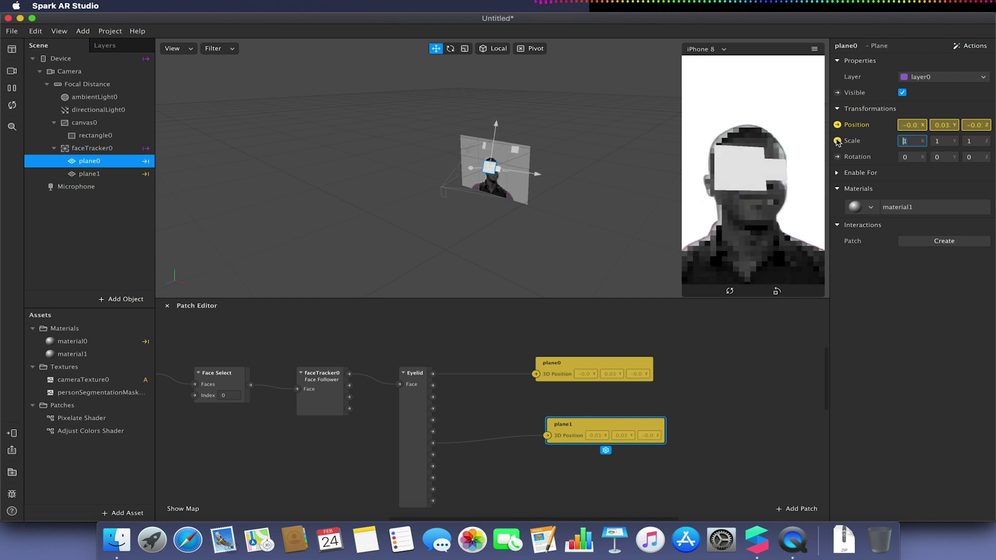
{"action": "key", "text": "Tab"}
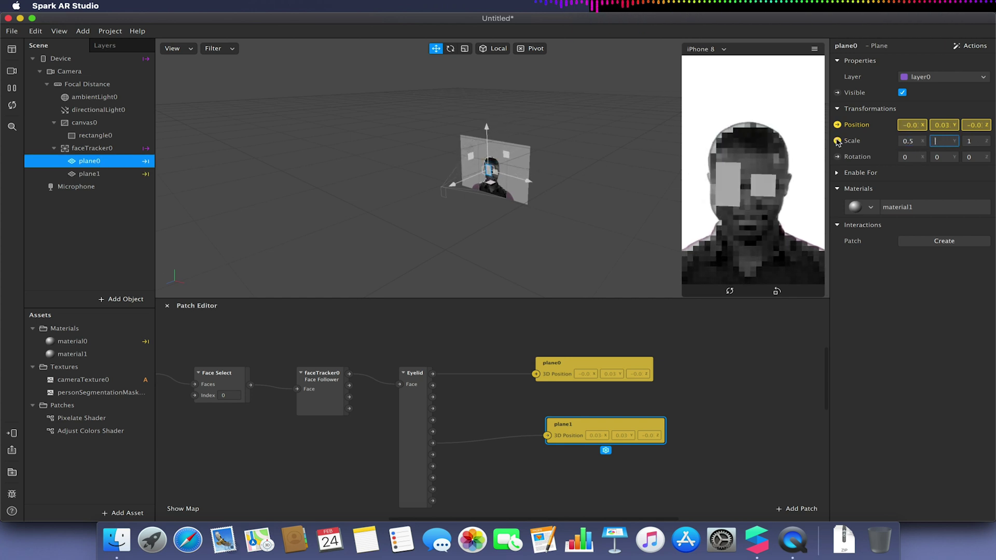
{"action": "type", "text": "0.5"}
{"action": "key", "text": "Tab"}
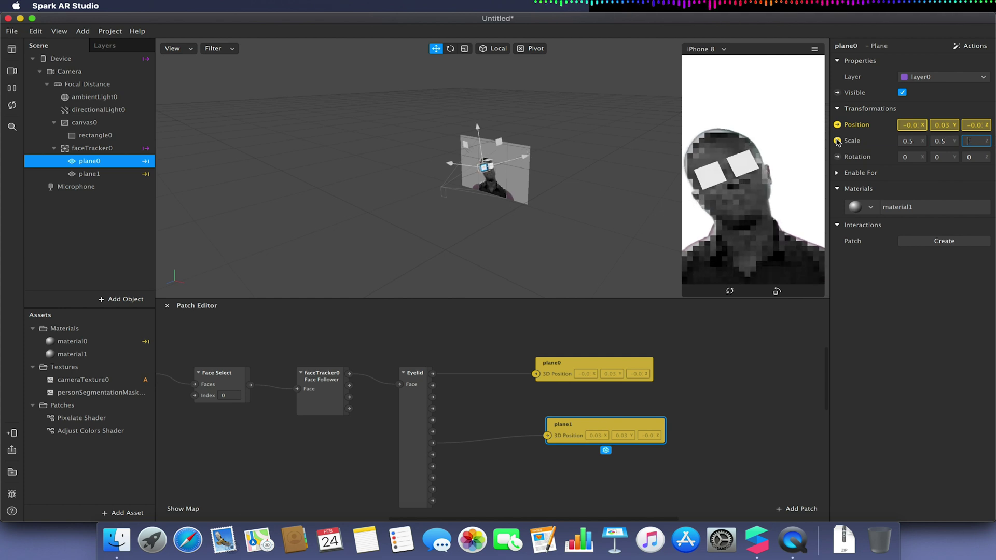
{"action": "type", "text": "0.5"}
{"action": "key", "text": "Return"}
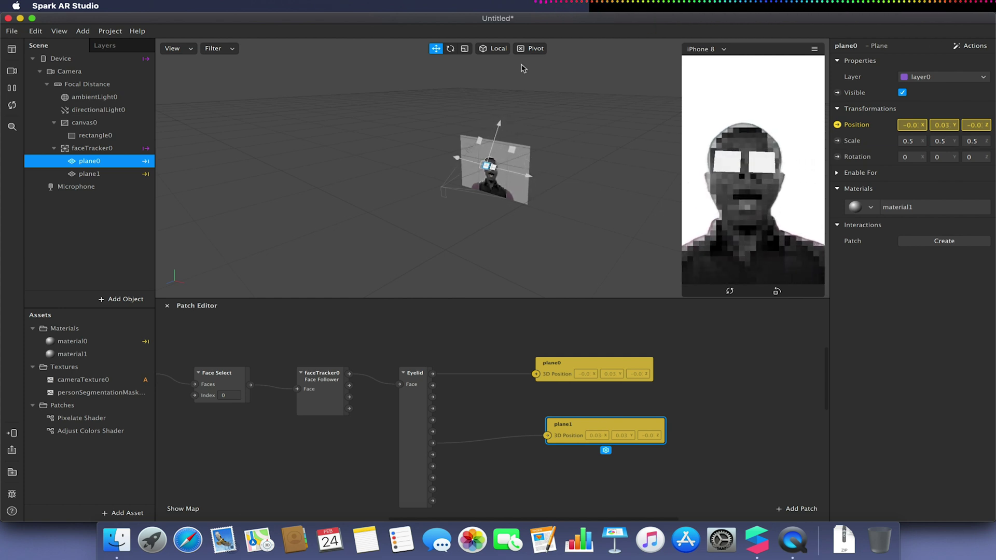
- Add a Transition patch fed by the Eyelid patch's Left Openness output
{"action": "left_click", "coordinate": [479, 351]}
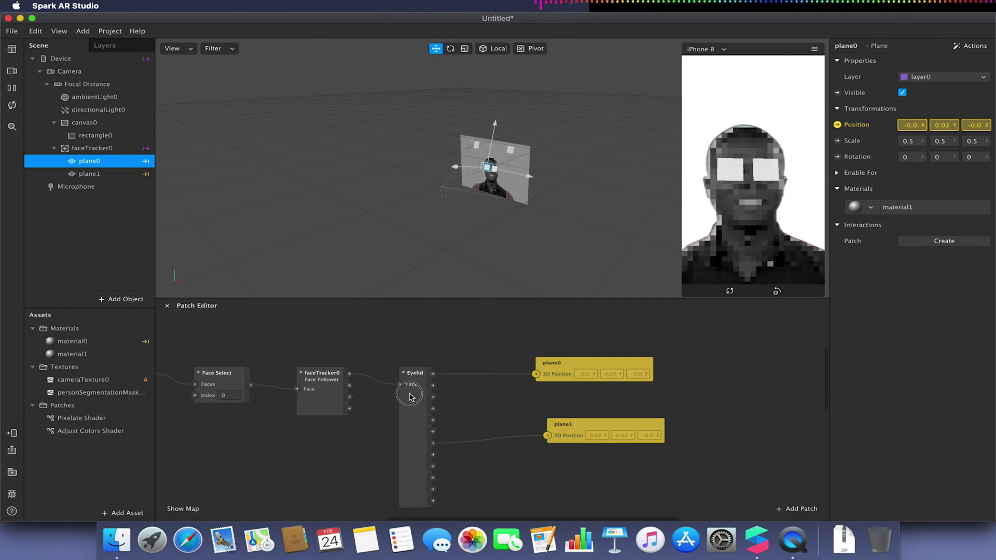
{"action": "left_click_drag", "start_coordinate": [411, 395], "coordinate": [401, 376]}
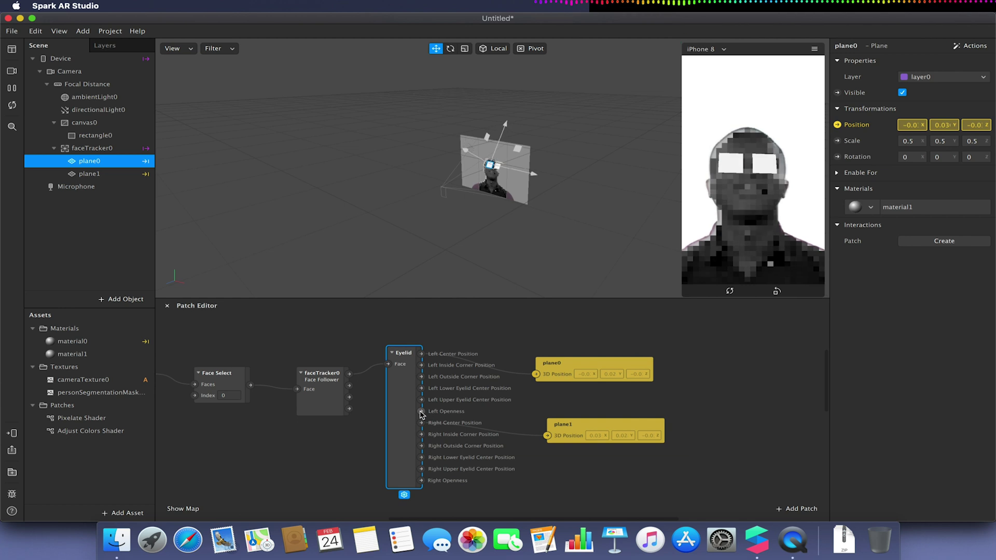
{"action": "left_click_drag", "start_coordinate": [421, 413], "coordinate": [724, 384]}
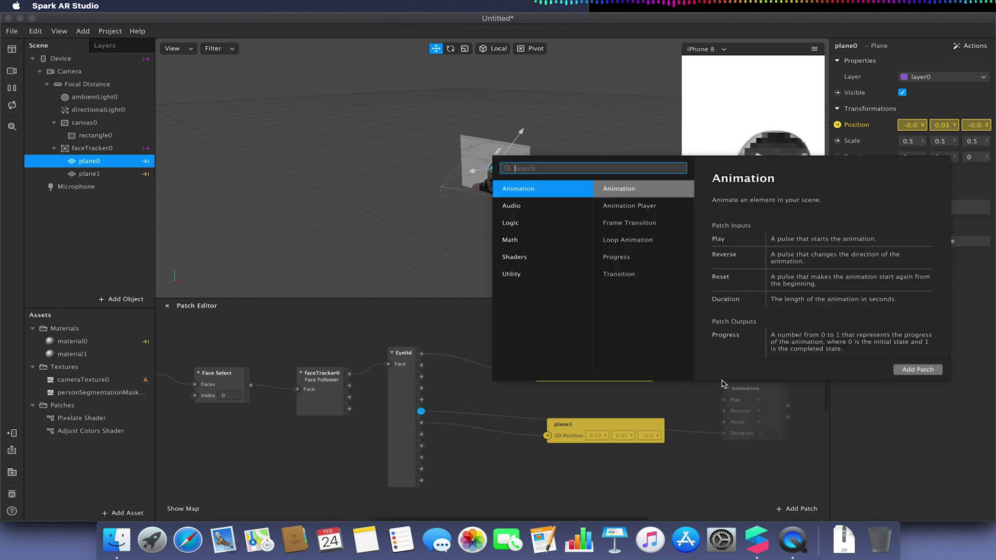
{"action": "type", "text": "transl"}
{"action": "type", "text": "ti"}
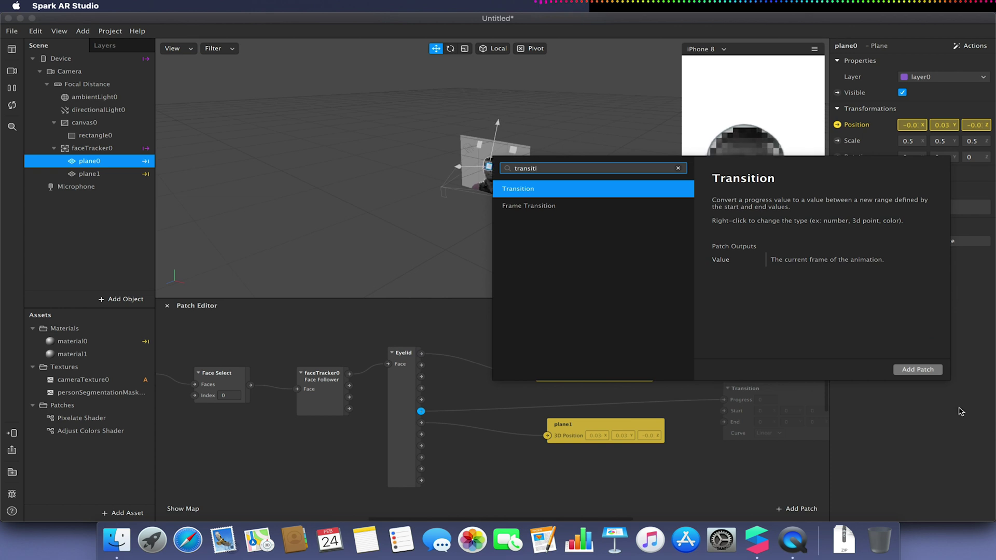
{"action": "left_click", "coordinate": [917, 369]}
{"action": "left_click_drag", "start_coordinate": [762, 390], "coordinate": [699, 384]}
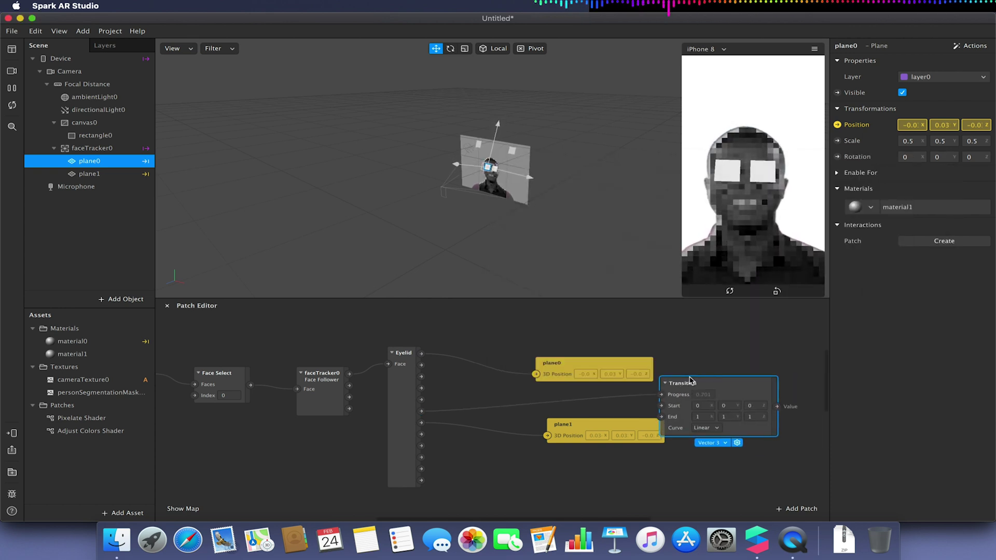
- Wire the Transition into plane0's new 3D Scale patch and set End to 0.5, 0.5, 0.5
{"action": "left_click", "coordinate": [837, 140]}
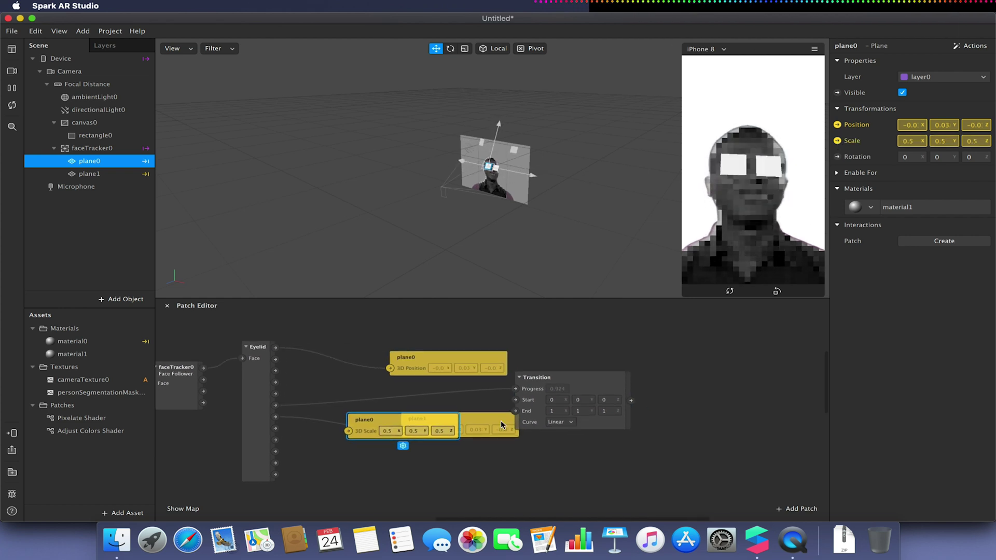
{"action": "left_click_drag", "start_coordinate": [403, 425], "coordinate": [741, 382]}
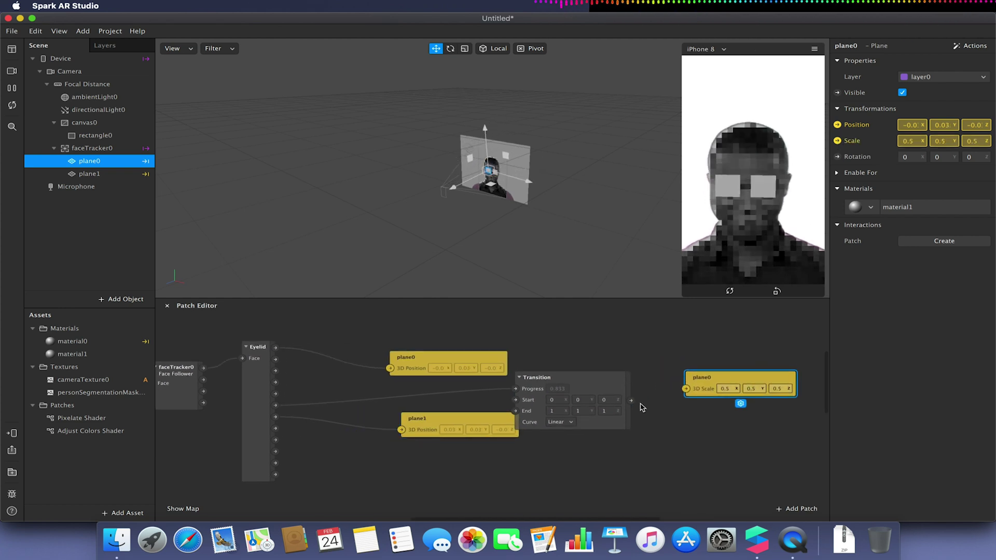
{"action": "left_click_drag", "start_coordinate": [640, 403], "coordinate": [686, 390]}
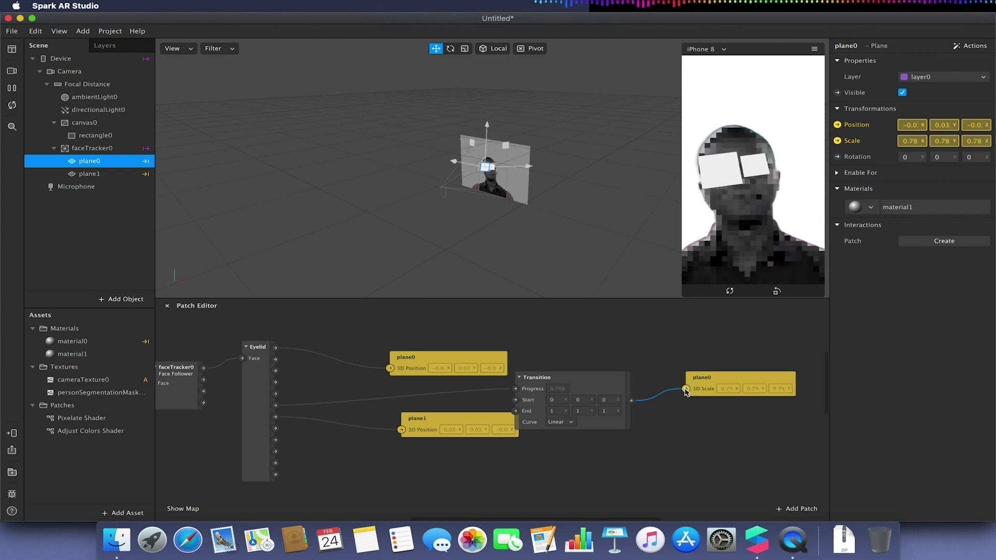
{"action": "left_click", "coordinate": [555, 411]}
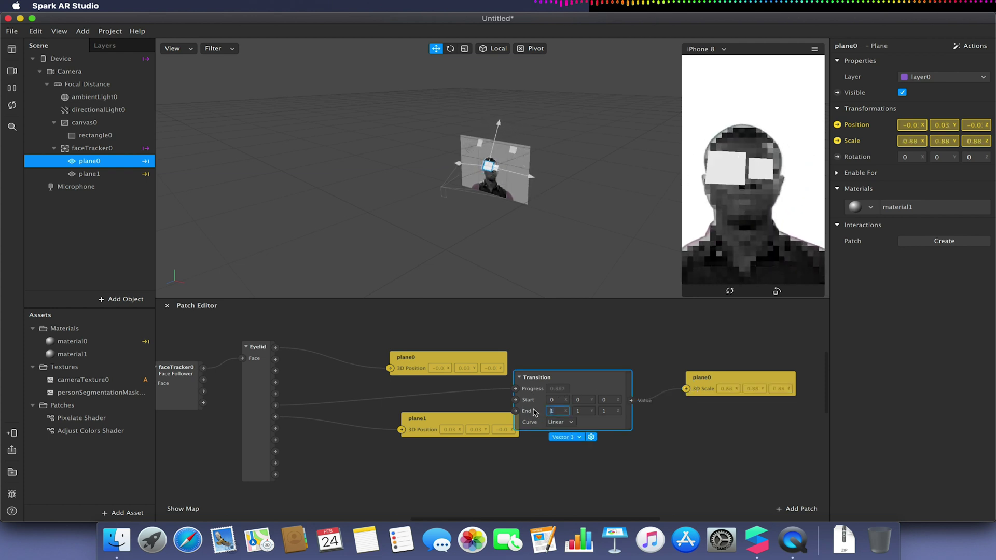
{"action": "type", "text": "0.5"}
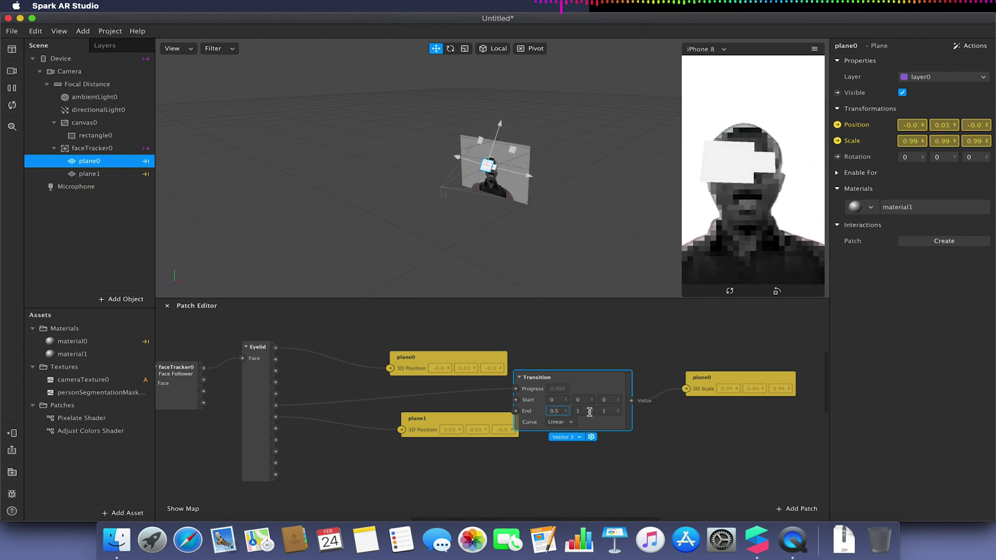
{"action": "key", "text": "Tab"}
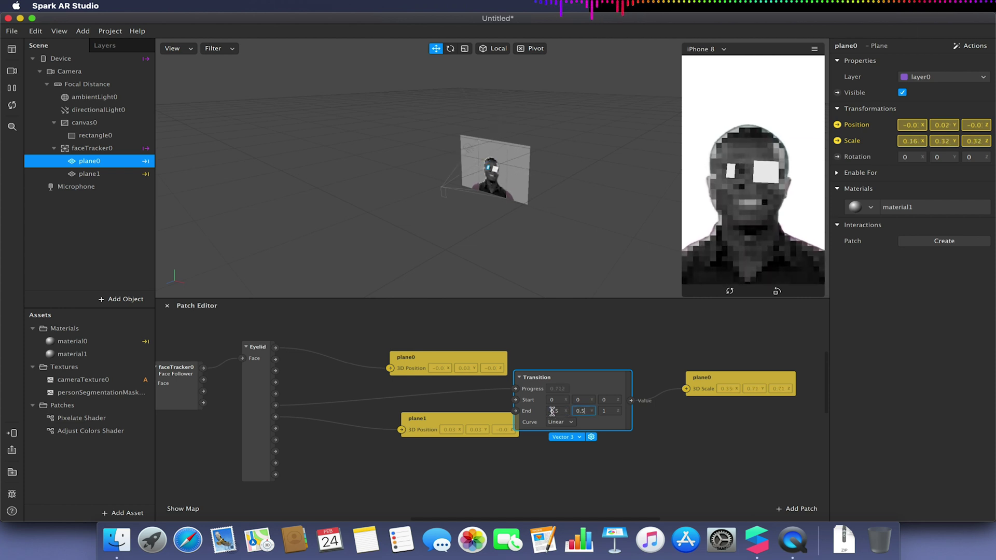
{"action": "type", "text": "0.5"}
{"action": "key", "text": "Tab"}
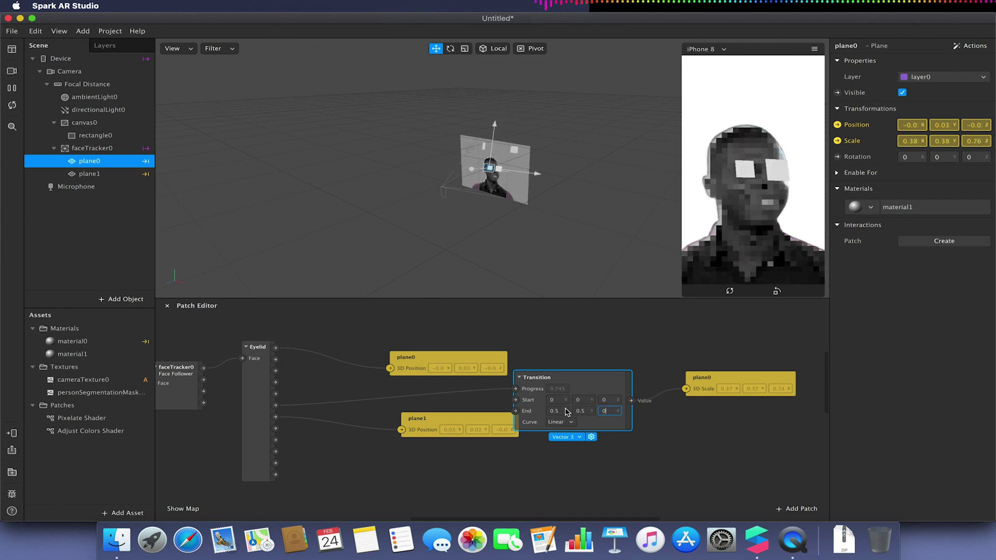
{"action": "type", "text": "0.5"}
{"action": "key", "text": "Return"}
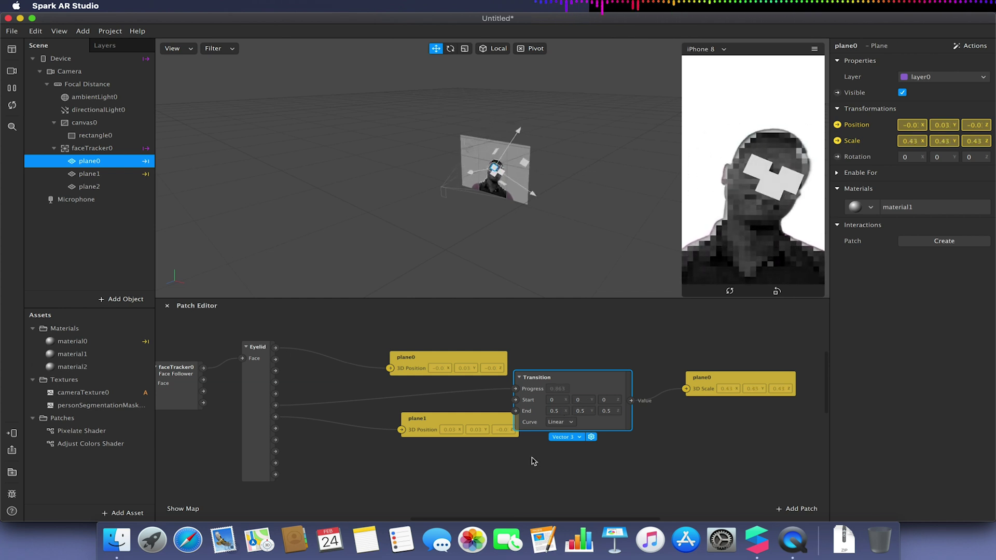
- Undo the stray plane2 and duplicate the Transition, feeding it the other eye's openness
{"action": "key", "text": "ctrl+z"}
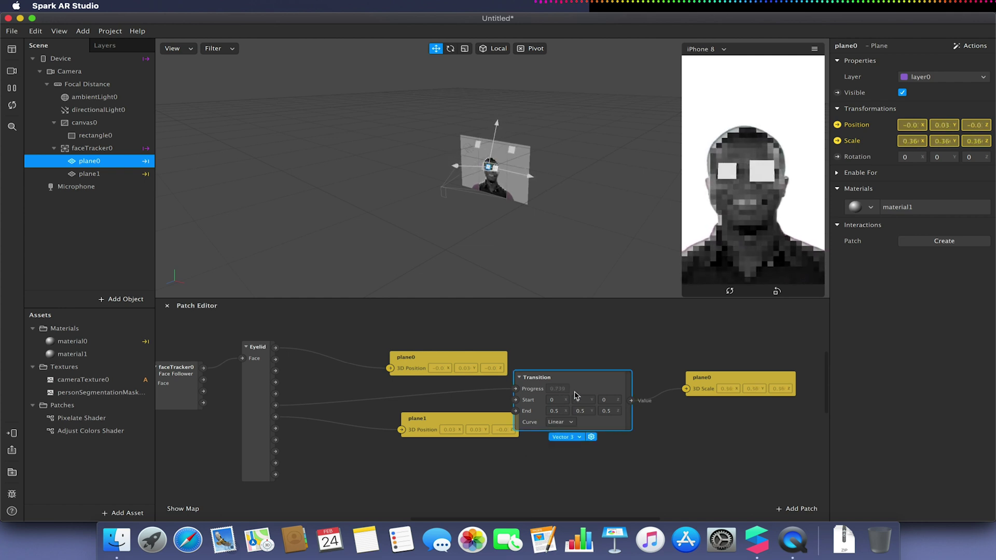
{"action": "key", "text": "super+c"}
{"action": "key", "text": "super+v"}
{"action": "left_click_drag", "start_coordinate": [556, 449], "coordinate": [555, 469]}
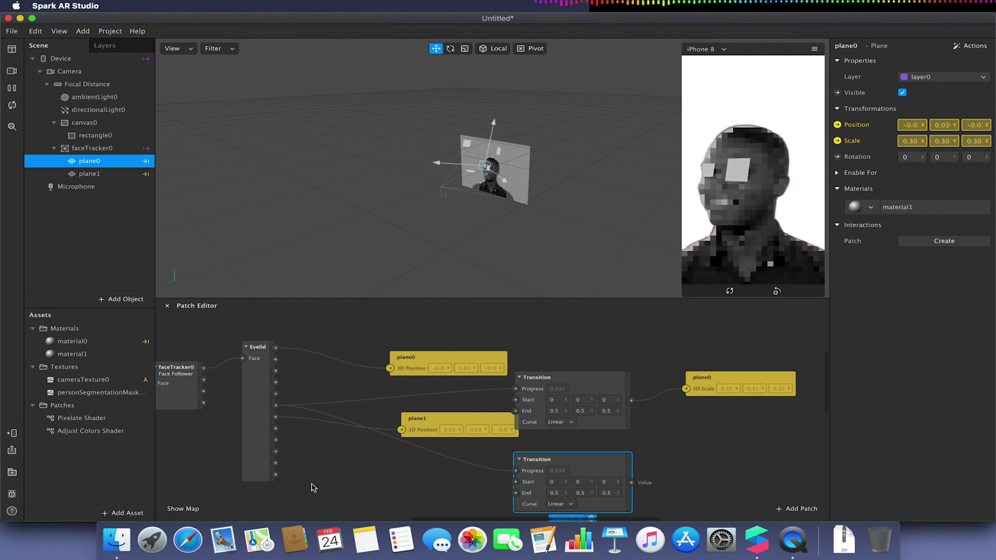
{"action": "left_click_drag", "start_coordinate": [276, 474], "coordinate": [515, 472]}
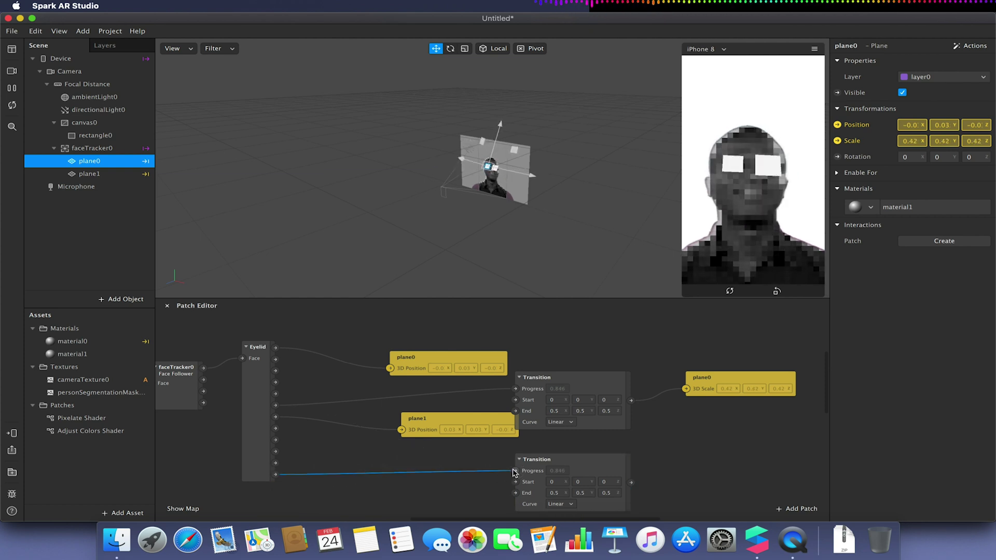
- Create plane1's 3D Scale patch and wire the second Transition into it
{"action": "left_click", "coordinate": [89, 174]}
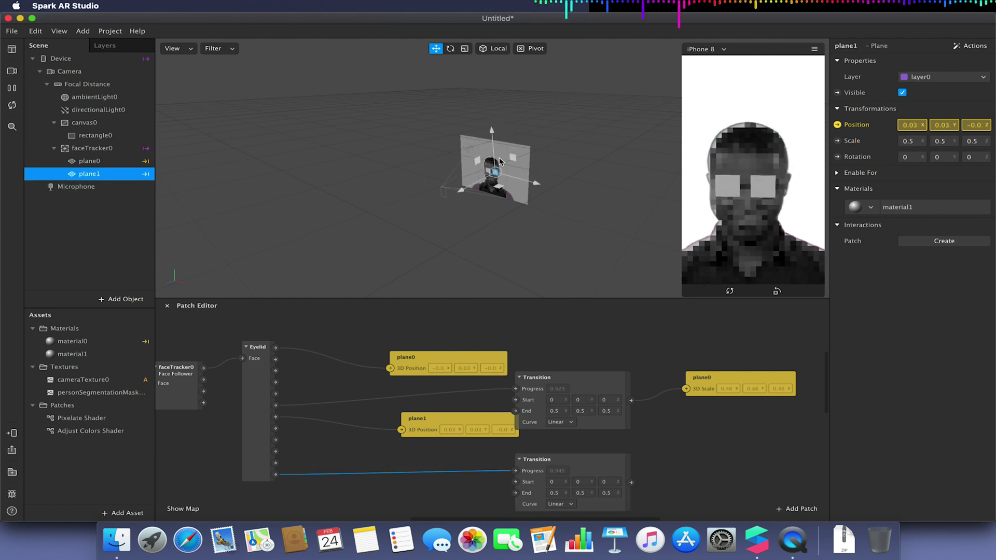
{"action": "left_click", "coordinate": [837, 141]}
{"action": "left_click_drag", "start_coordinate": [576, 431], "coordinate": [747, 473]}
{"action": "left_click_drag", "start_coordinate": [630, 483], "coordinate": [662, 481]}
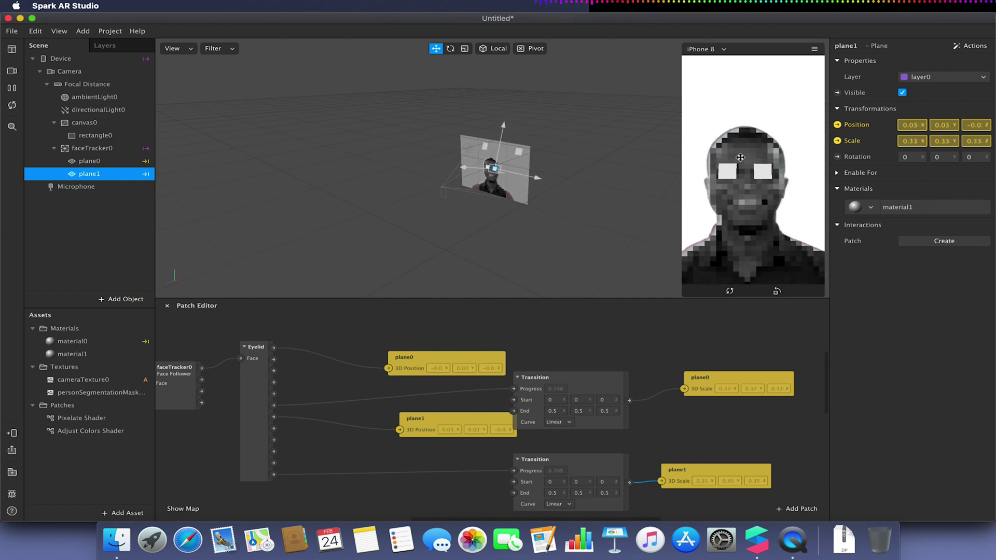
- Add a new plane, plane2, under faceTracker0
{"action": "left_click", "coordinate": [77, 150]}
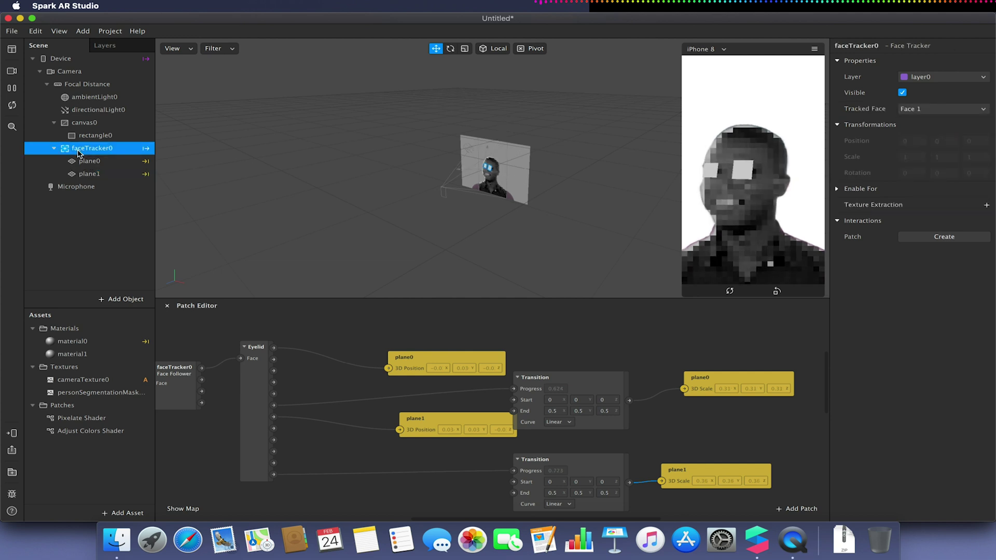
{"action": "right_click", "coordinate": [78, 151]}
{"action": "mouse_move", "coordinate": [108, 162]}
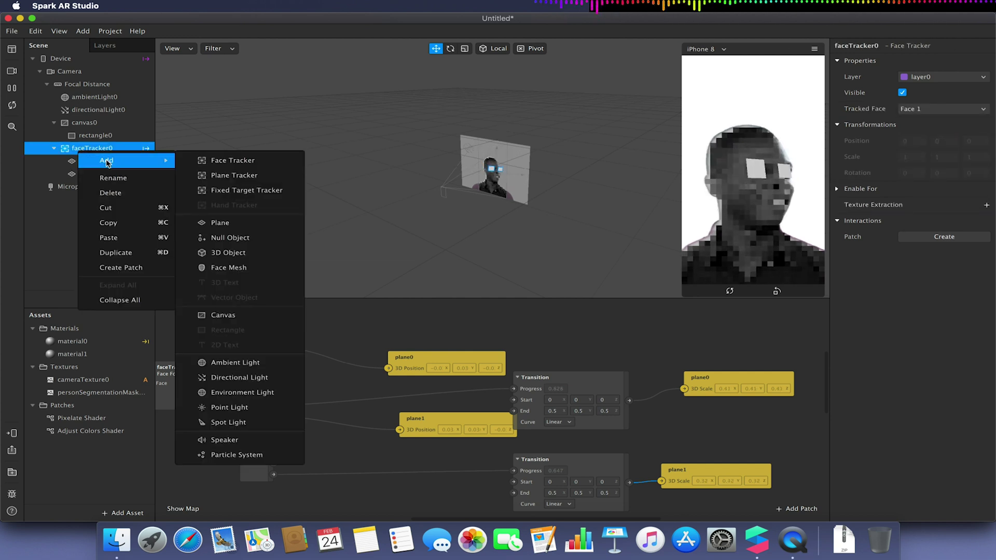
{"action": "left_click", "coordinate": [233, 223]}
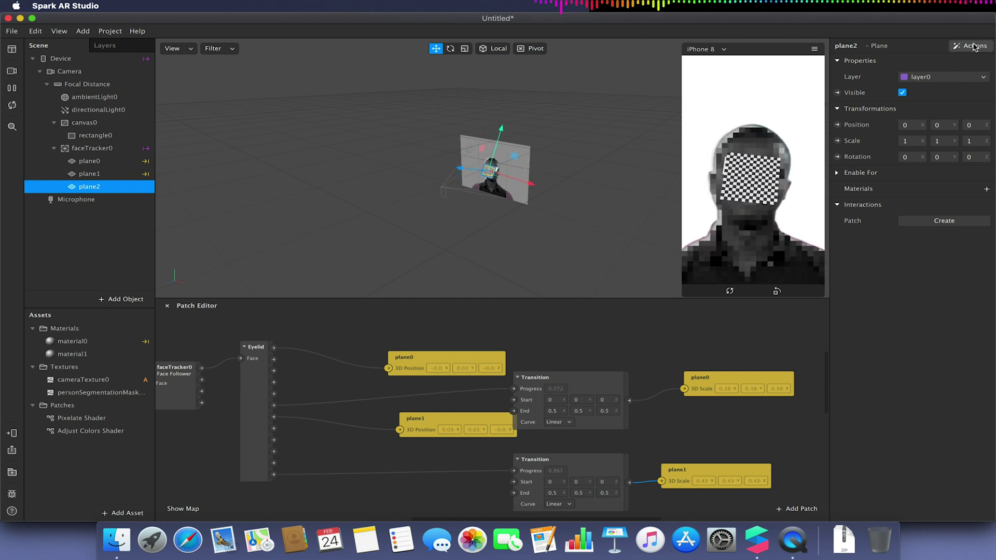
- Add a Chin patch from faceTracker0 and feed its output into a new Subtract patch
{"action": "left_click", "coordinate": [195, 374]}
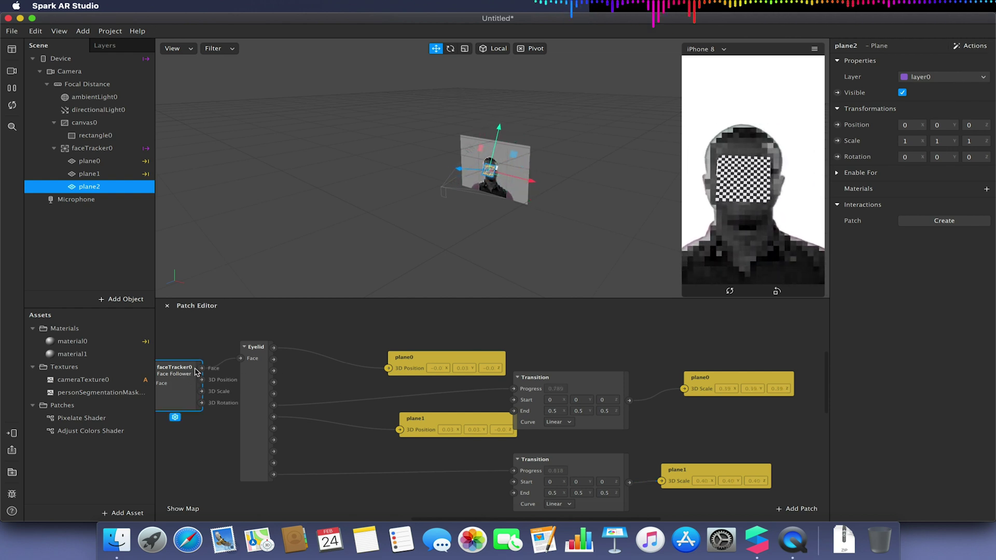
{"action": "double_click", "coordinate": [248, 331]}
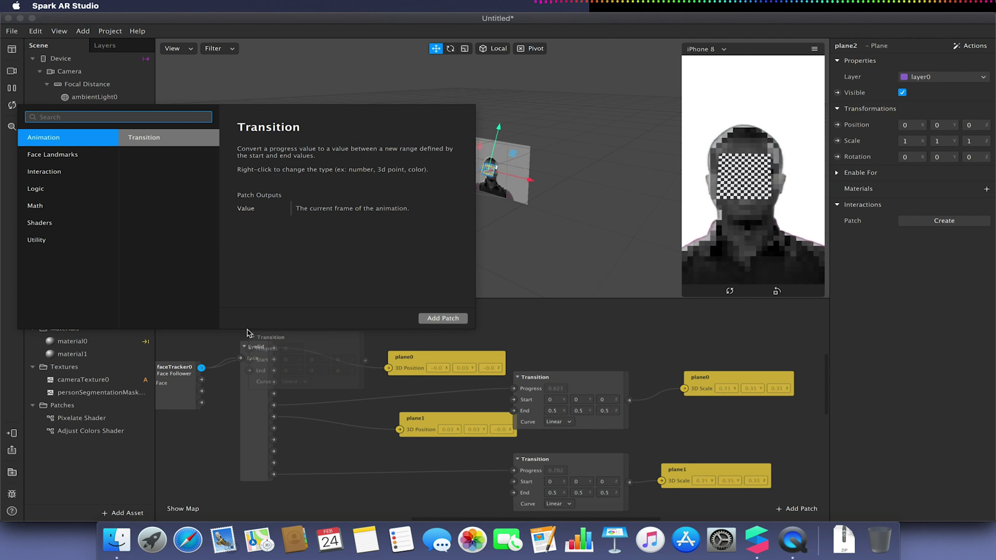
{"action": "type", "text": "chin"}
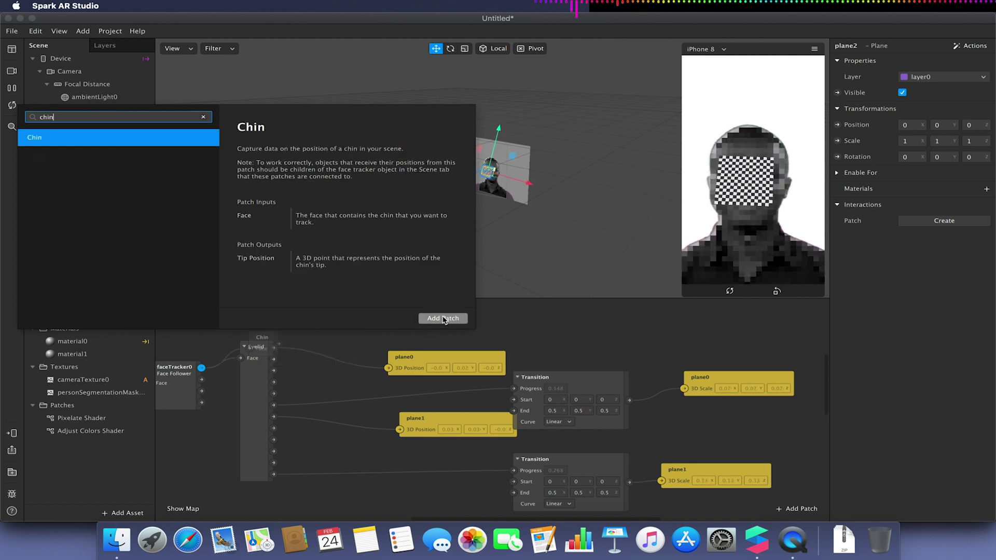
{"action": "left_click", "coordinate": [444, 319]}
{"action": "scroll", "coordinate": [327, 378], "scroll_direction": "left", "scroll_amount": 5}
{"action": "scroll", "coordinate": [327, 379], "scroll_direction": "up", "scroll_amount": 4}
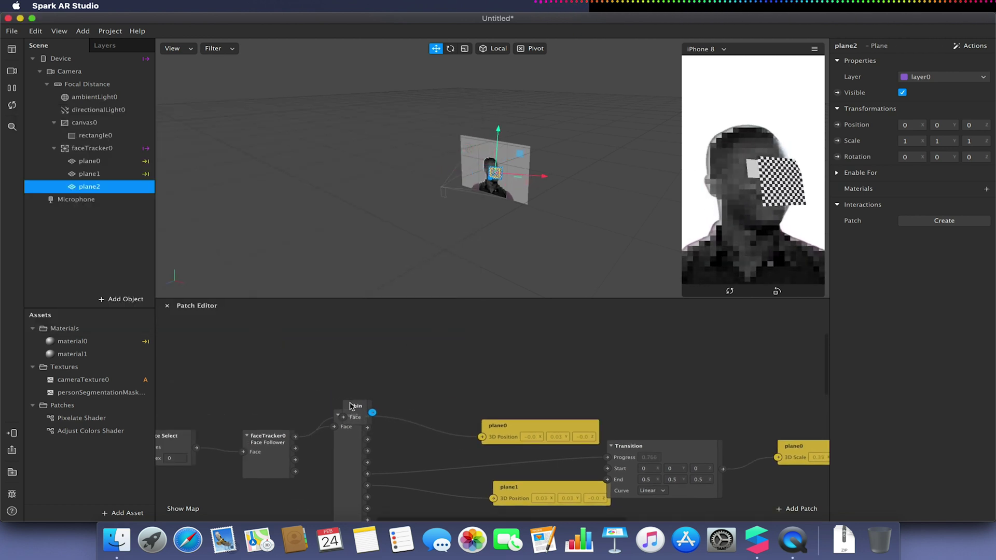
{"action": "left_click_drag", "start_coordinate": [351, 407], "coordinate": [420, 367]}
{"action": "type", "text": "subt"}
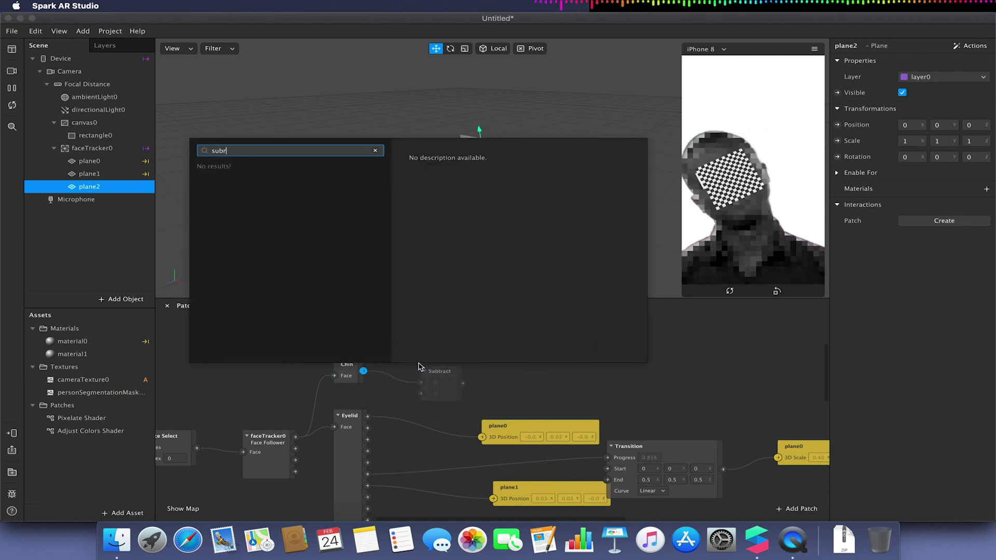
{"action": "left_click", "coordinate": [615, 352]}
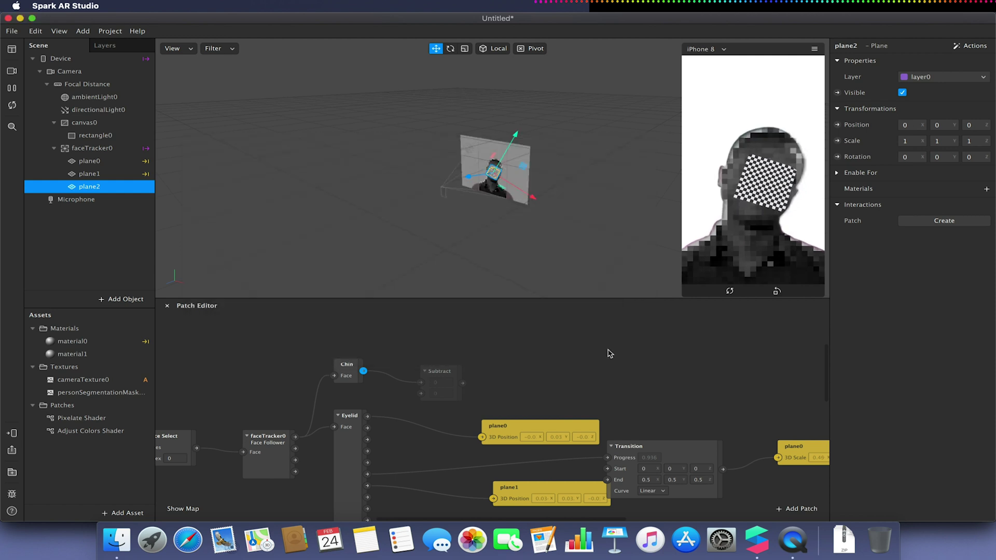
{"action": "left_click", "coordinate": [435, 344]}
{"action": "left_click_drag", "start_coordinate": [435, 344], "coordinate": [439, 348]}
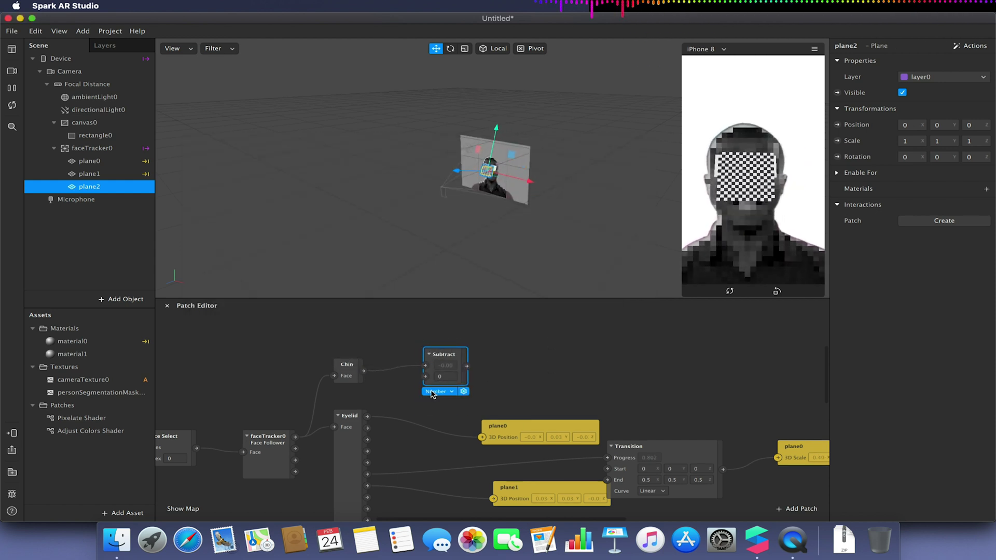
- Set Subtract to Vector 3 and wire it into a new plane2 3D Scale patch
{"action": "left_click", "coordinate": [436, 391]}
{"action": "left_click", "coordinate": [470, 449]}
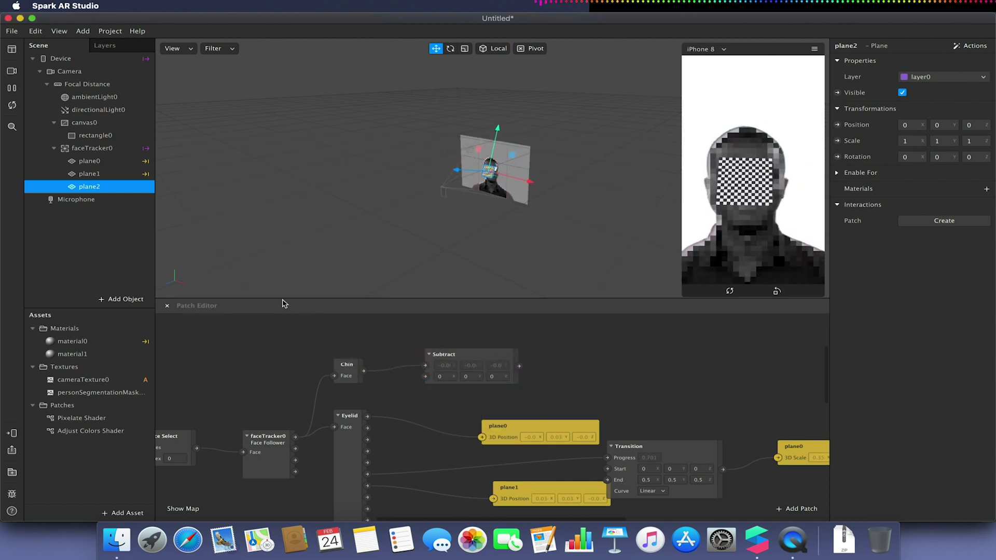
{"action": "left_click", "coordinate": [114, 191]}
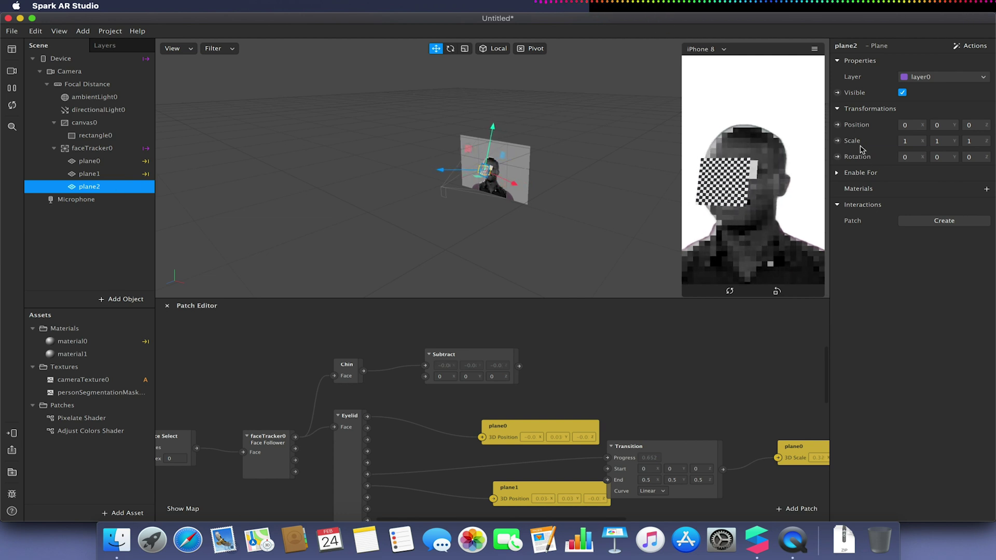
{"action": "left_click", "coordinate": [837, 140]}
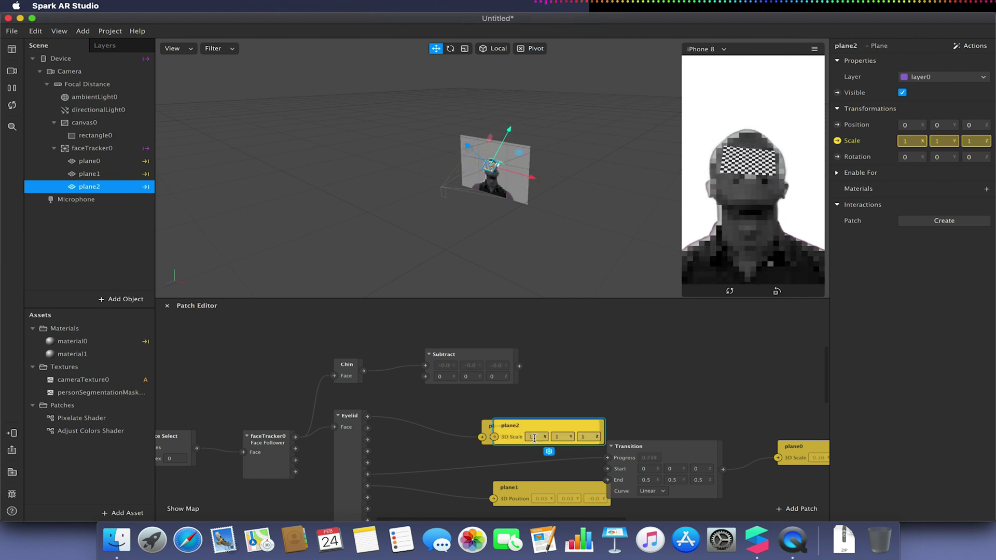
{"action": "left_click_drag", "start_coordinate": [534, 438], "coordinate": [590, 377]}
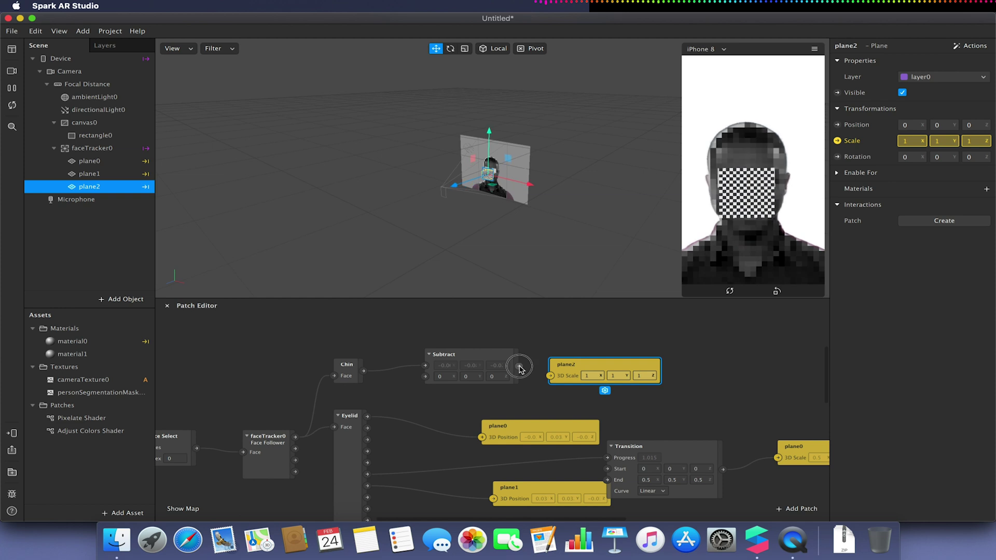
{"action": "left_click_drag", "start_coordinate": [519, 367], "coordinate": [551, 375]}
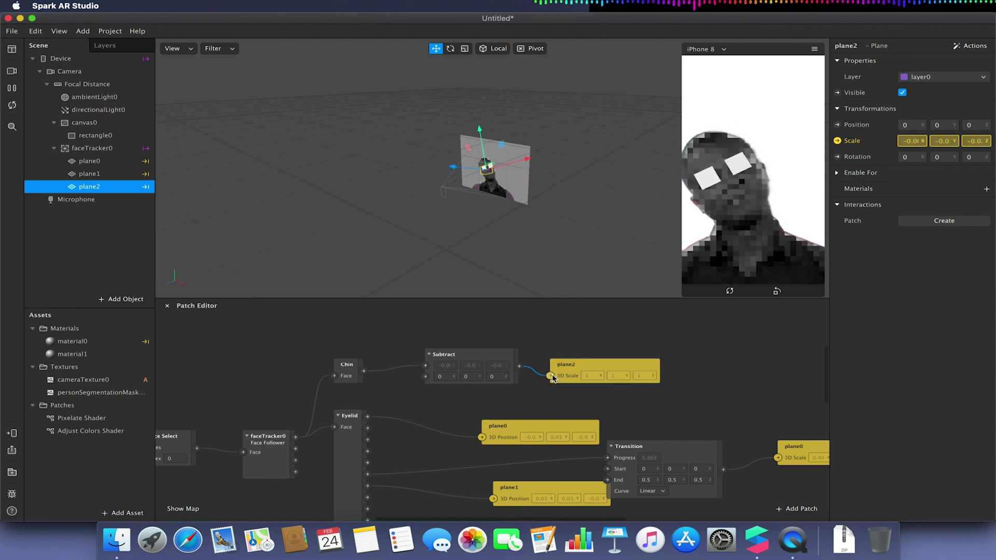
- Inspect the Subtract and Chin values, then delete plane2's scale patch
{"action": "left_click", "coordinate": [447, 377]}
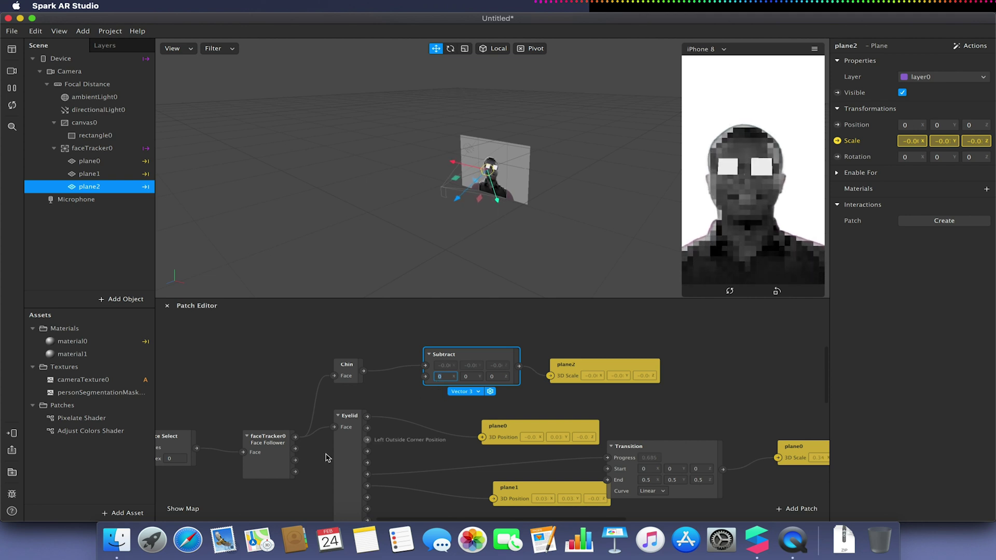
{"action": "left_click", "coordinate": [349, 376]}
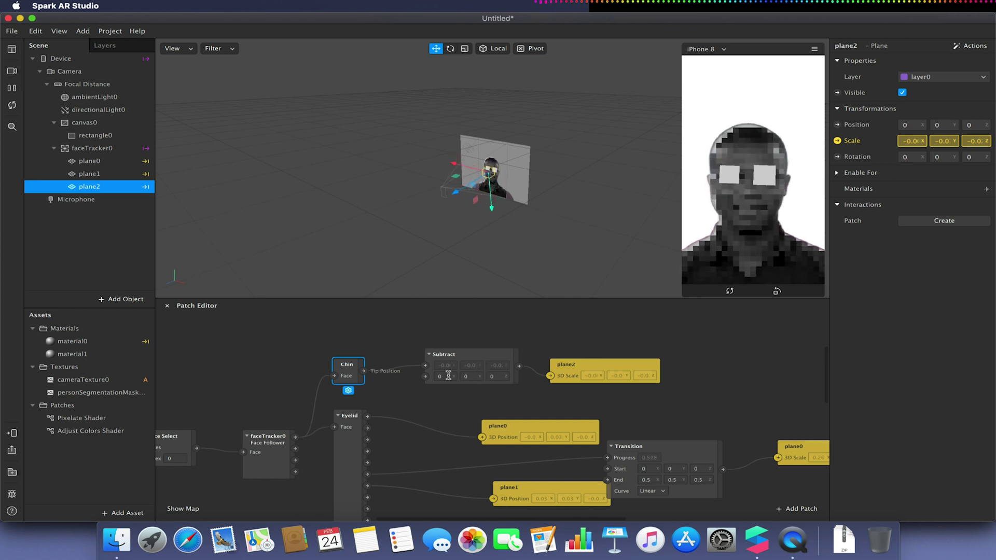
{"action": "left_click", "coordinate": [594, 366]}
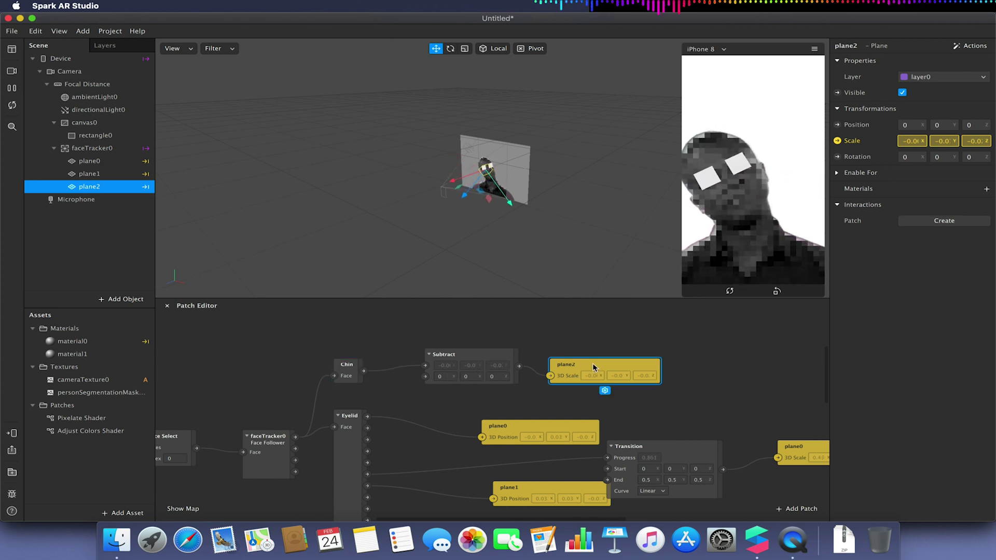
{"action": "key", "text": "Delete"}
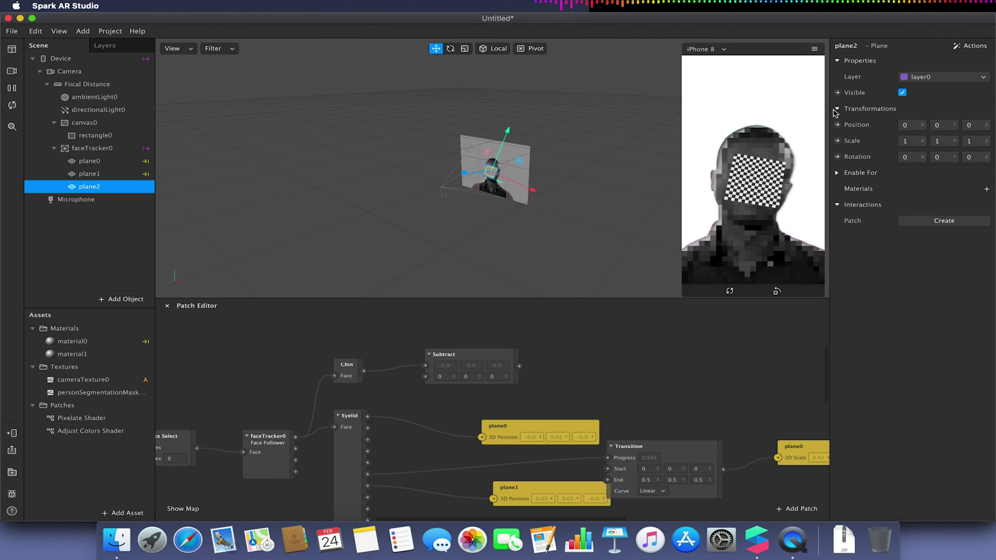
- Drive plane2's position from Subtract, offsetting the chin by -0.05 on Y
{"action": "left_click", "coordinate": [837, 125]}
{"action": "left_click_drag", "start_coordinate": [531, 428], "coordinate": [605, 347]}
{"action": "left_click_drag", "start_coordinate": [519, 366], "coordinate": [561, 367]}
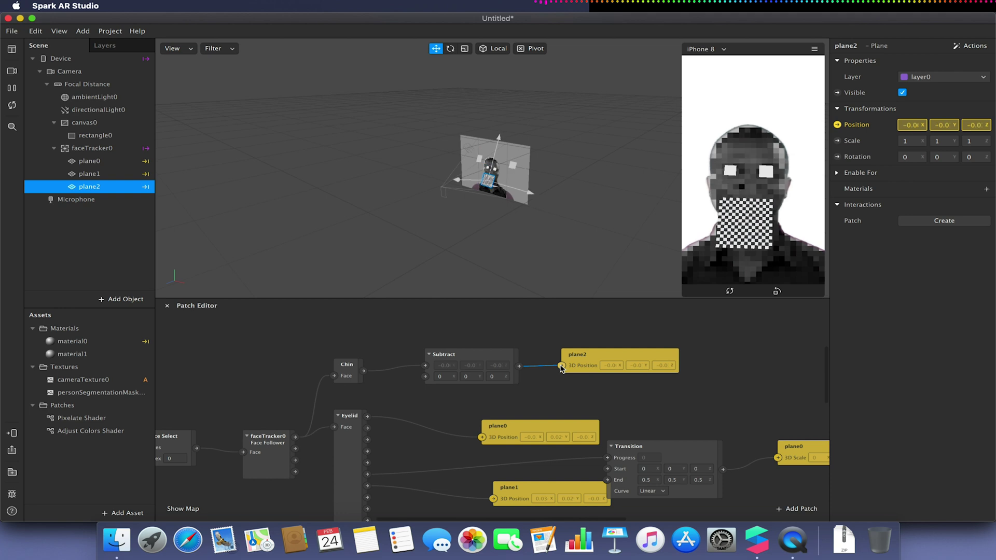
{"action": "left_click", "coordinate": [466, 376]}
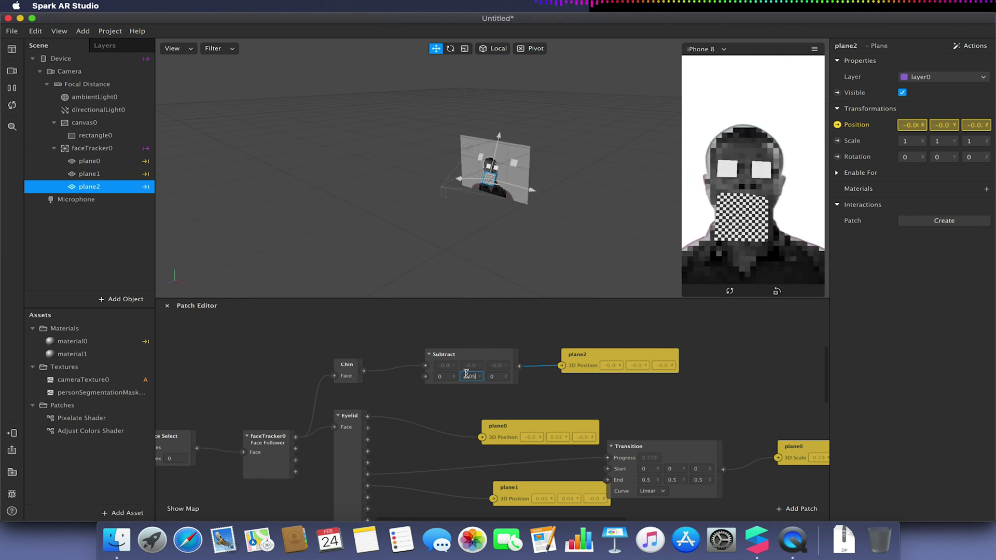
{"action": "key", "text": "Return"}
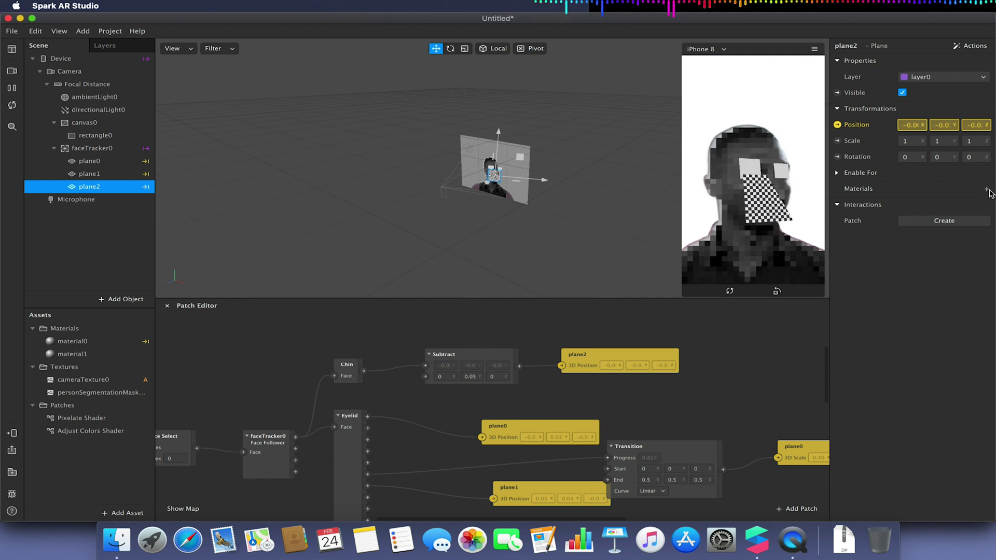
{"action": "left_click", "coordinate": [987, 190]}
- Assign material1 to plane2 and set its scale to 1, 0.5, 0.5
{"action": "left_click", "coordinate": [920, 221]}
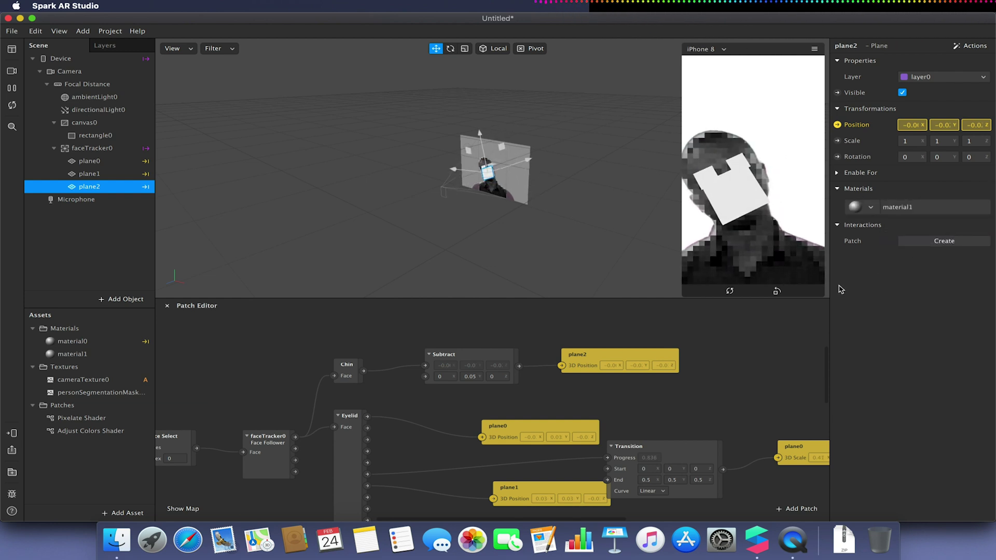
{"action": "left_click", "coordinate": [914, 140]}
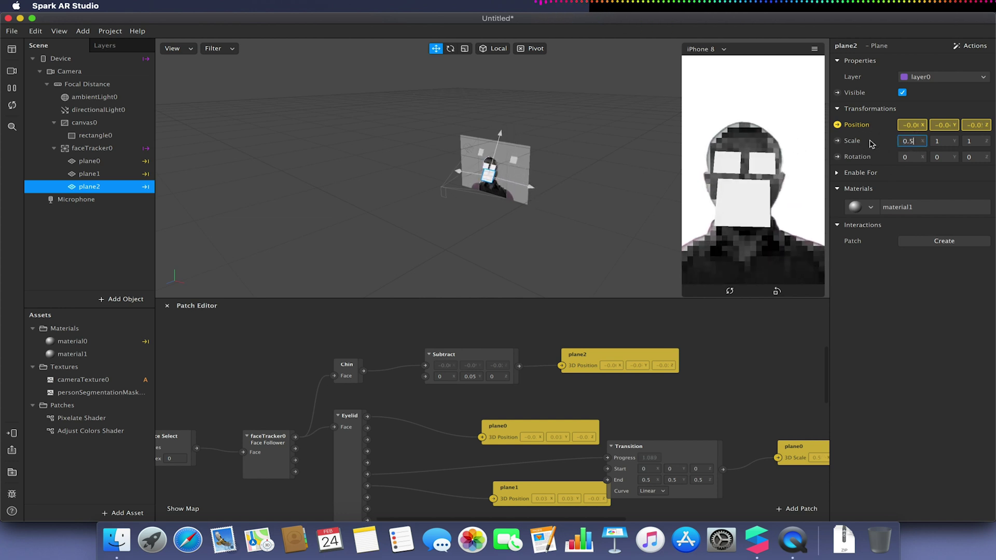
{"action": "type", "text": "0.5"}
{"action": "key", "text": "Tab"}
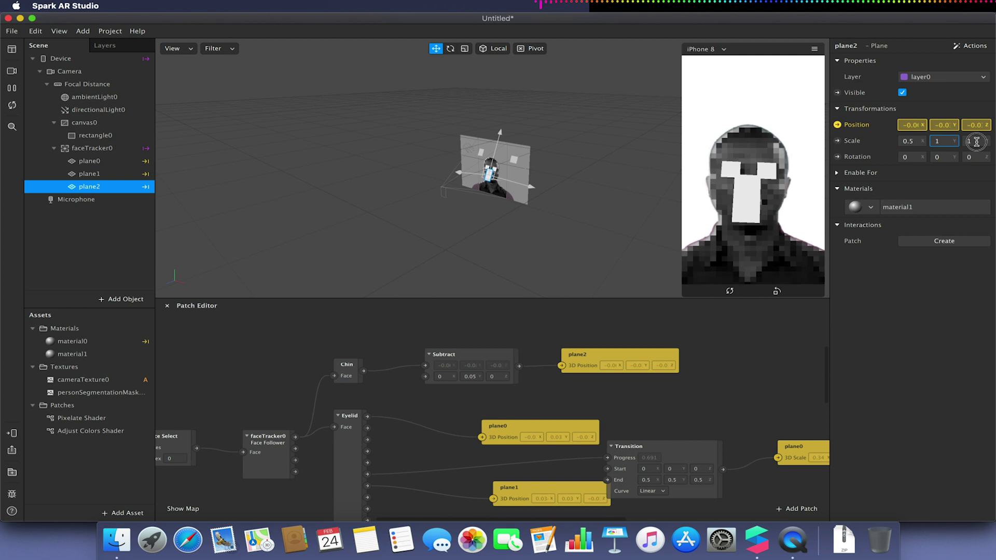
{"action": "key", "text": "Tab"}
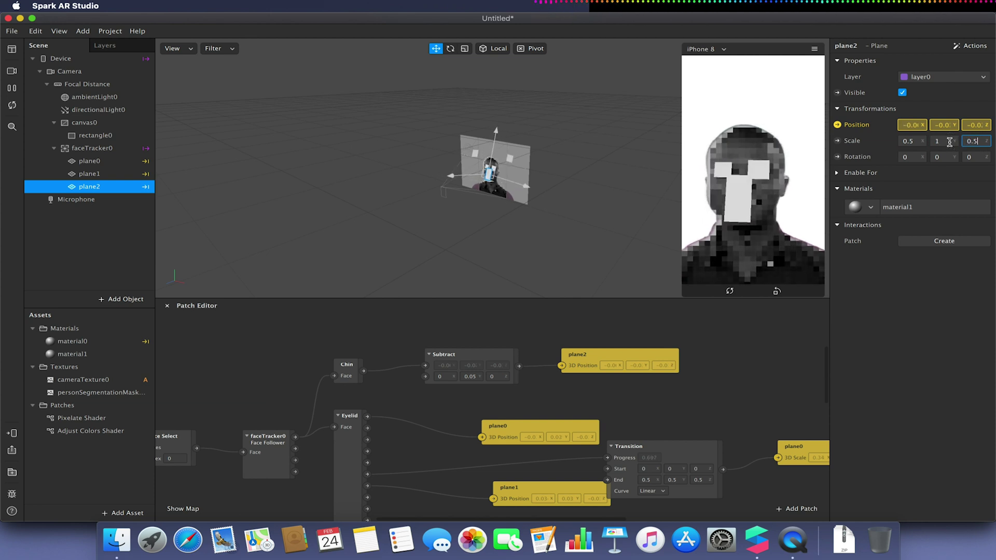
{"action": "type", "text": "0.5"}
{"action": "key", "text": "Return"}
{"action": "left_click", "coordinate": [941, 141]}
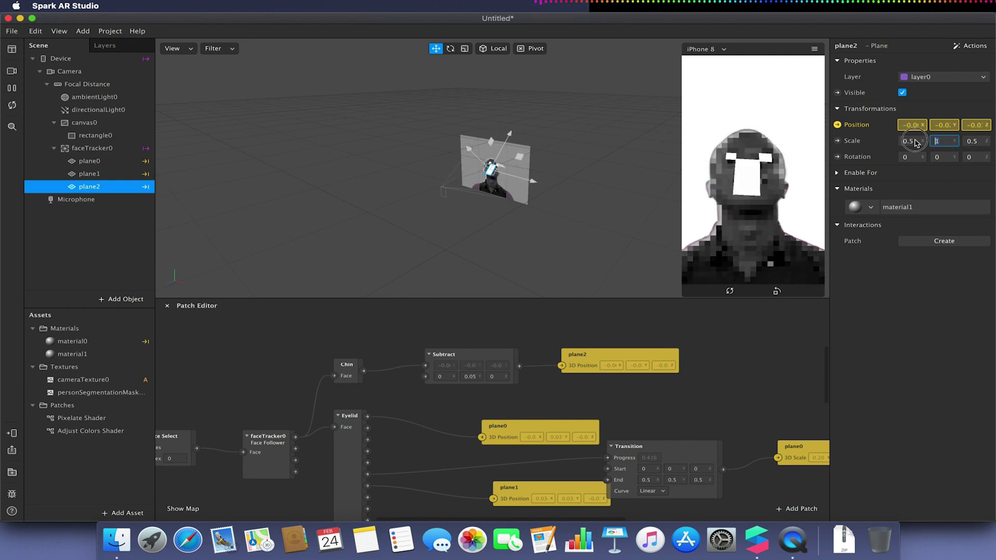
{"action": "type", "text": "0.5"}
{"action": "key", "text": "Return"}
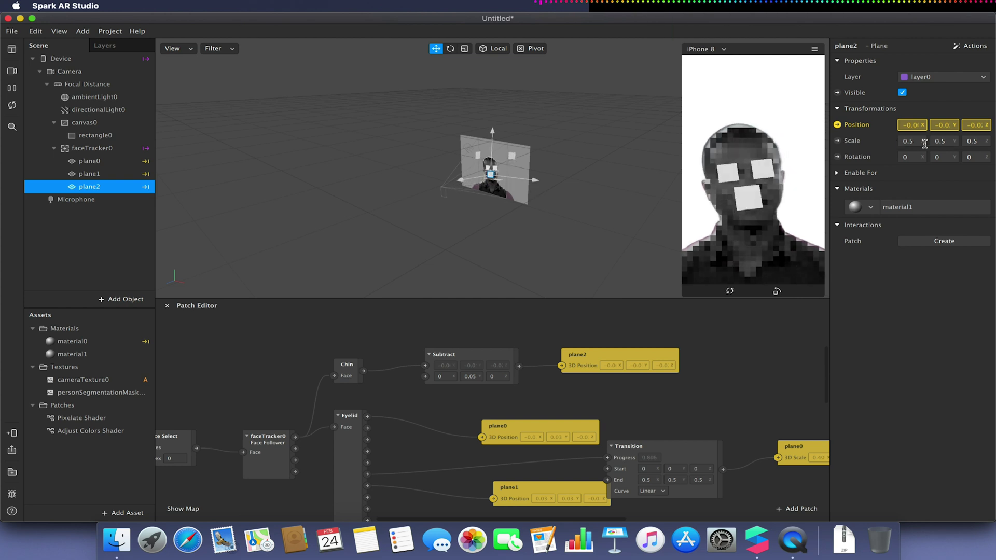
{"action": "left_click", "coordinate": [917, 142]}
{"action": "key", "text": "Return"}
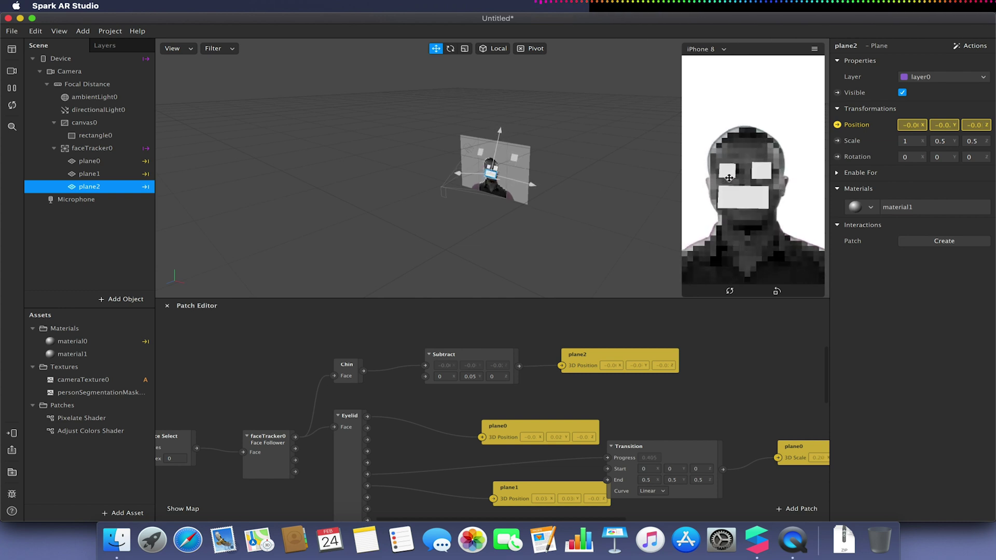
- Add a Smile patch from faceTracker0 followed by a Transition patch
{"action": "scroll", "coordinate": [511, 356], "scroll_direction": "left", "scroll_amount": 5}
{"action": "scroll", "coordinate": [511, 356], "scroll_direction": "up", "scroll_amount": 2}
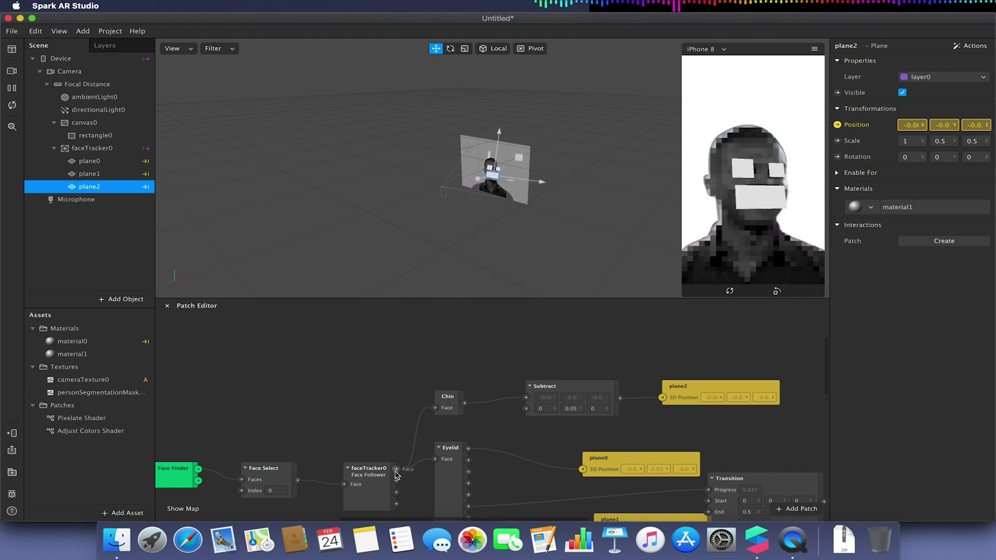
{"action": "left_click_drag", "start_coordinate": [396, 469], "coordinate": [435, 334]}
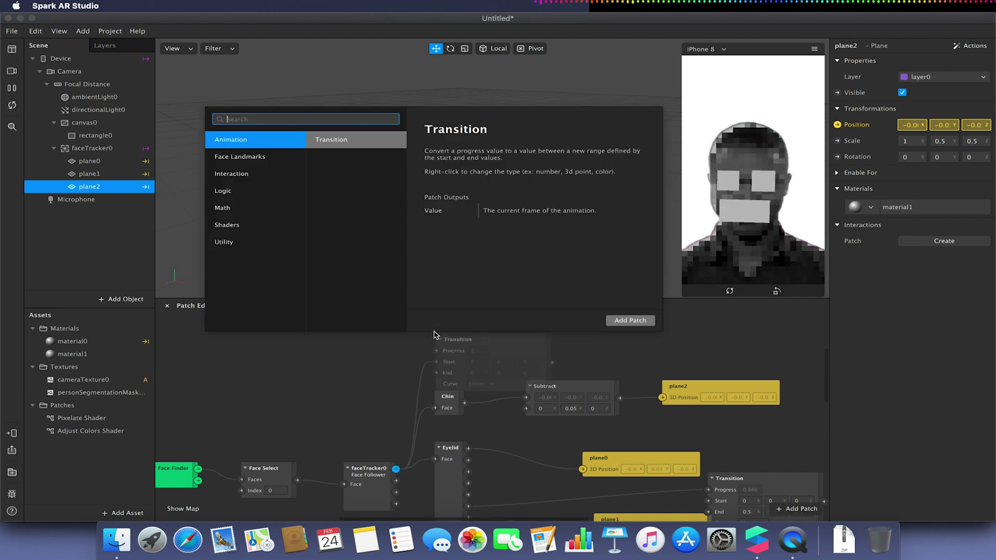
{"action": "type", "text": "m"}
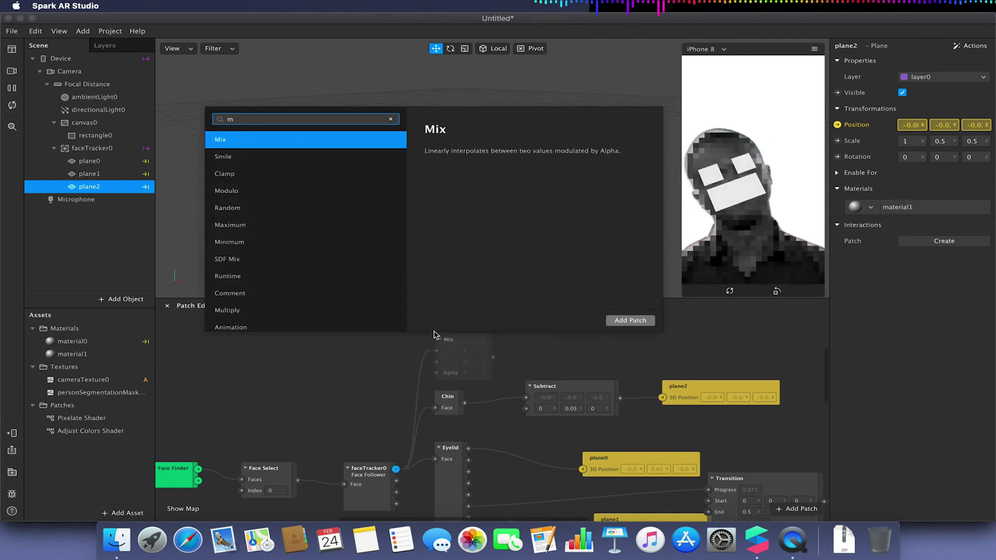
{"action": "key", "text": "BackSpace"}
{"action": "type", "text": "smil"}
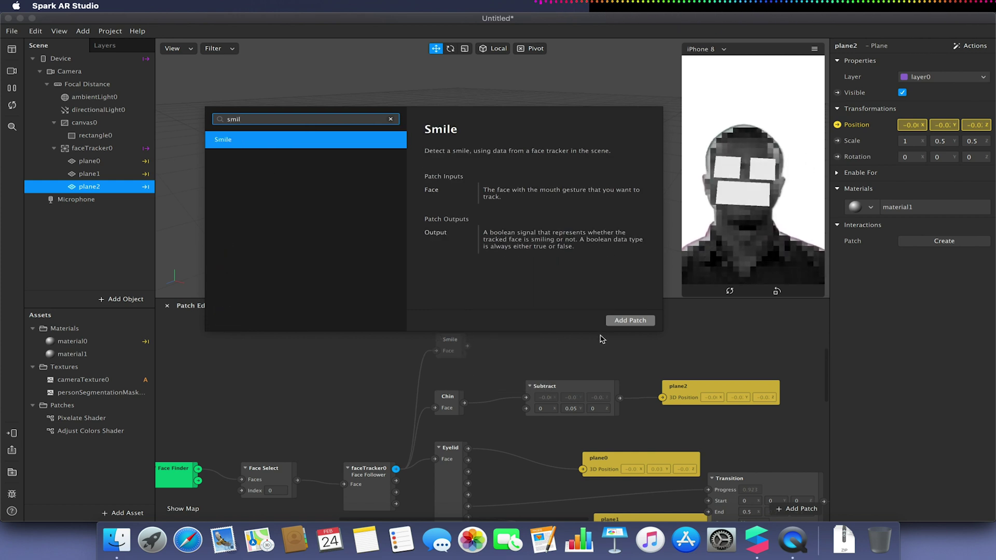
{"action": "left_click", "coordinate": [630, 320]}
{"action": "left_click_drag", "start_coordinate": [468, 350], "coordinate": [531, 343]}
{"action": "type", "text": "trans"}
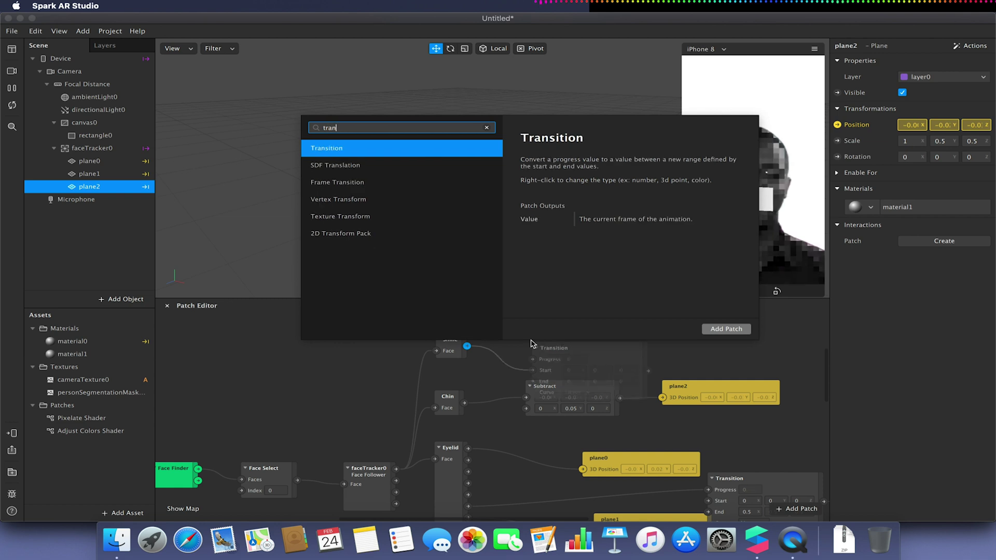
{"action": "left_click", "coordinate": [708, 331]}
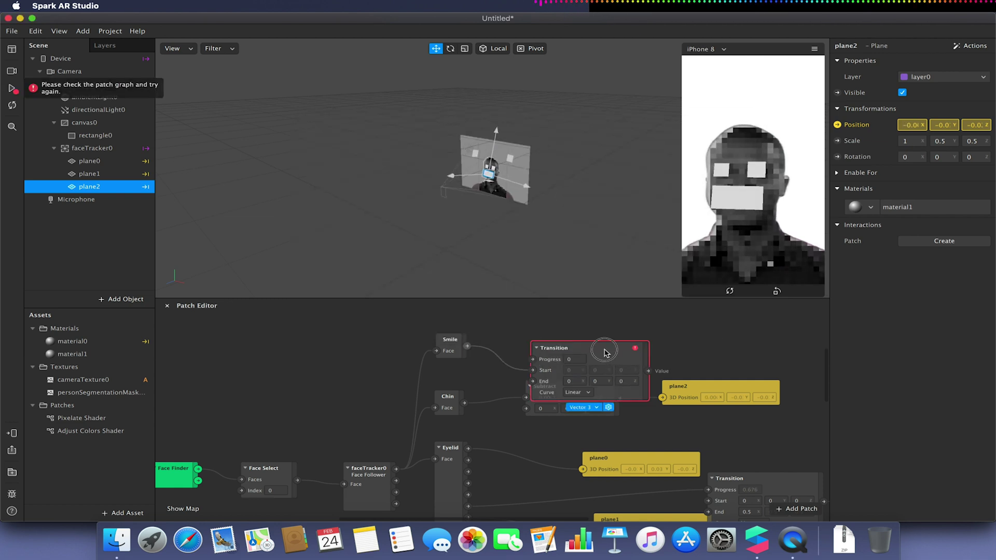
{"action": "left_click_drag", "start_coordinate": [600, 348], "coordinate": [582, 326]}
{"action": "left_click_drag", "start_coordinate": [469, 346], "coordinate": [503, 343]}
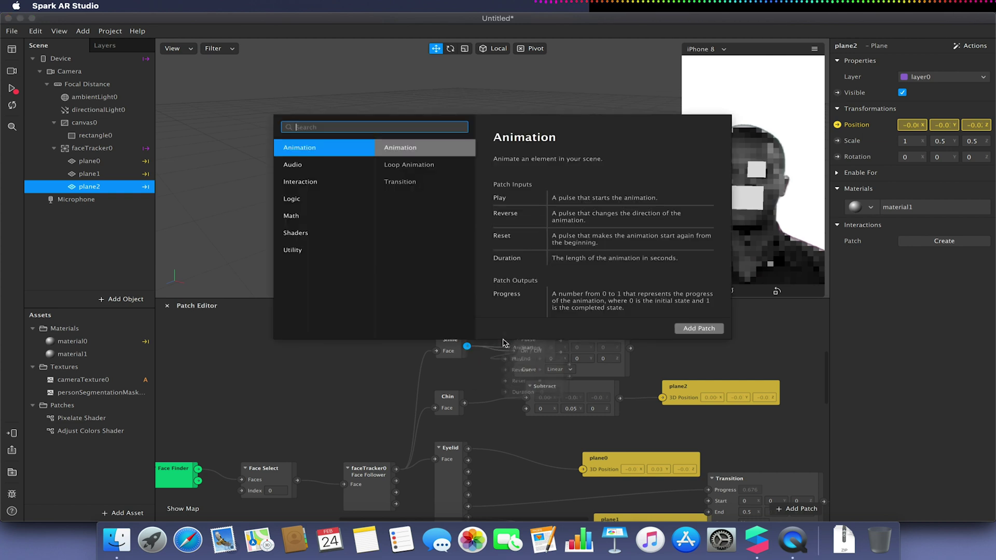
- Delete the unwanted Transition and Smile patches
{"action": "left_click", "coordinate": [600, 358]}
{"action": "key", "text": "BackSpace"}
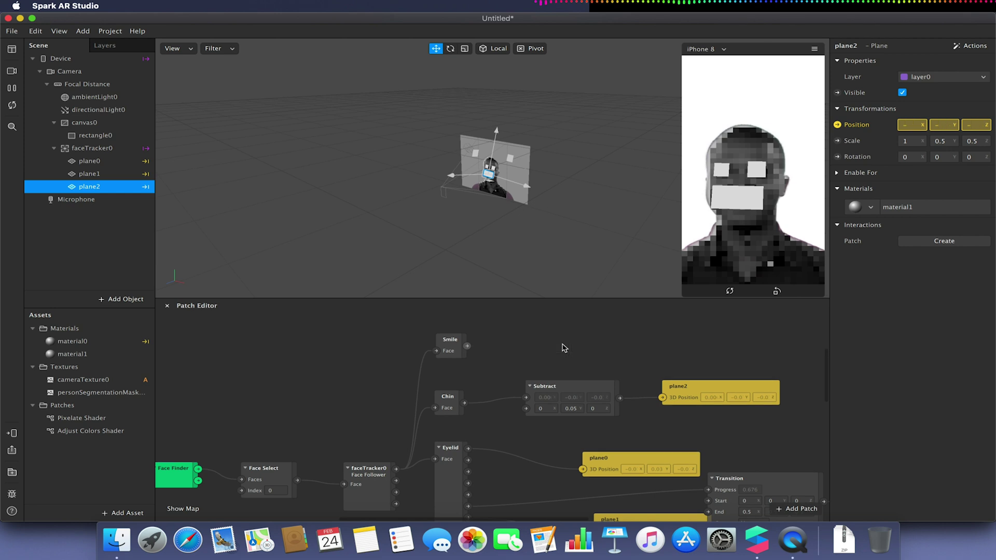
{"action": "left_click", "coordinate": [450, 342]}
{"action": "key", "text": "BackSpace"}
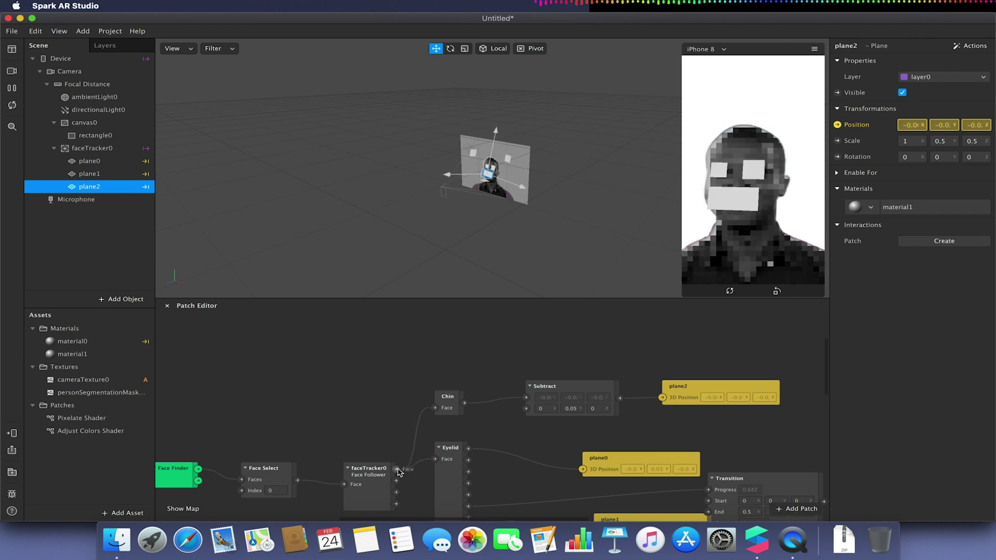
- Add a Mouth Open patch from faceTracker0 feeding a new Transition patch
{"action": "left_click_drag", "start_coordinate": [396, 469], "coordinate": [440, 327]}
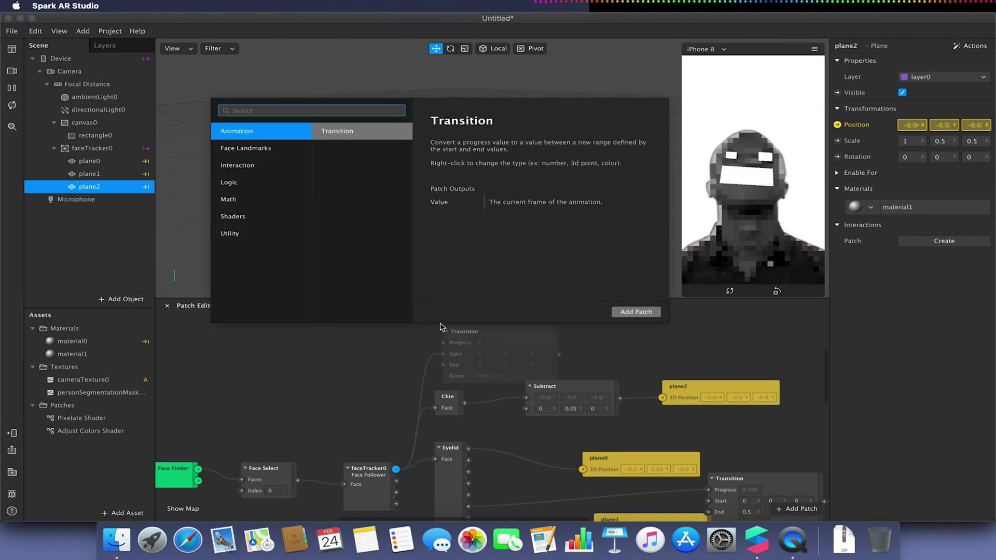
{"action": "type", "text": "mou"}
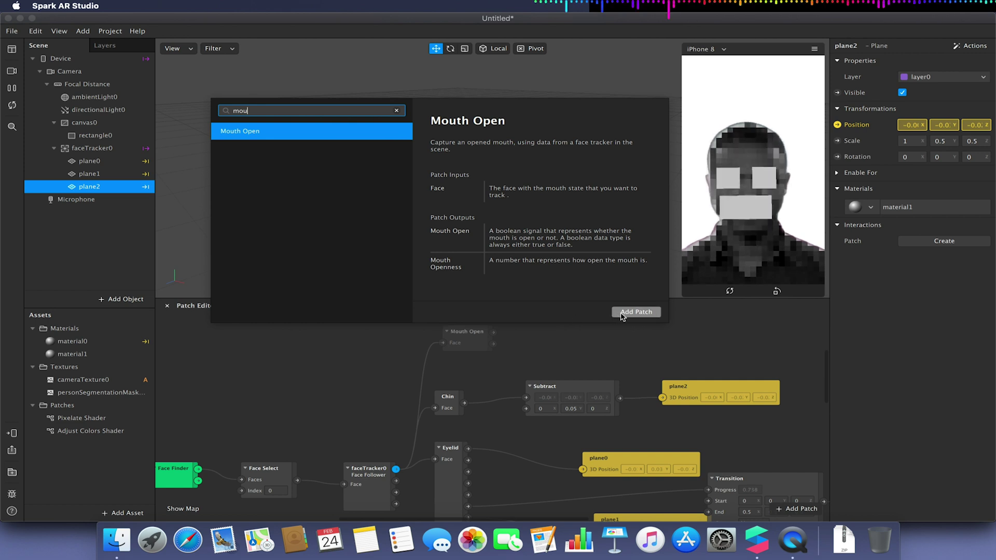
{"action": "left_click", "coordinate": [636, 312]}
{"action": "left_click_drag", "start_coordinate": [493, 344], "coordinate": [552, 350]}
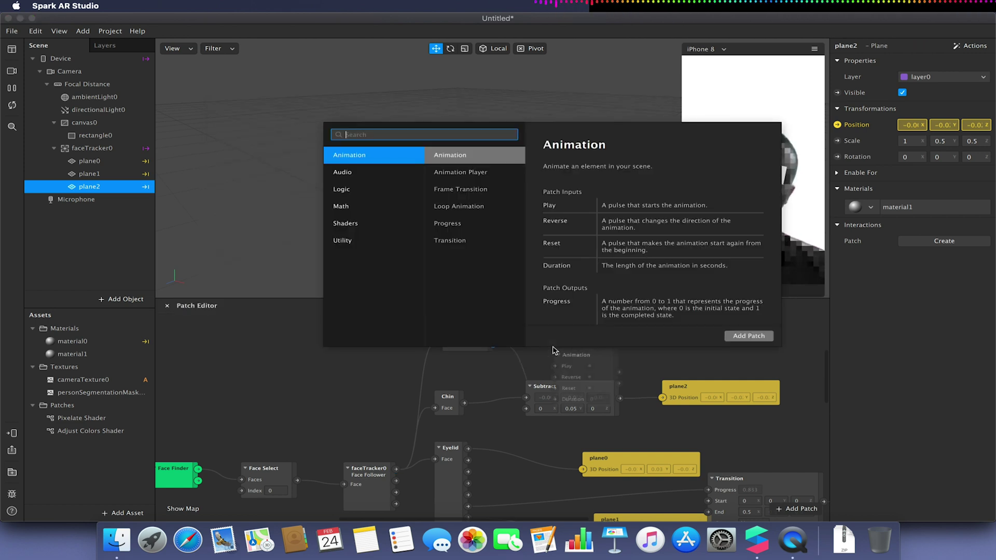
{"action": "type", "text": "tran"}
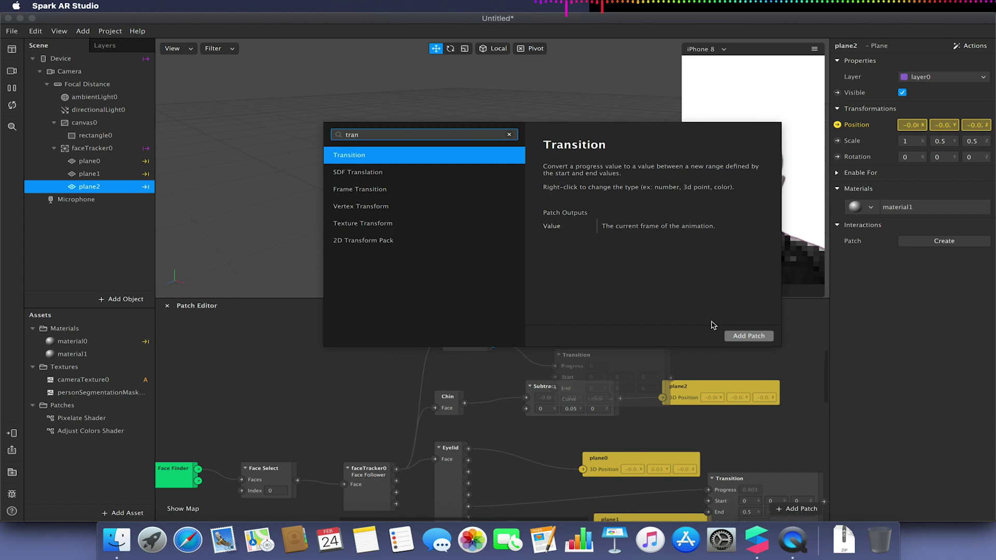
{"action": "left_click", "coordinate": [747, 336]}
{"action": "left_click_drag", "start_coordinate": [576, 351], "coordinate": [554, 315]}
- Add plane2's 3D Scale patch, enter 1, 0.5, 0.5 on the Transition, and connect it
{"action": "left_click", "coordinate": [837, 141]}
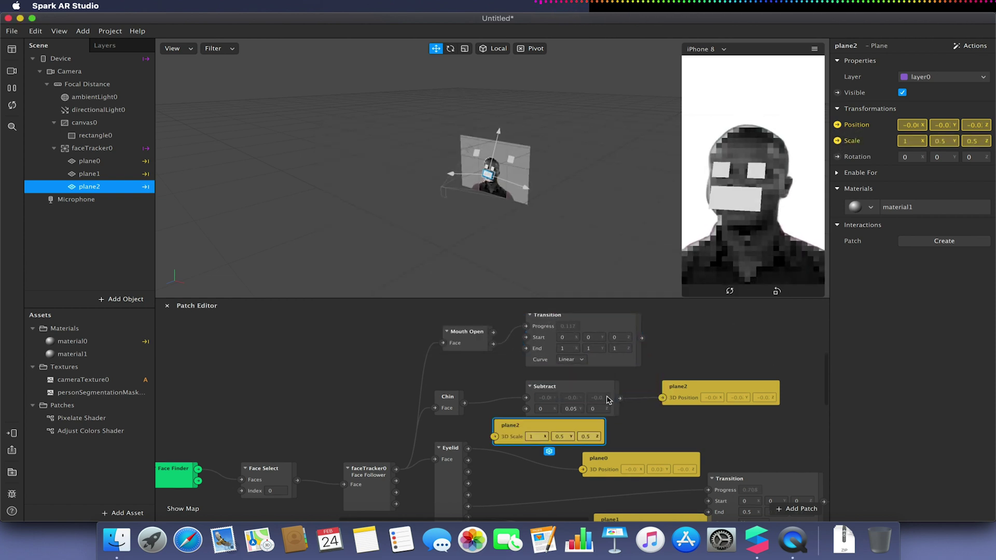
{"action": "left_click_drag", "start_coordinate": [563, 431], "coordinate": [742, 341]}
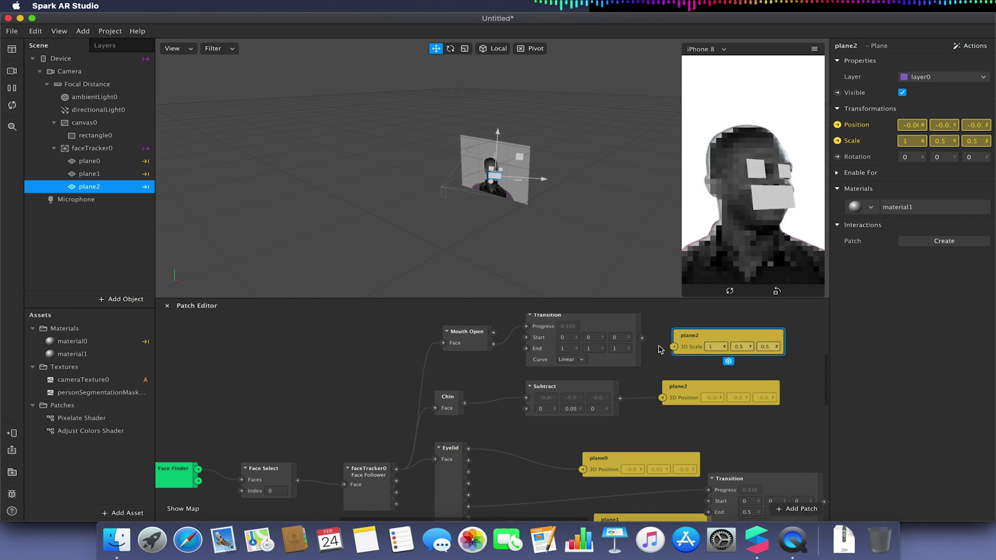
{"action": "left_click", "coordinate": [560, 350]}
{"action": "type", "text": "1"}
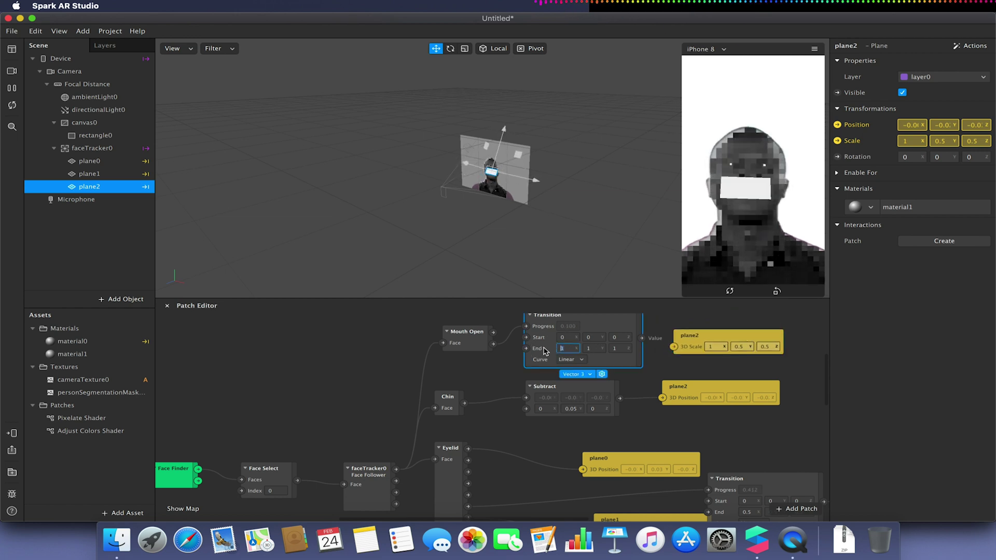
{"action": "left_click", "coordinate": [596, 348]}
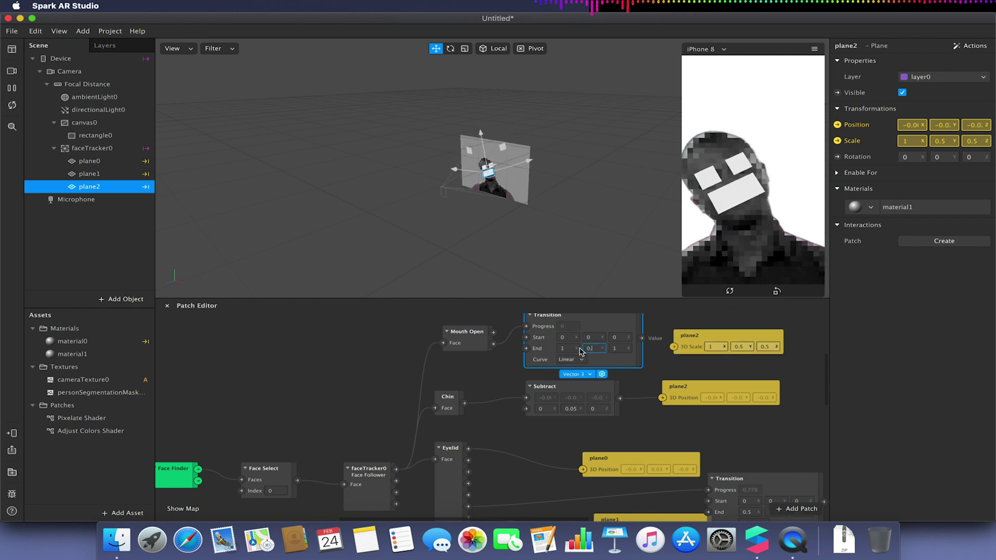
{"action": "type", "text": "0.5"}
{"action": "left_click", "coordinate": [621, 347]}
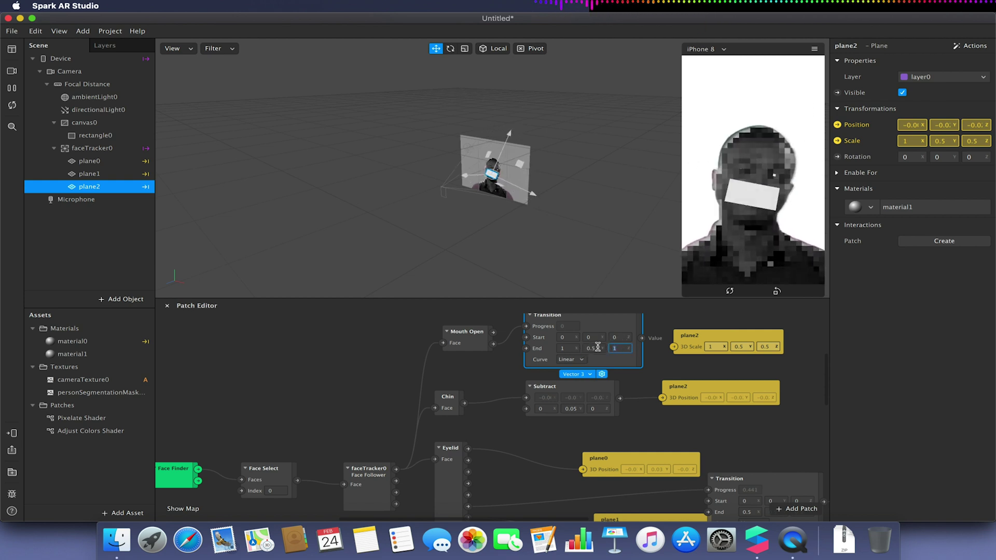
{"action": "type", "text": "0.5"}
{"action": "left_click_drag", "start_coordinate": [642, 337], "coordinate": [675, 347]}
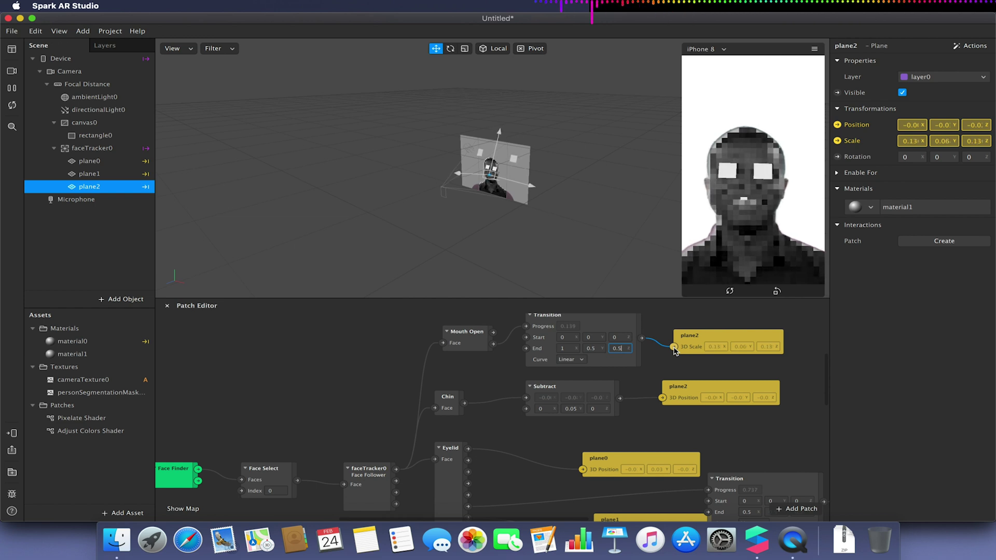
- Keep Start at 1, 0.5, 0.5 and set the Transition's End to 1.2, 0.75, 0.75
{"action": "left_click", "coordinate": [592, 338]}
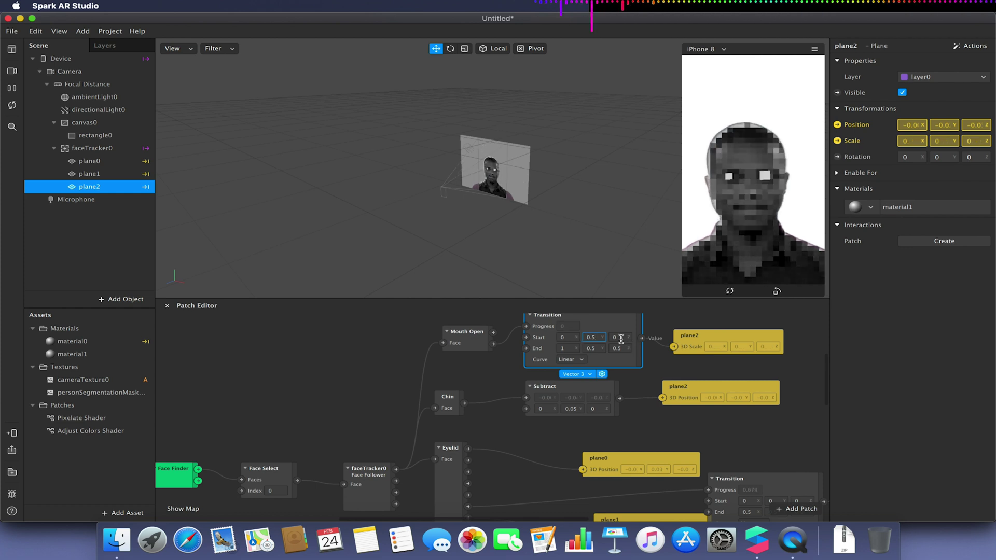
{"action": "key", "text": "Tab"}
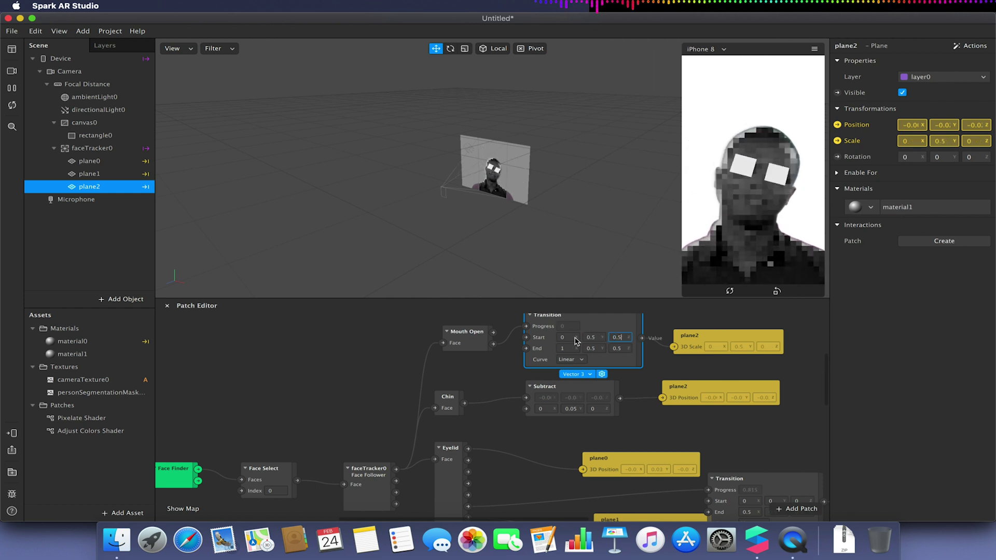
{"action": "key", "text": "Tab"}
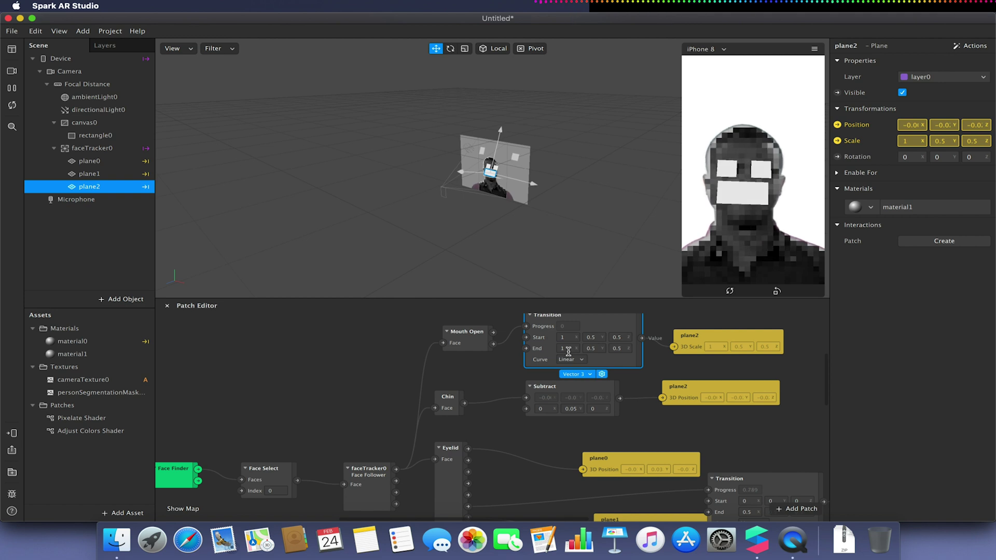
{"action": "left_click", "coordinate": [593, 348]}
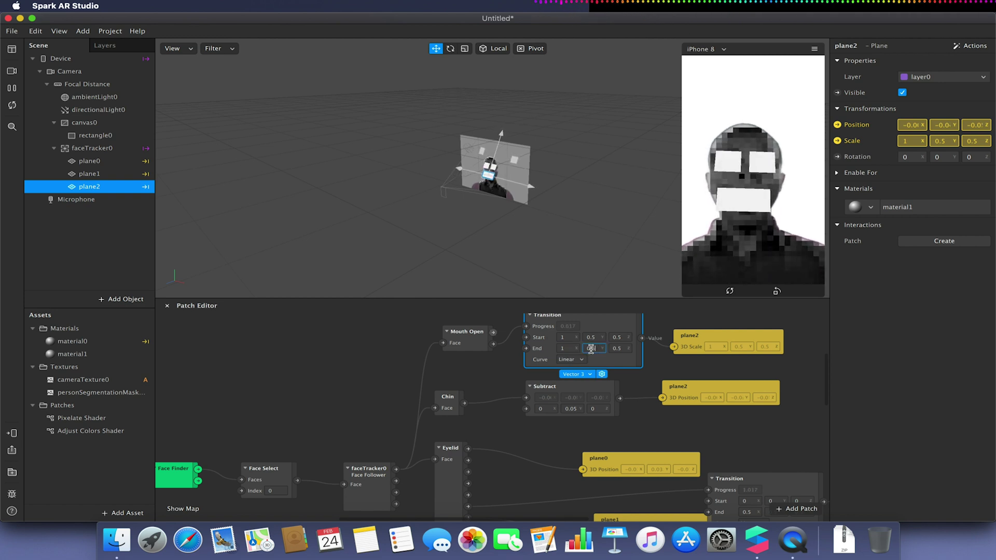
{"action": "left_click", "coordinate": [566, 348]}
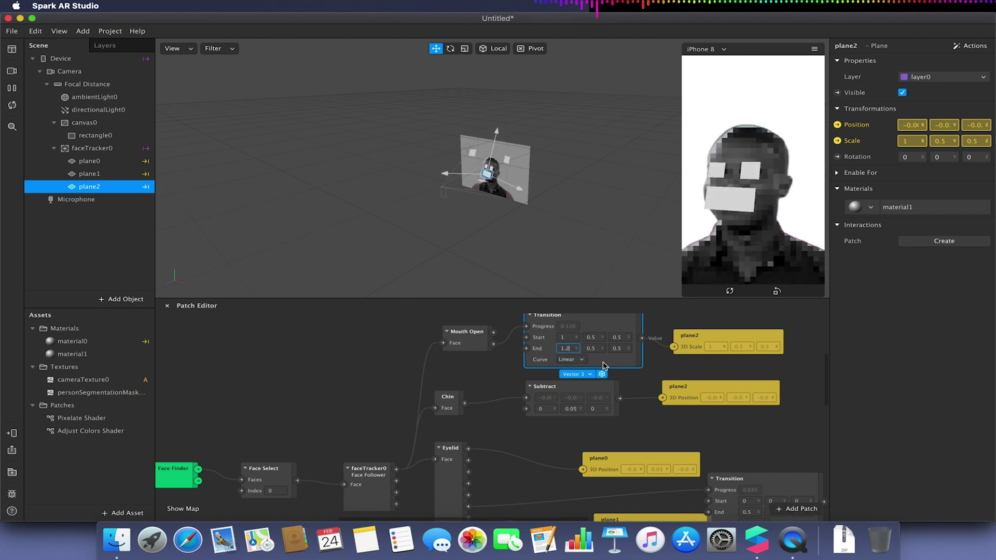
{"action": "type", "text": ".2"}
{"action": "key", "text": "Tab"}
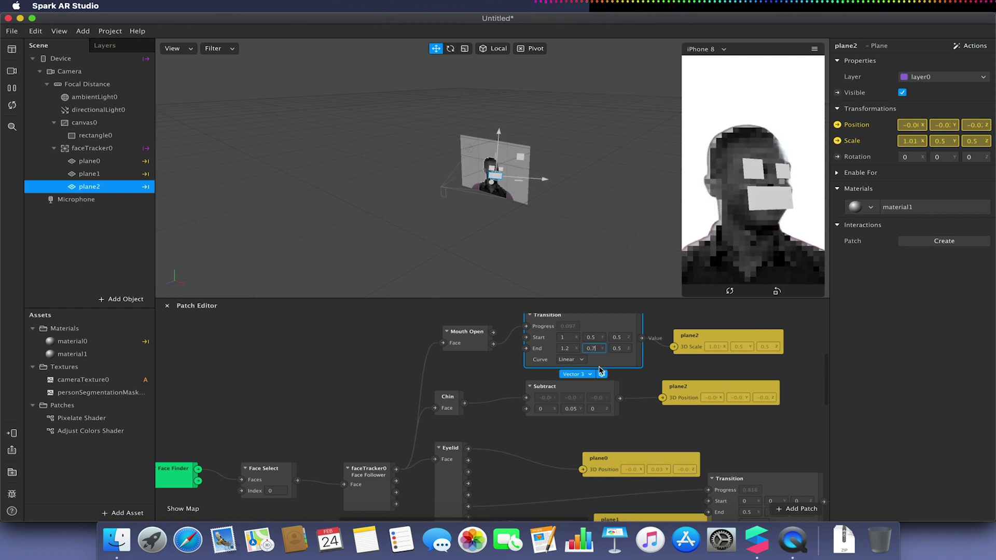
{"action": "left_click", "coordinate": [623, 348]}
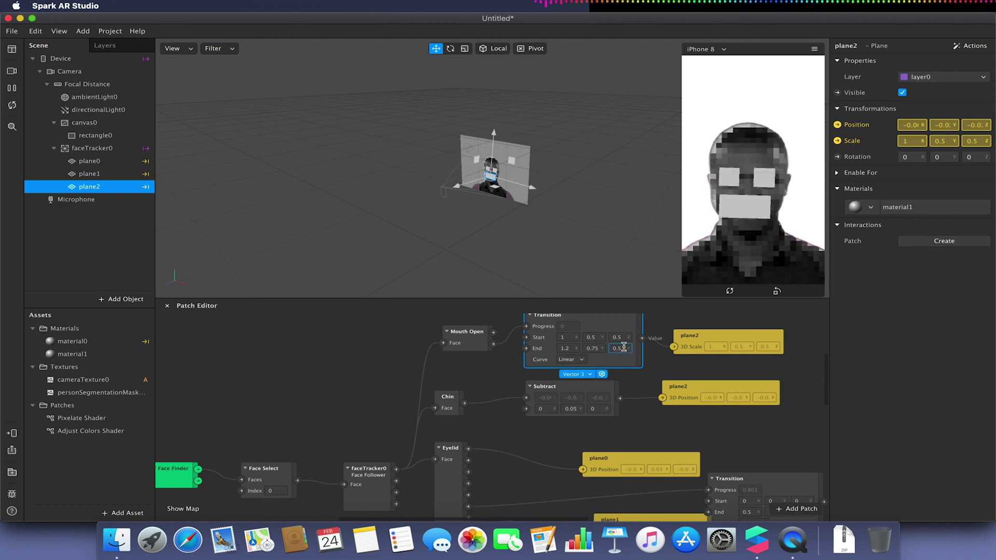
{"action": "type", "text": "0.75"}
{"action": "left_click", "coordinate": [657, 368]}
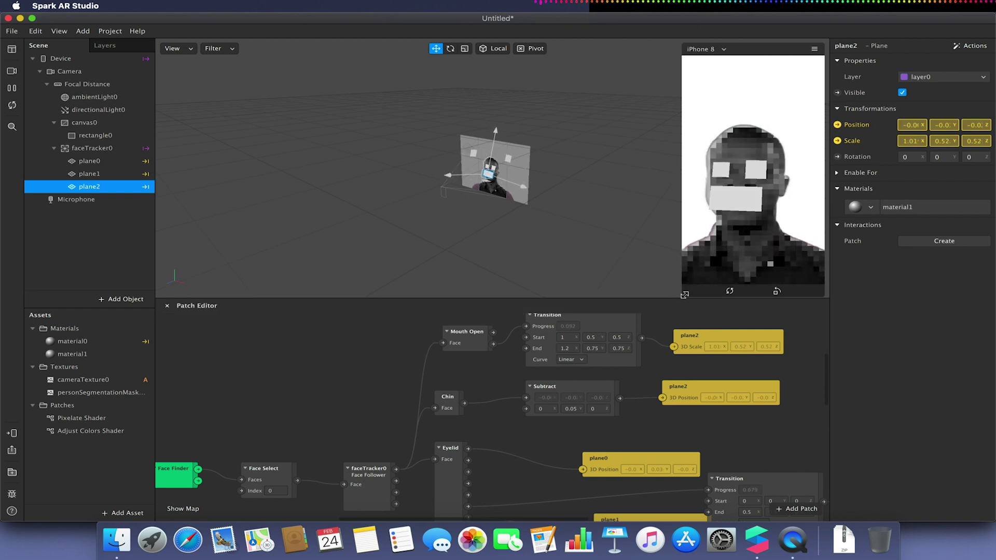
- Drag the simulator panel's corner outward to enlarge the preview over the viewport
{"action": "left_click_drag", "start_coordinate": [685, 295], "coordinate": [592, 439]}
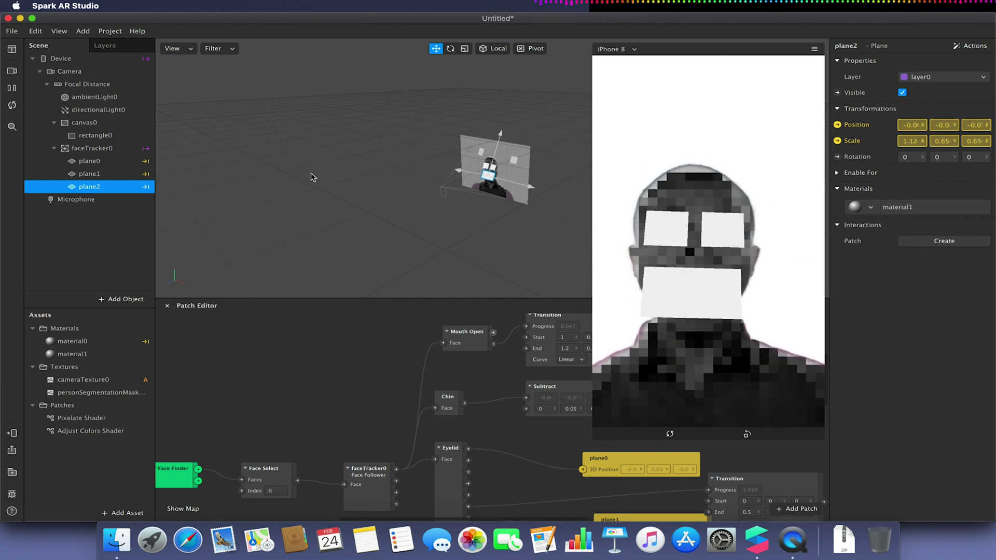
- Switch the preview to the FaceTime HD Camera (Built-in) and pan the Patch Editor to the shader nodes
{"action": "left_click", "coordinate": [11, 71]}
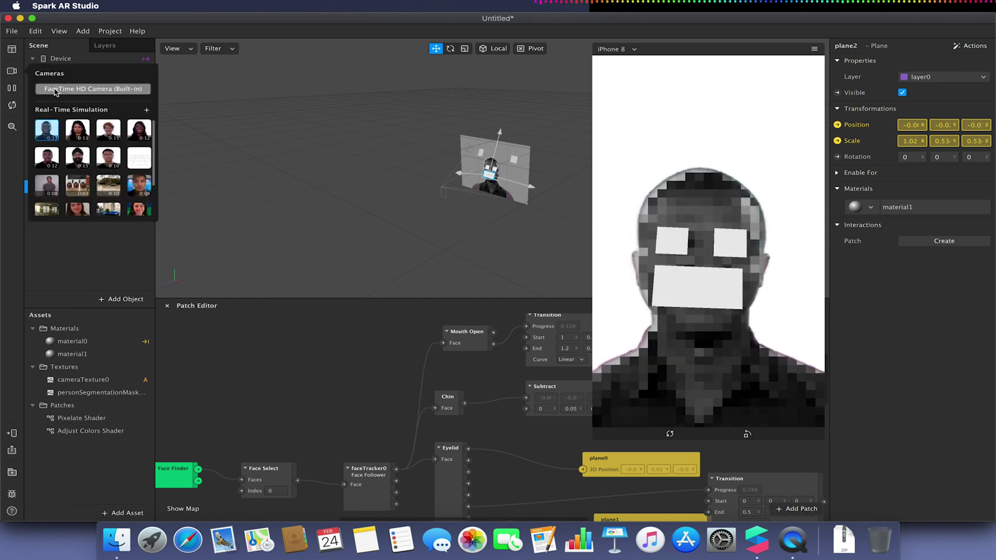
{"action": "left_click", "coordinate": [57, 90]}
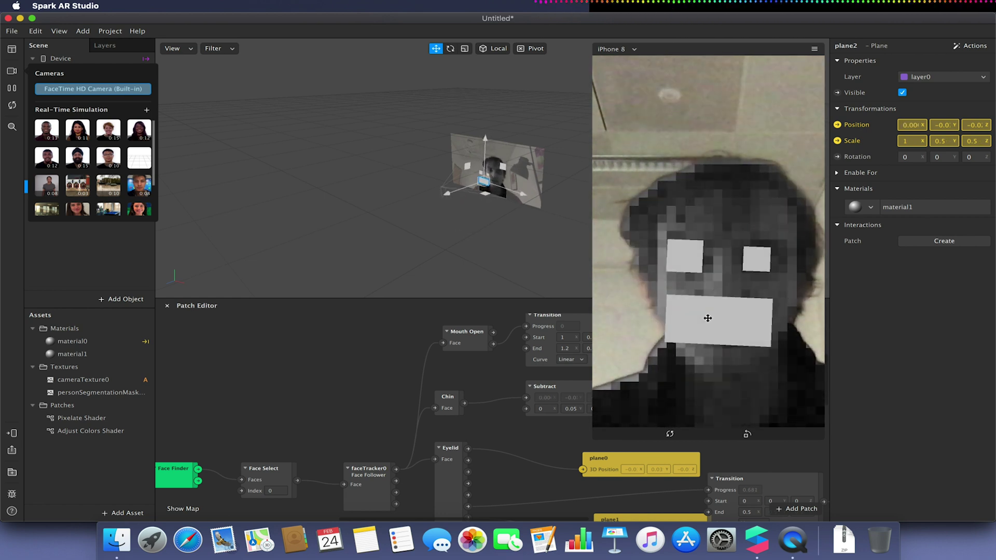
{"action": "scroll", "coordinate": [505, 448], "scroll_direction": "down", "scroll_amount": 10}
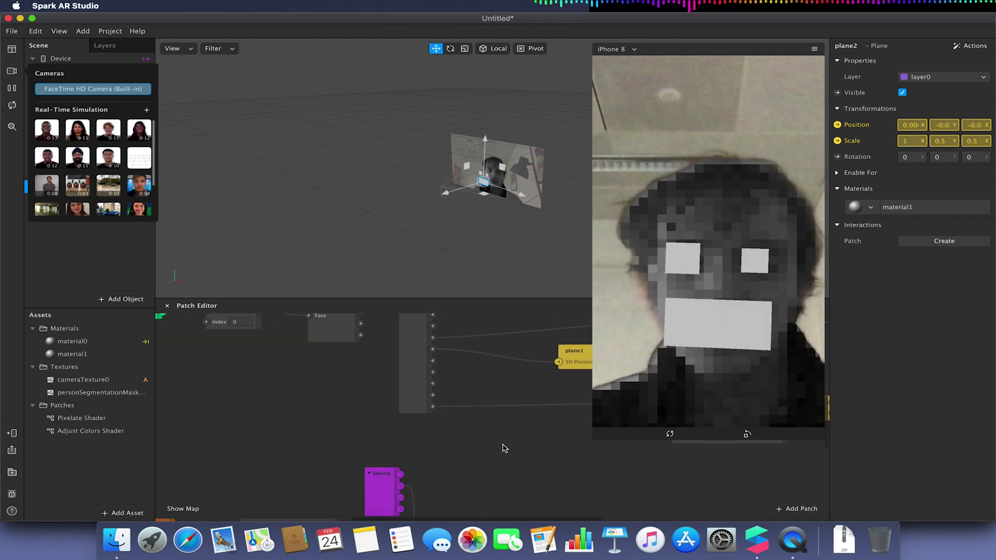
{"action": "scroll", "coordinate": [503, 449], "scroll_direction": "left", "scroll_amount": 3}
{"action": "scroll", "coordinate": [503, 449], "scroll_direction": "down", "scroll_amount": 2}
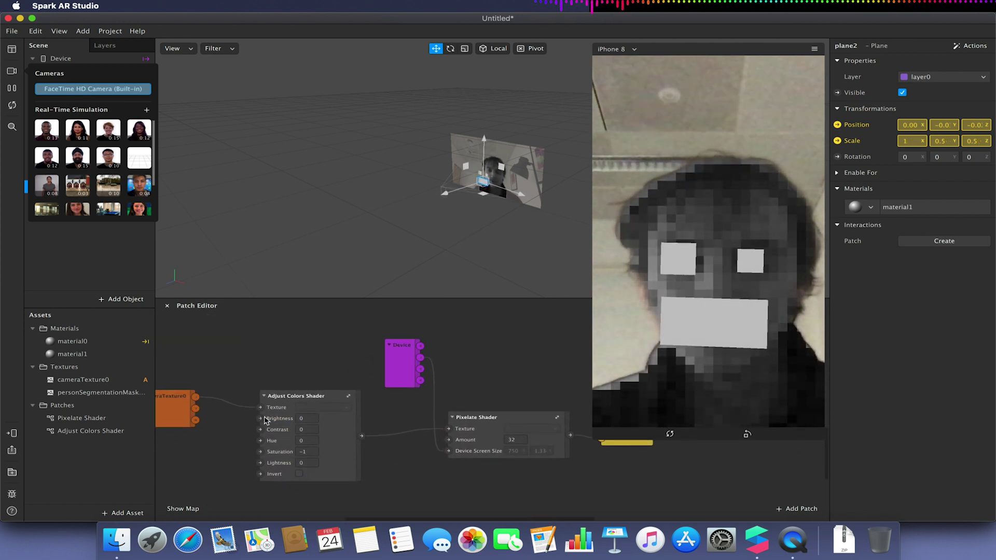
{"action": "scroll", "coordinate": [283, 396], "scroll_direction": "up", "scroll_amount": 3}
{"action": "scroll", "coordinate": [284, 396], "scroll_direction": "left", "scroll_amount": 6}
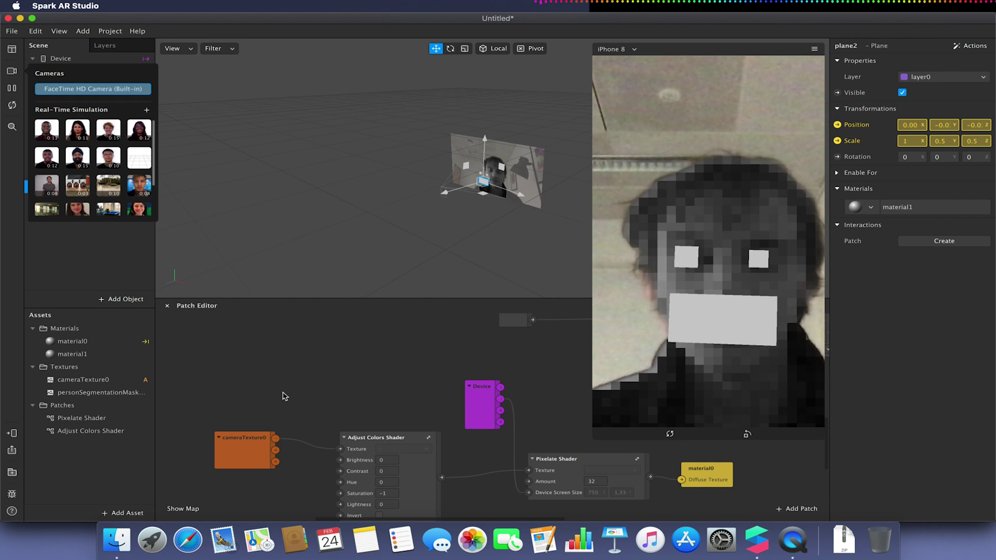